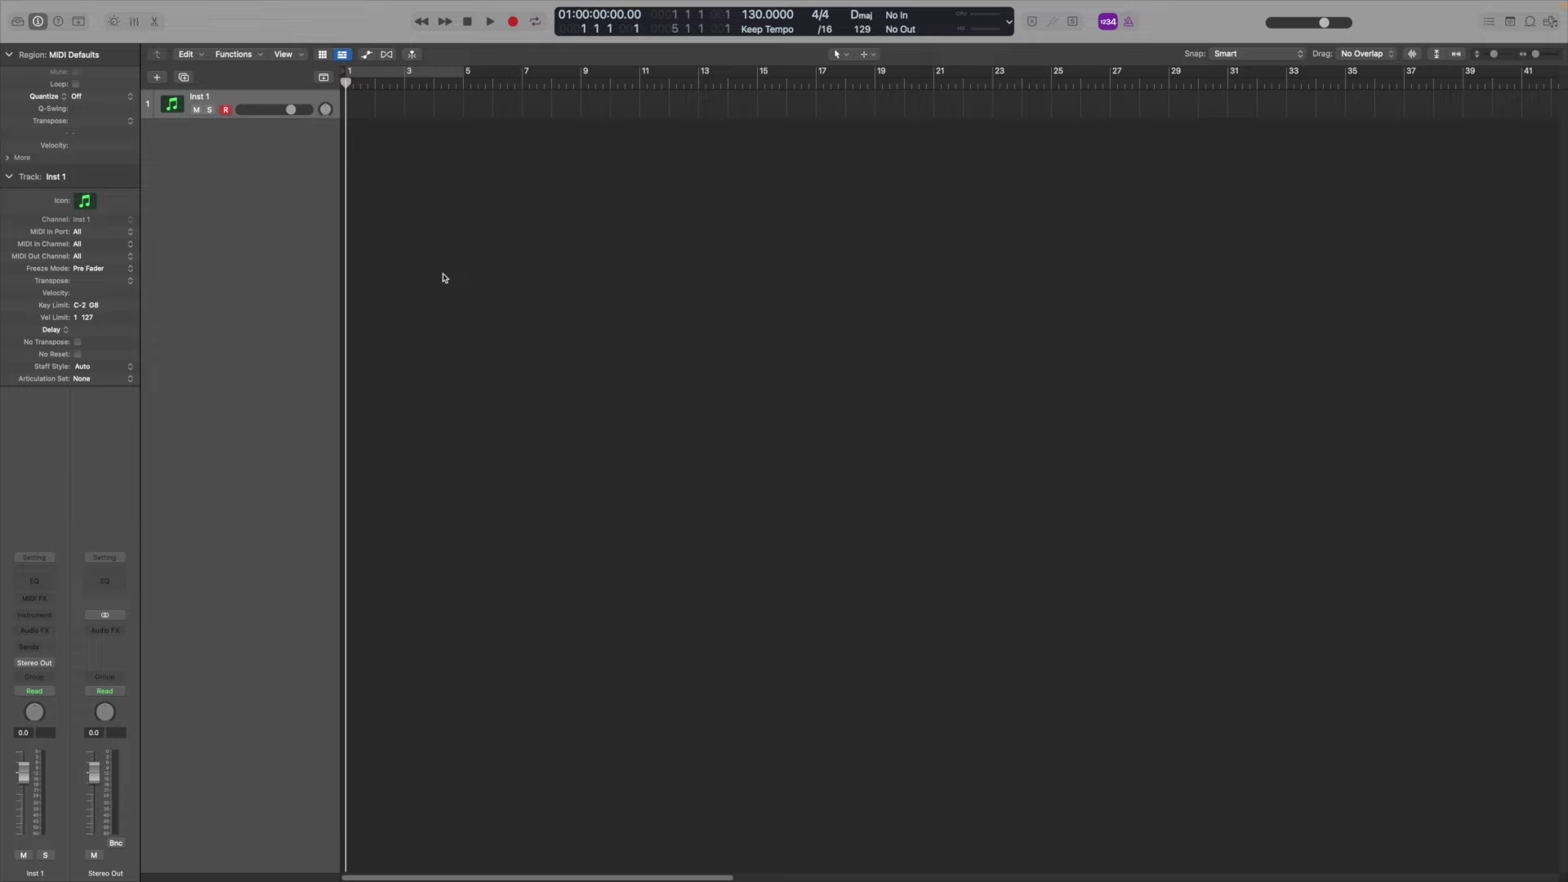
Rename the instrument track as Bass
double_click(199, 97)
text(Bass)
key(Return)
Load the KORG Polysix AU instrument on the Bass track's channel strip
key(x)
mouse_move(382, 756)
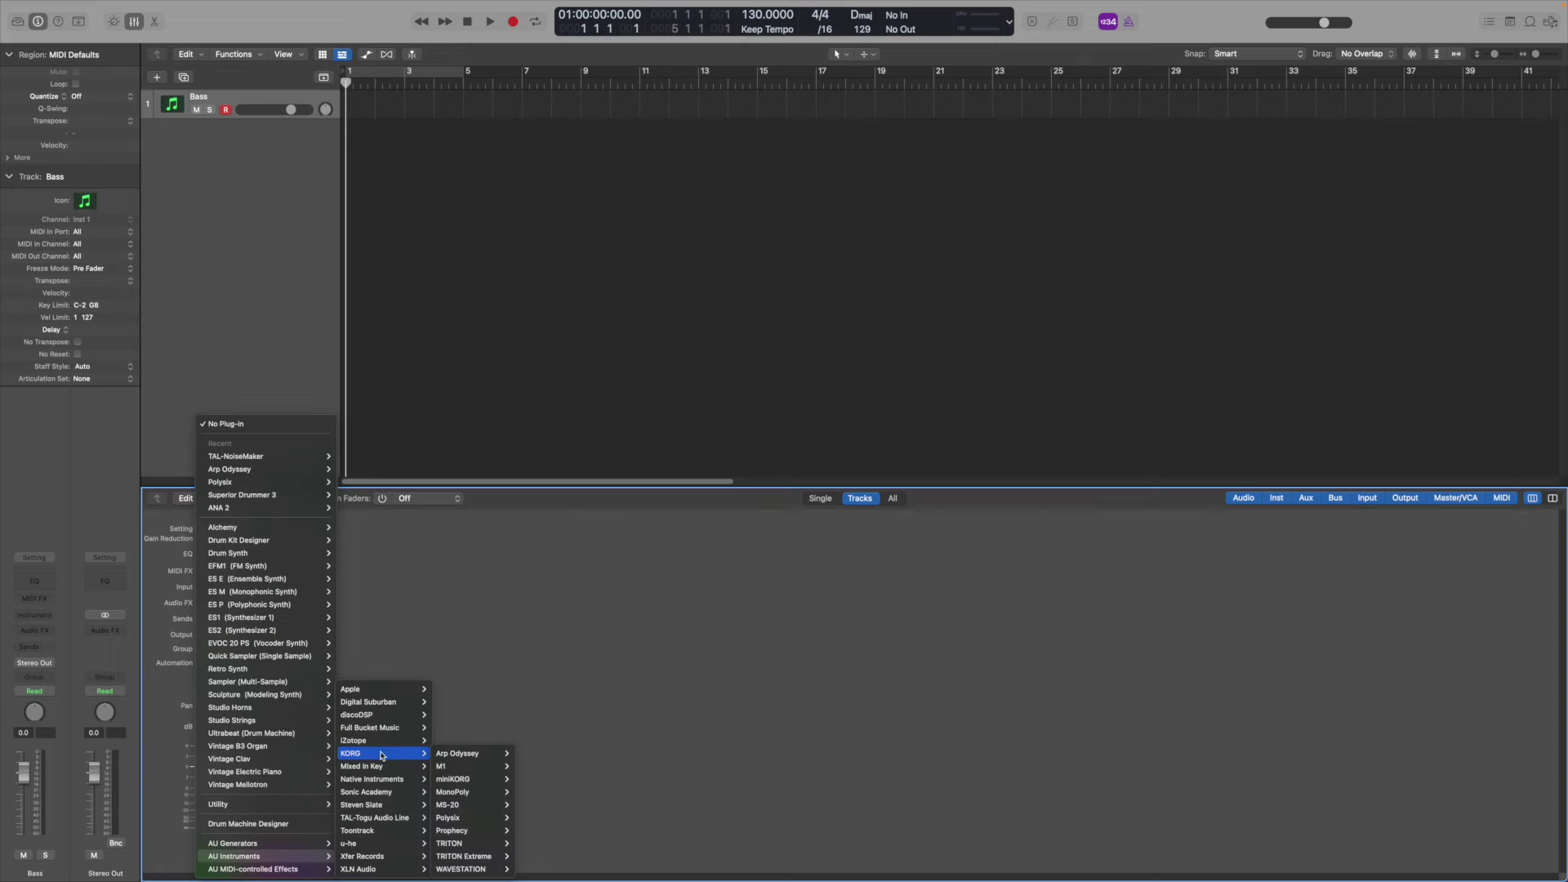
mouse_move(467, 815)
click(529, 817)
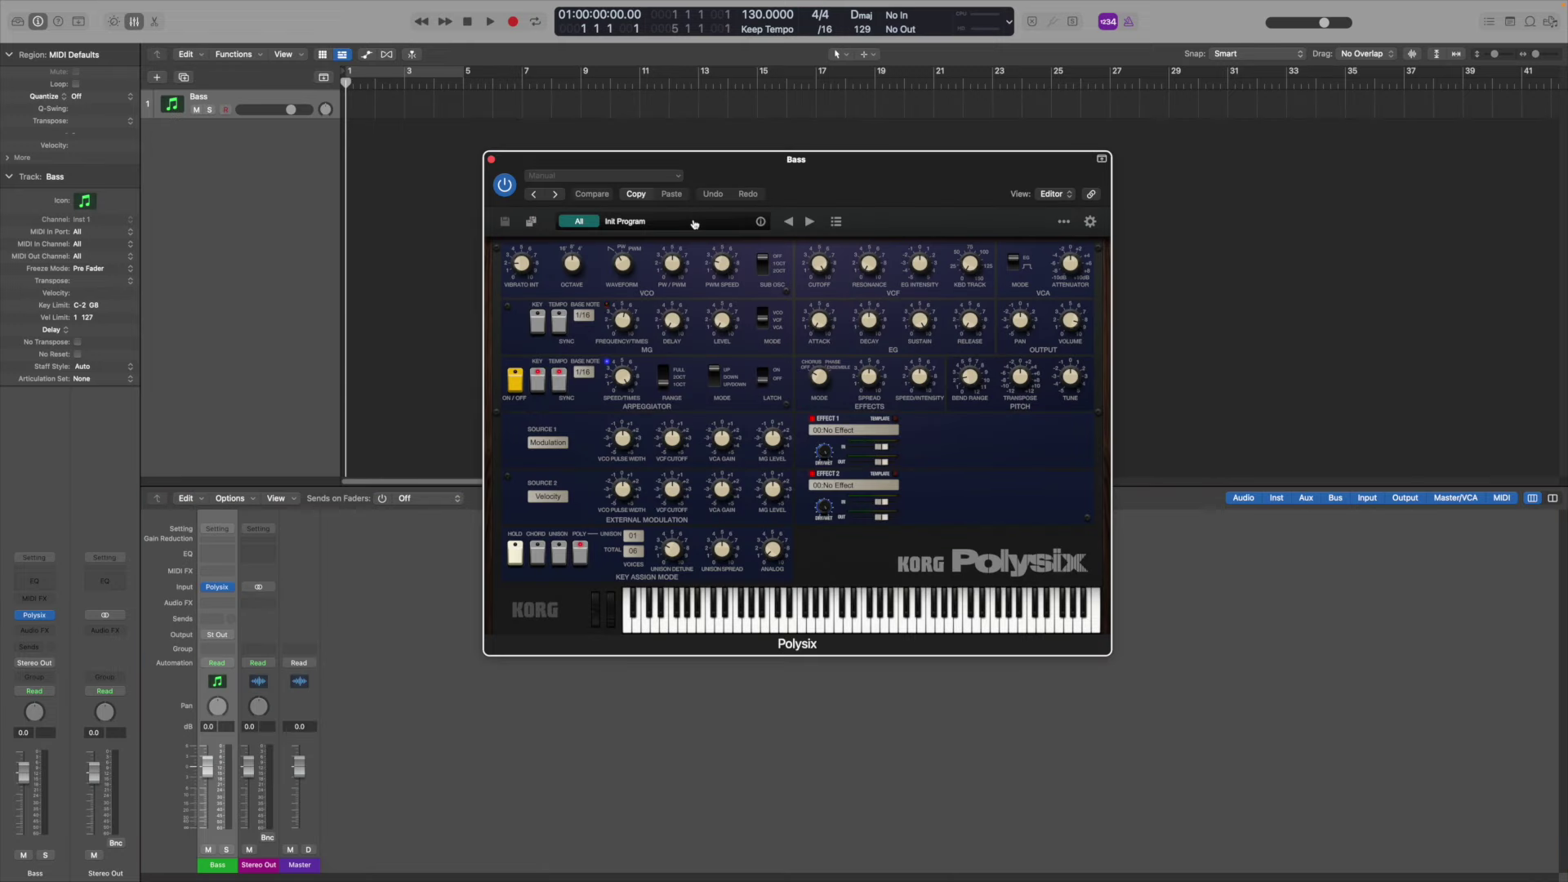
Load the Fat Line Bass program in Polysix from the Bass type of its program browser
click(693, 224)
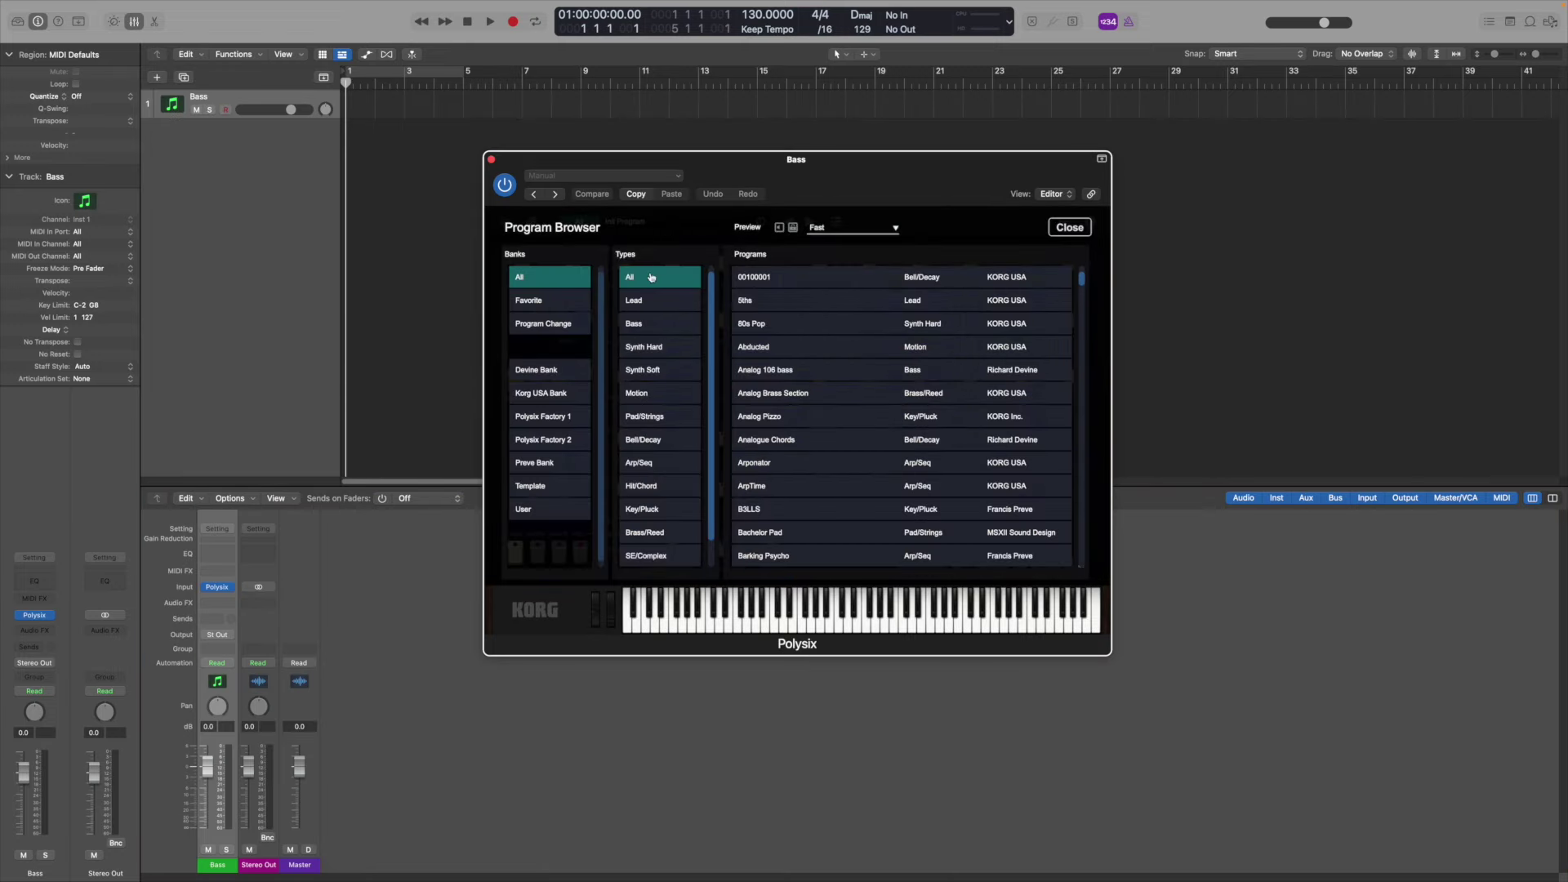
click(634, 325)
click(755, 463)
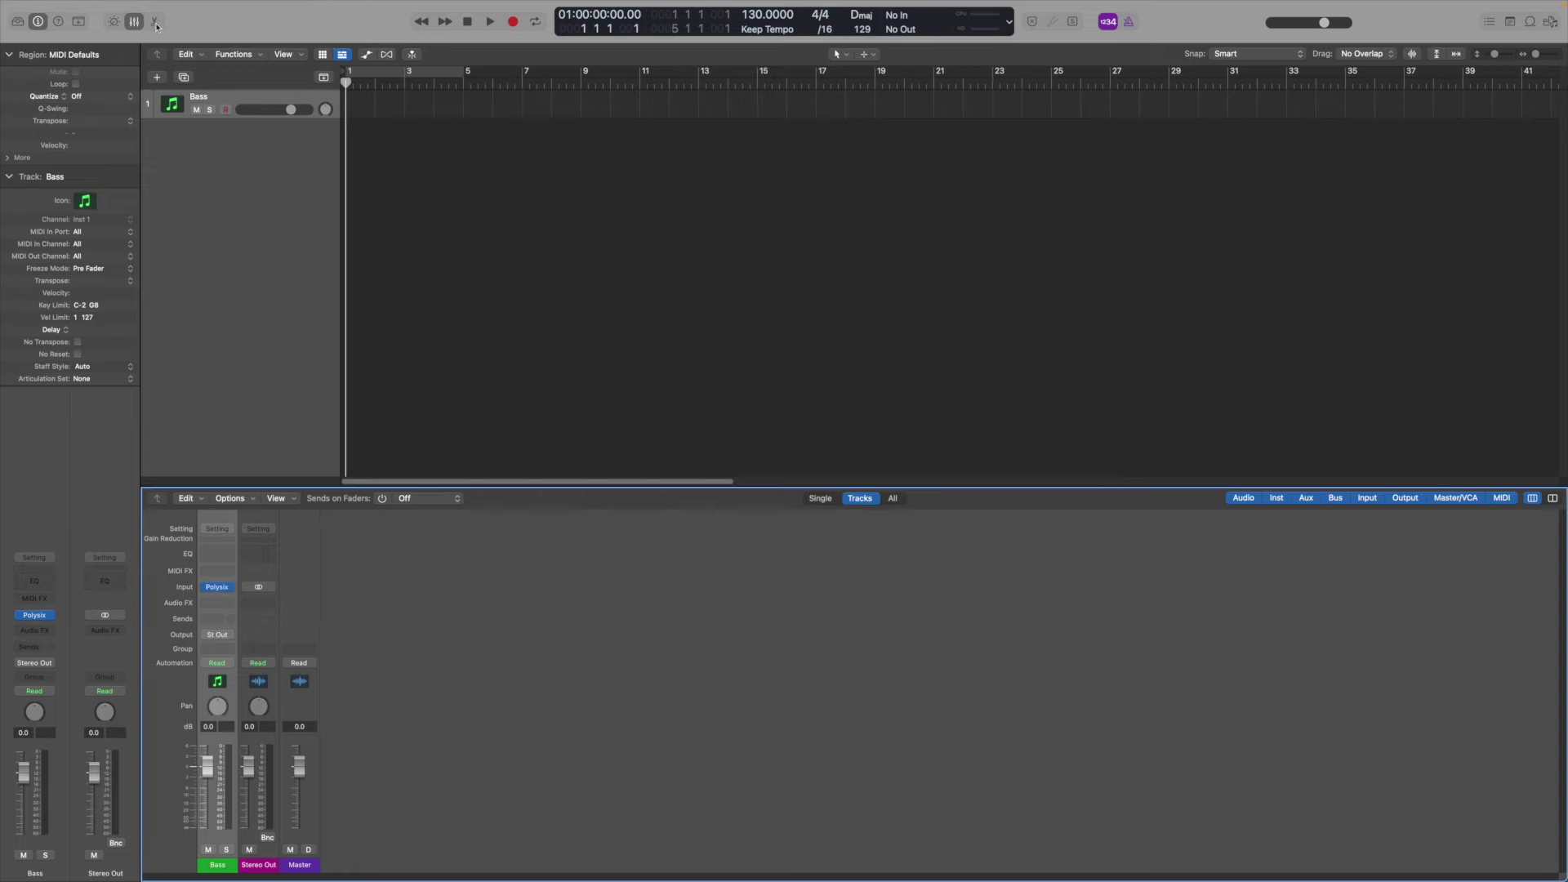
Draw eight consecutive D1 sixteenth notes across beats 1 and 2 of bar 1 in the Bass track's piano roll
click(155, 22)
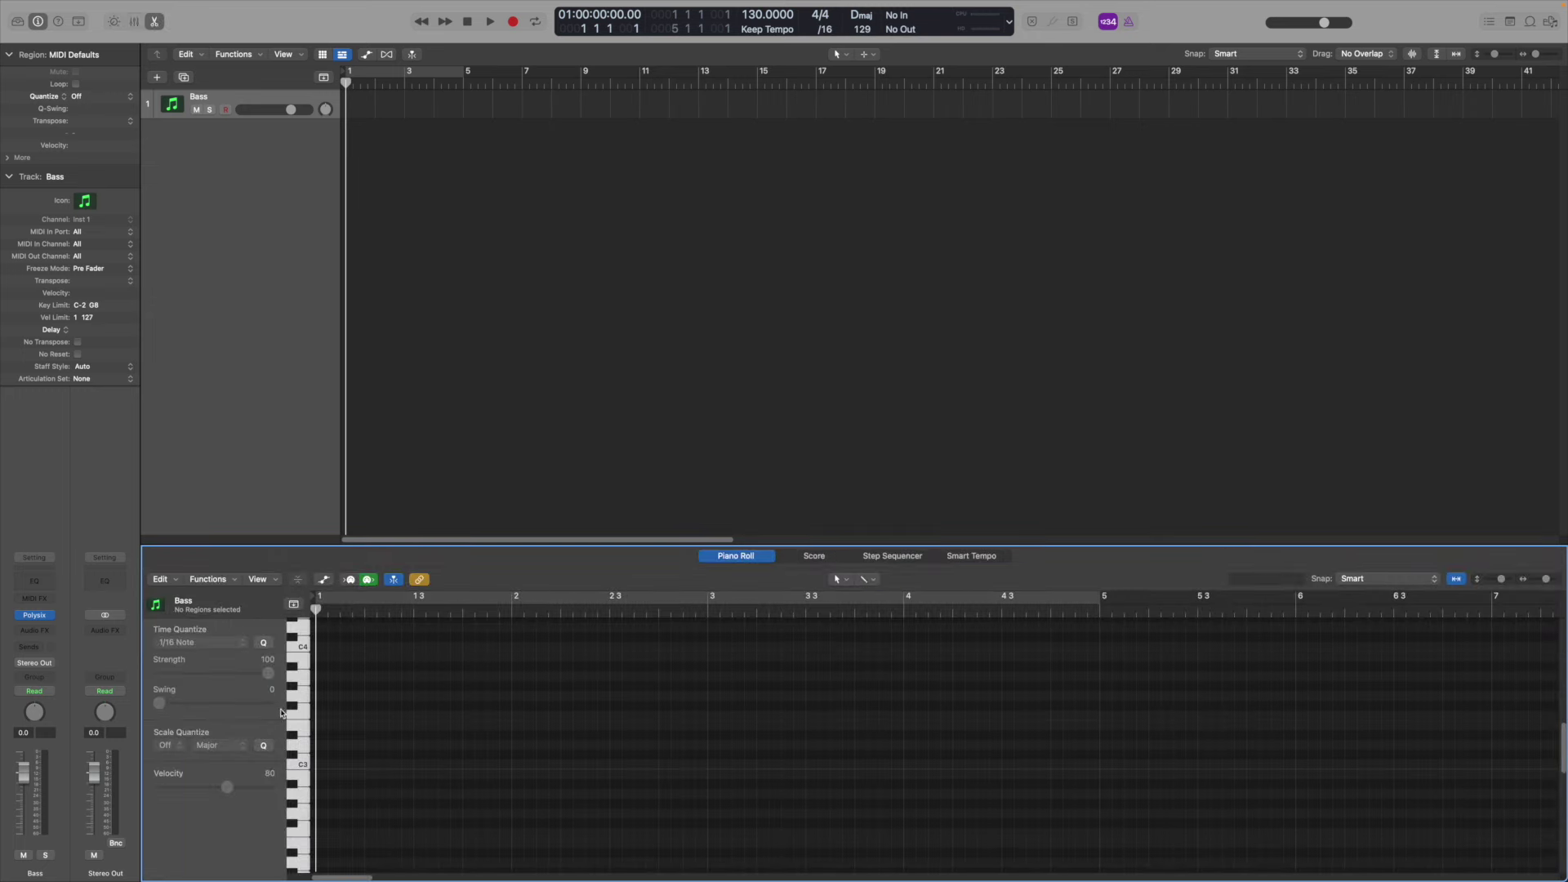
scroll(329, 728, up, 5)
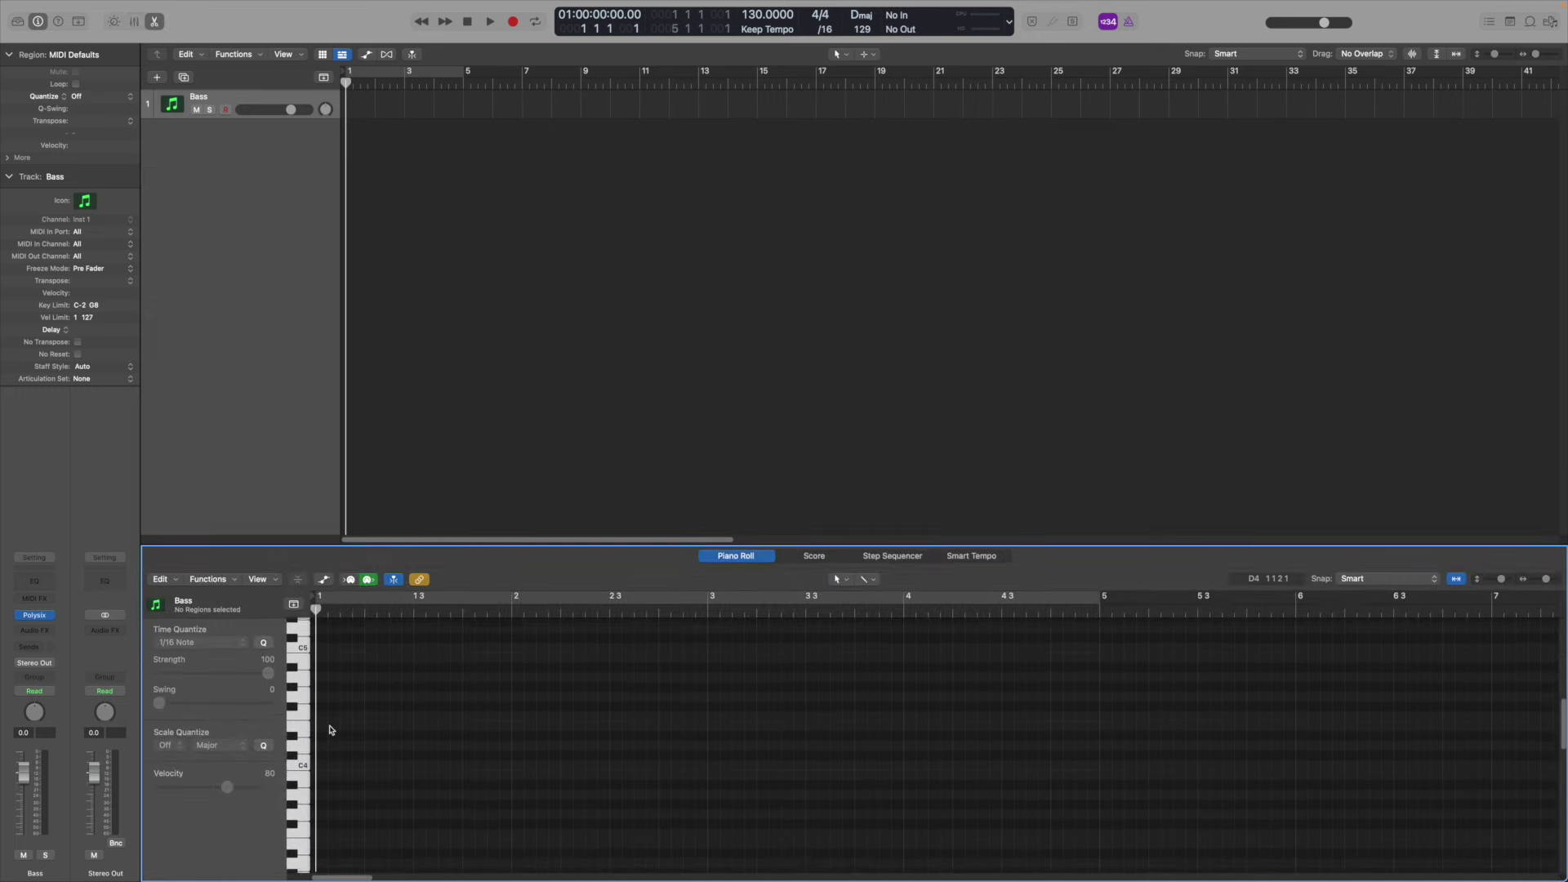
scroll(329, 729, down, 12)
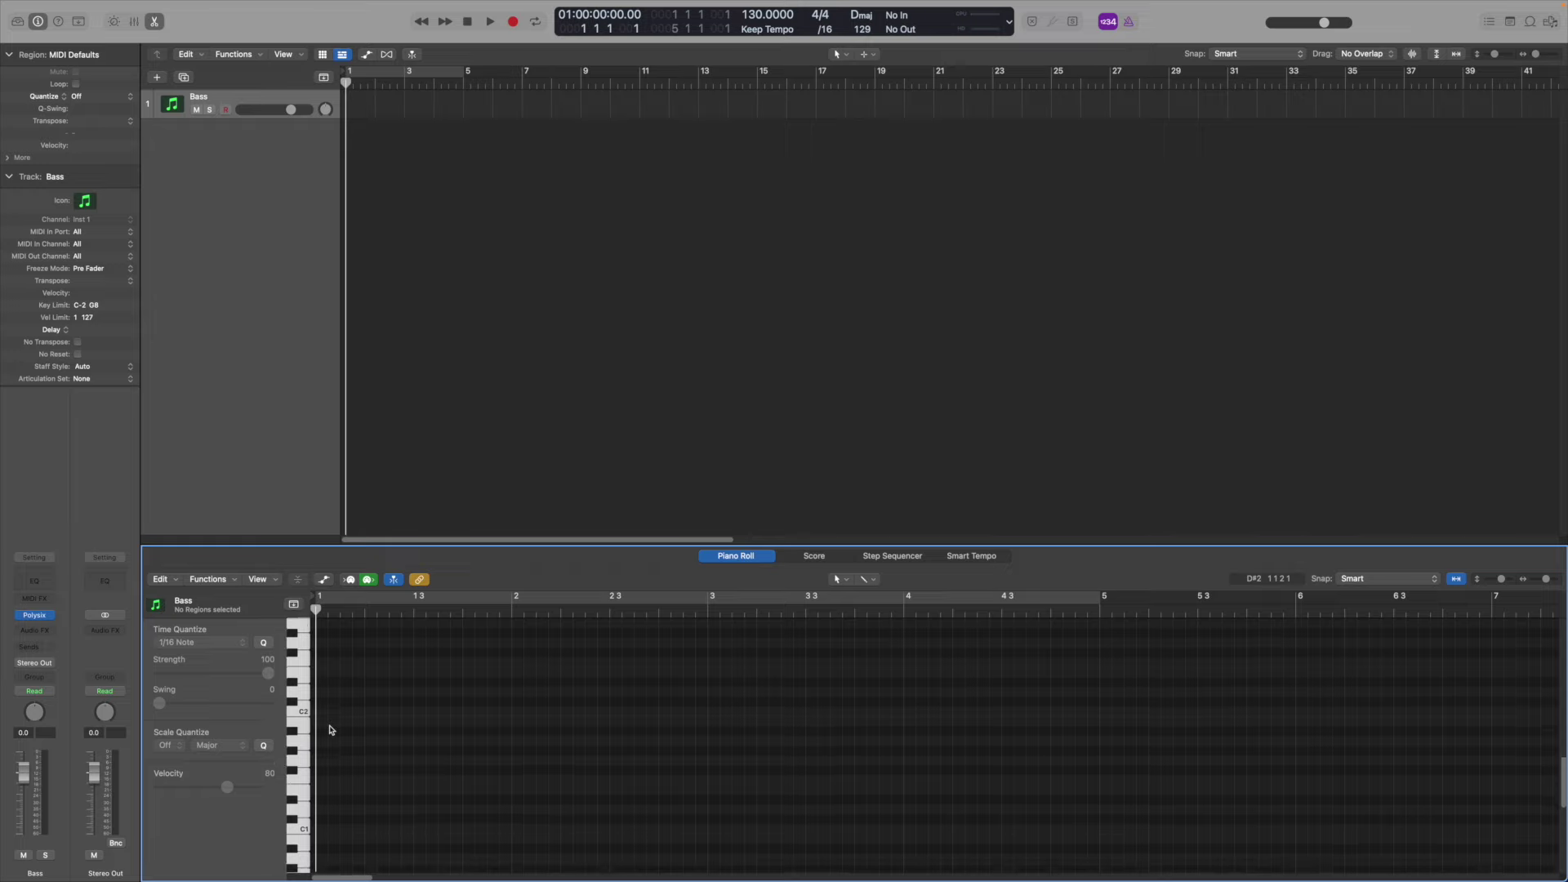
scroll(329, 729, down, 3)
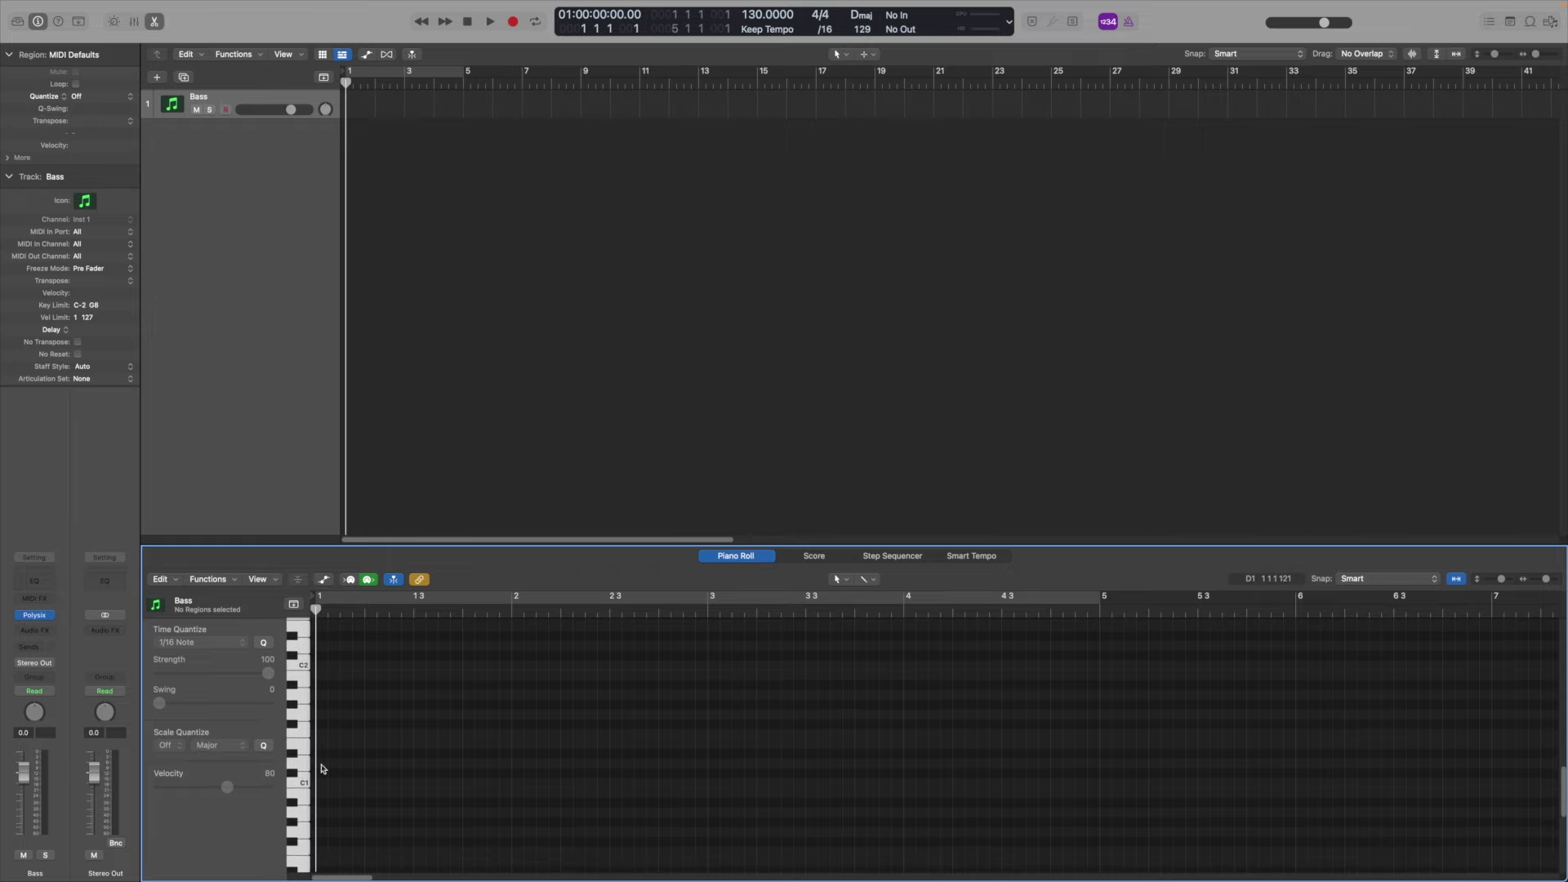
super+click(322, 766)
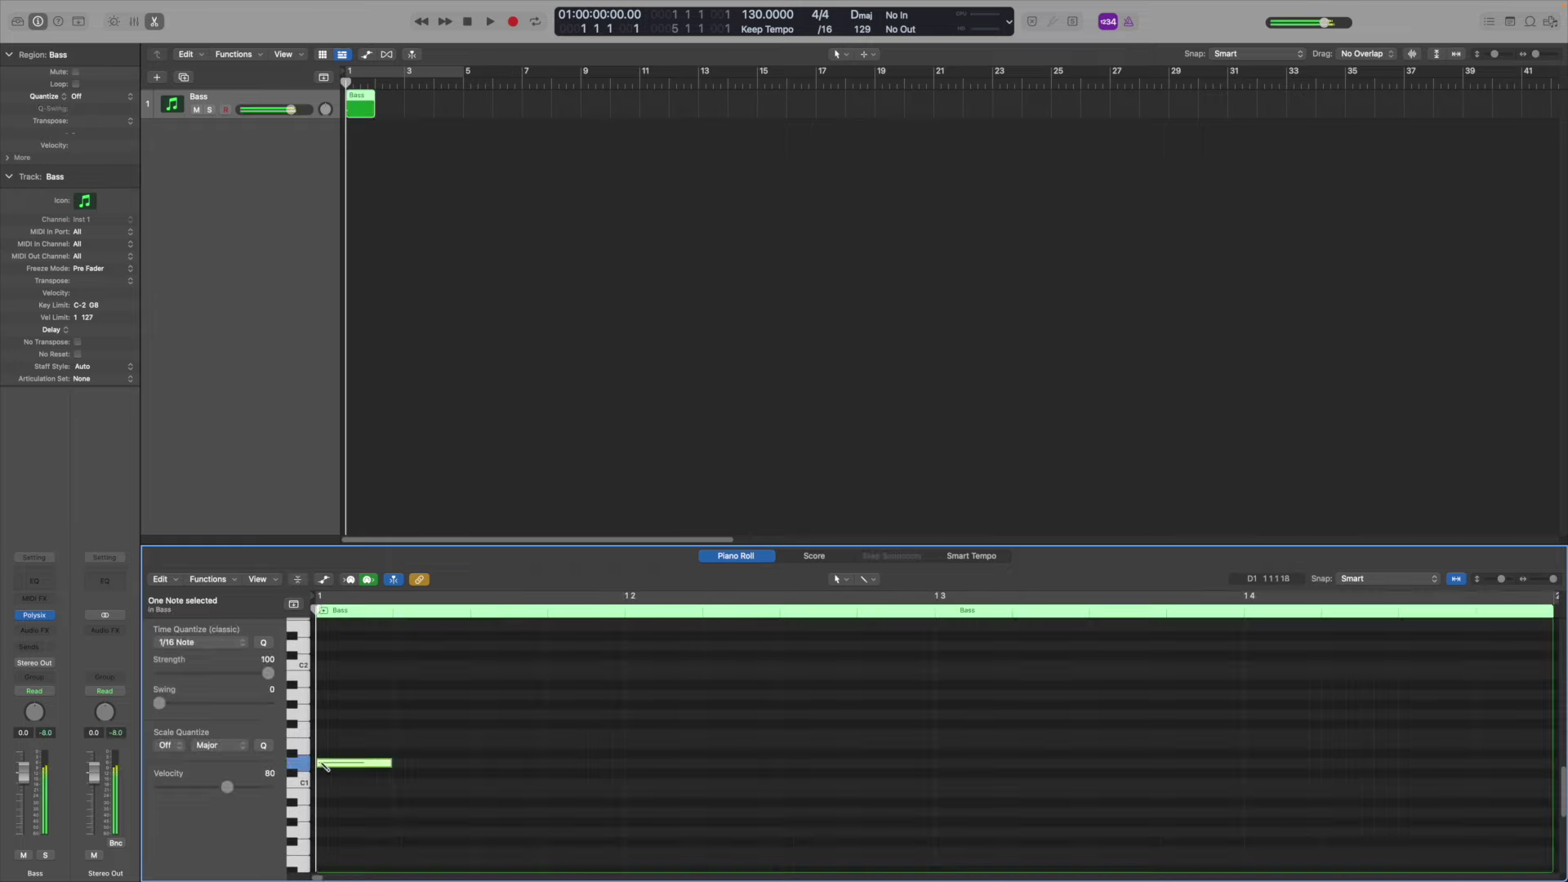
super+click(415, 763)
super+click(487, 763)
super+click(563, 762)
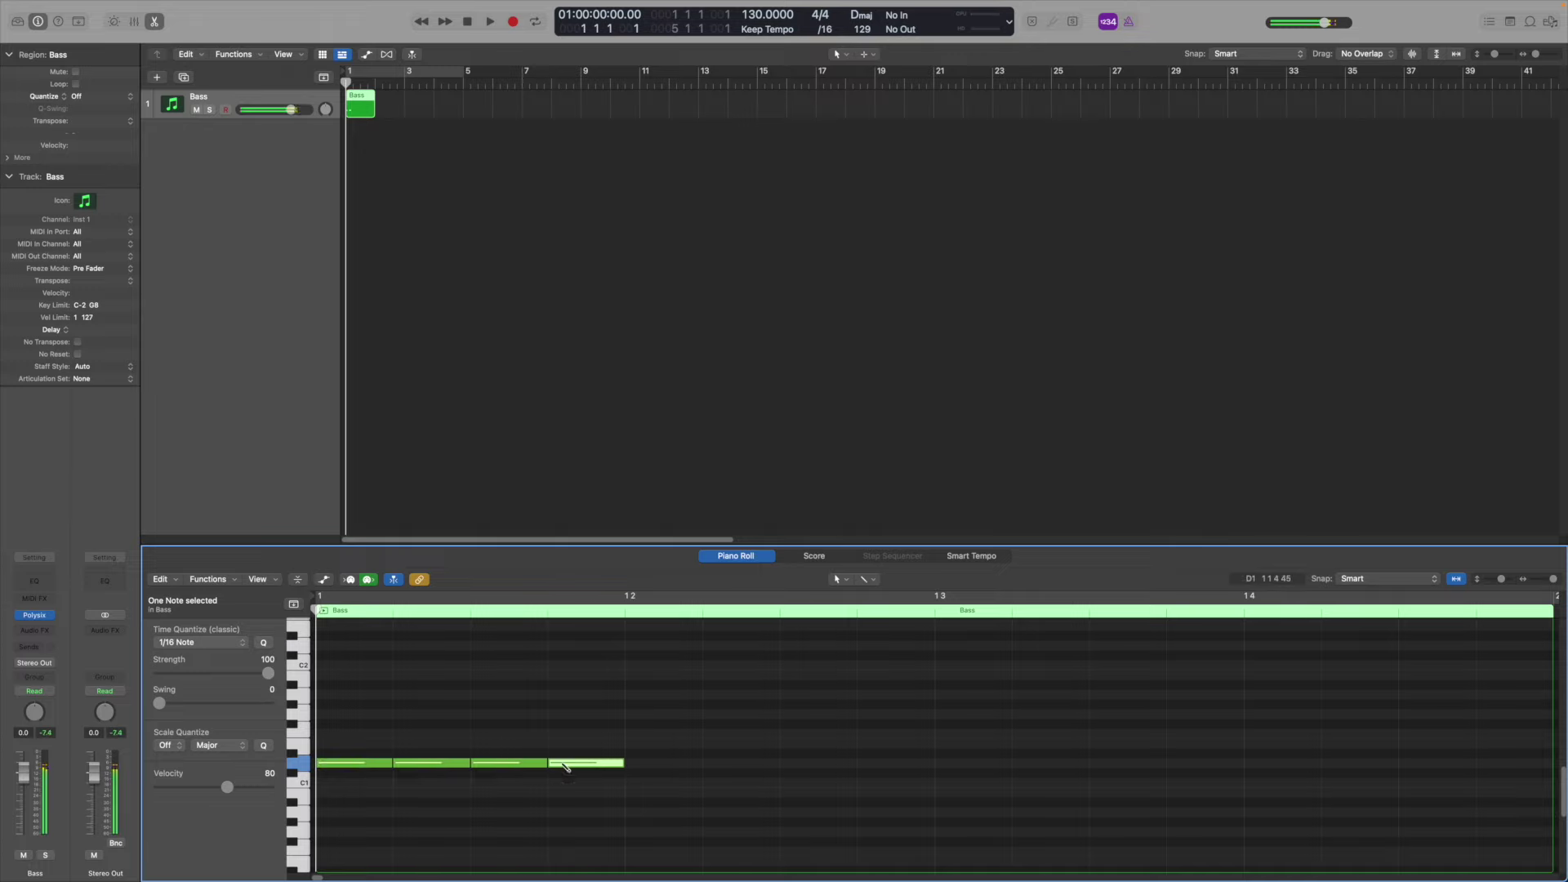
super+click(641, 762)
super+click(718, 763)
super+click(801, 763)
super+click(876, 763)
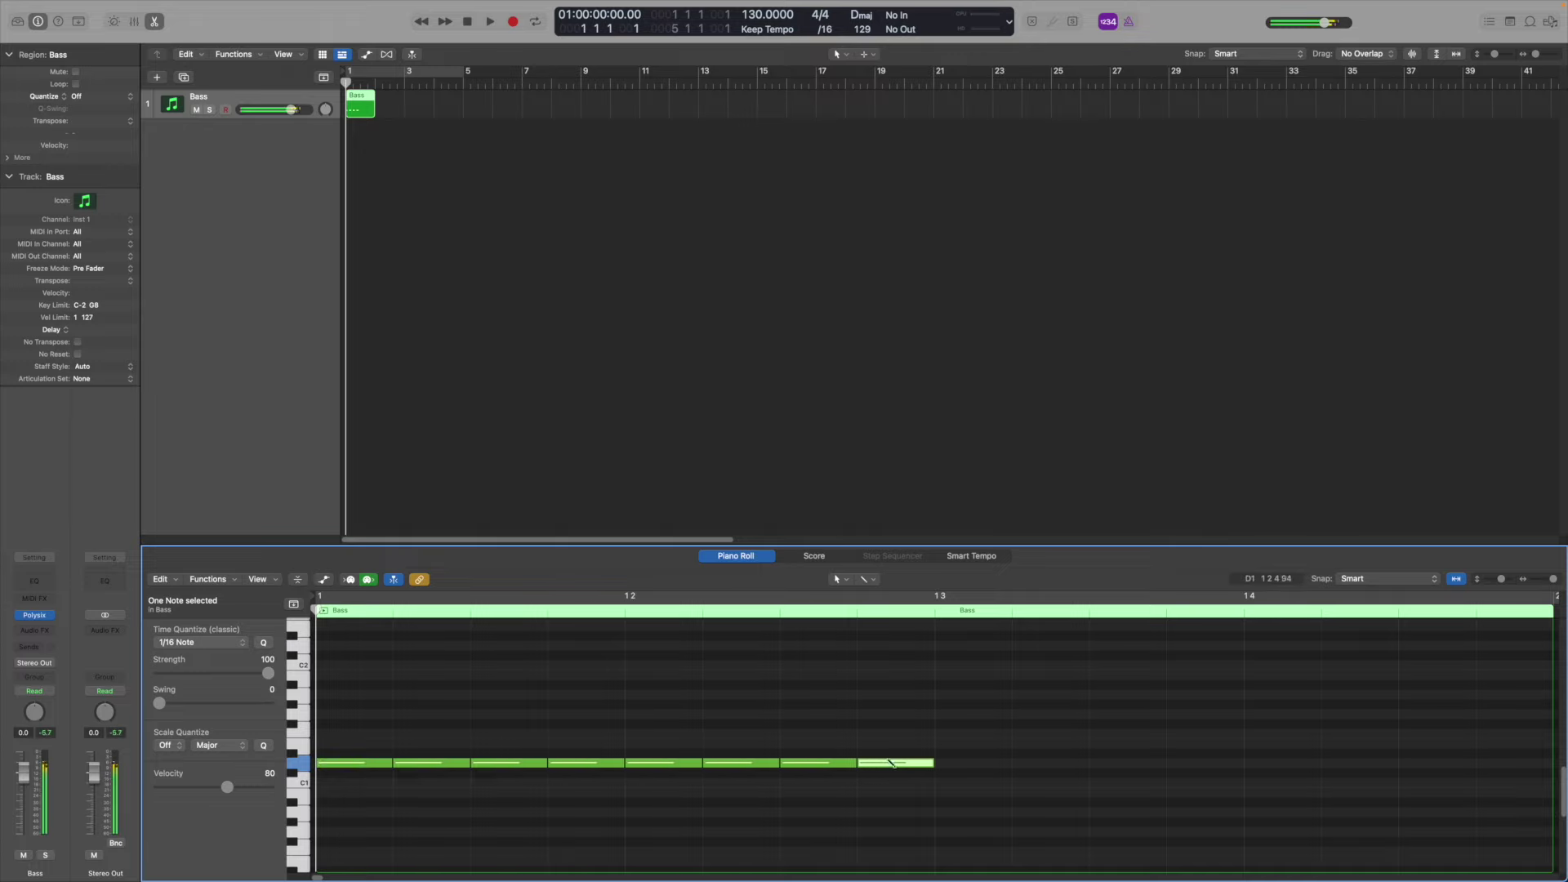
Complete bar 1 with sixteenth notes: four F#1 on beat 3, two G1 and two E1 on beat 4
super+click(954, 723)
super+click(1037, 724)
super+click(1115, 723)
super+click(1193, 723)
super+click(1266, 713)
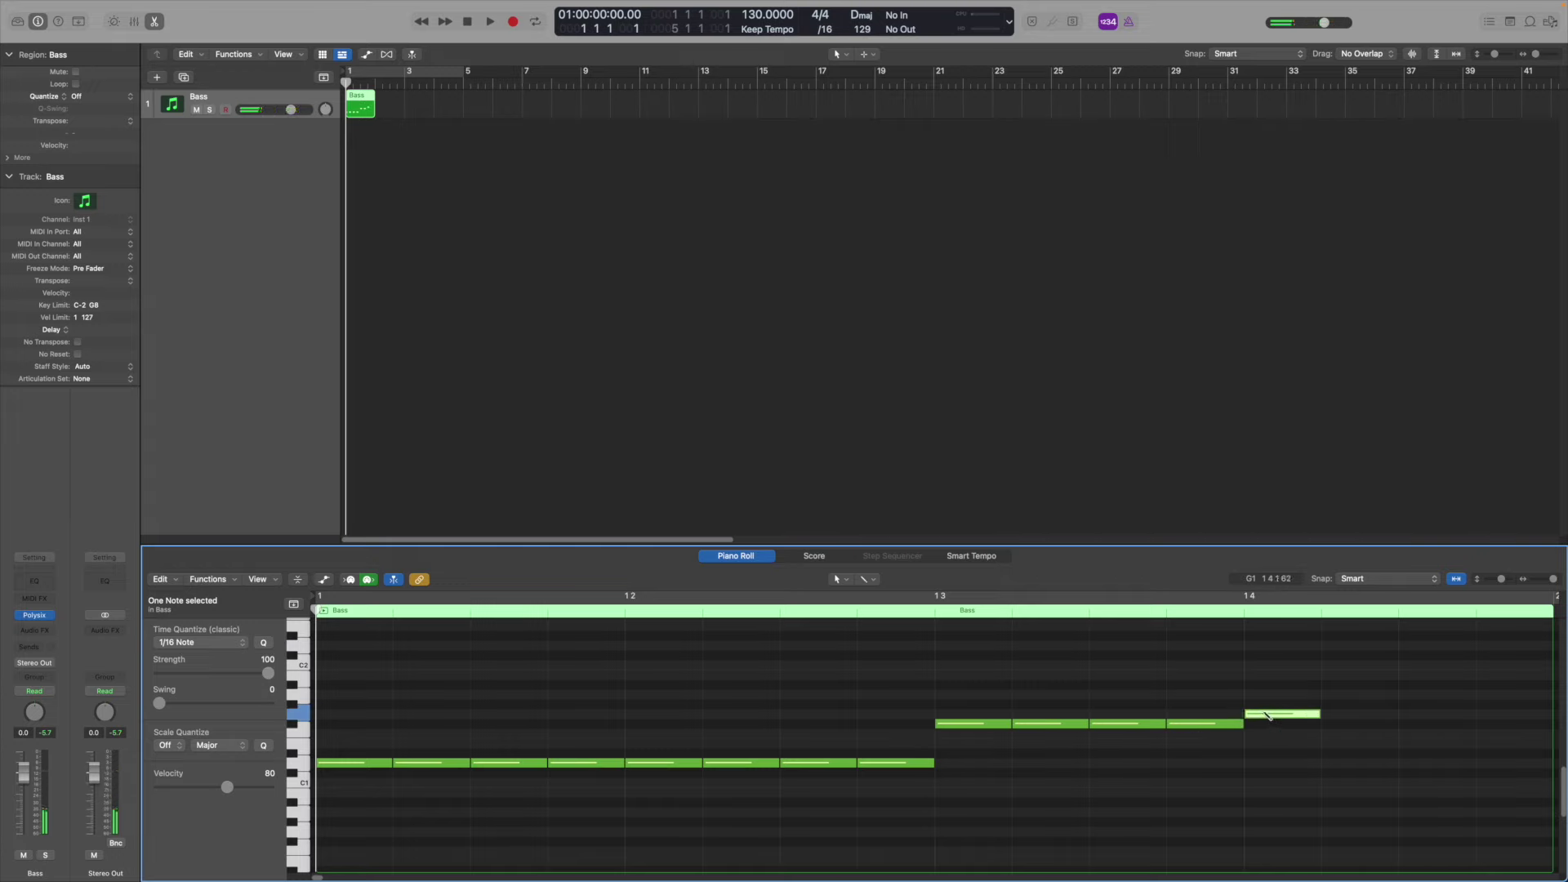
super+click(1343, 714)
super+click(1423, 743)
super+click(1506, 743)
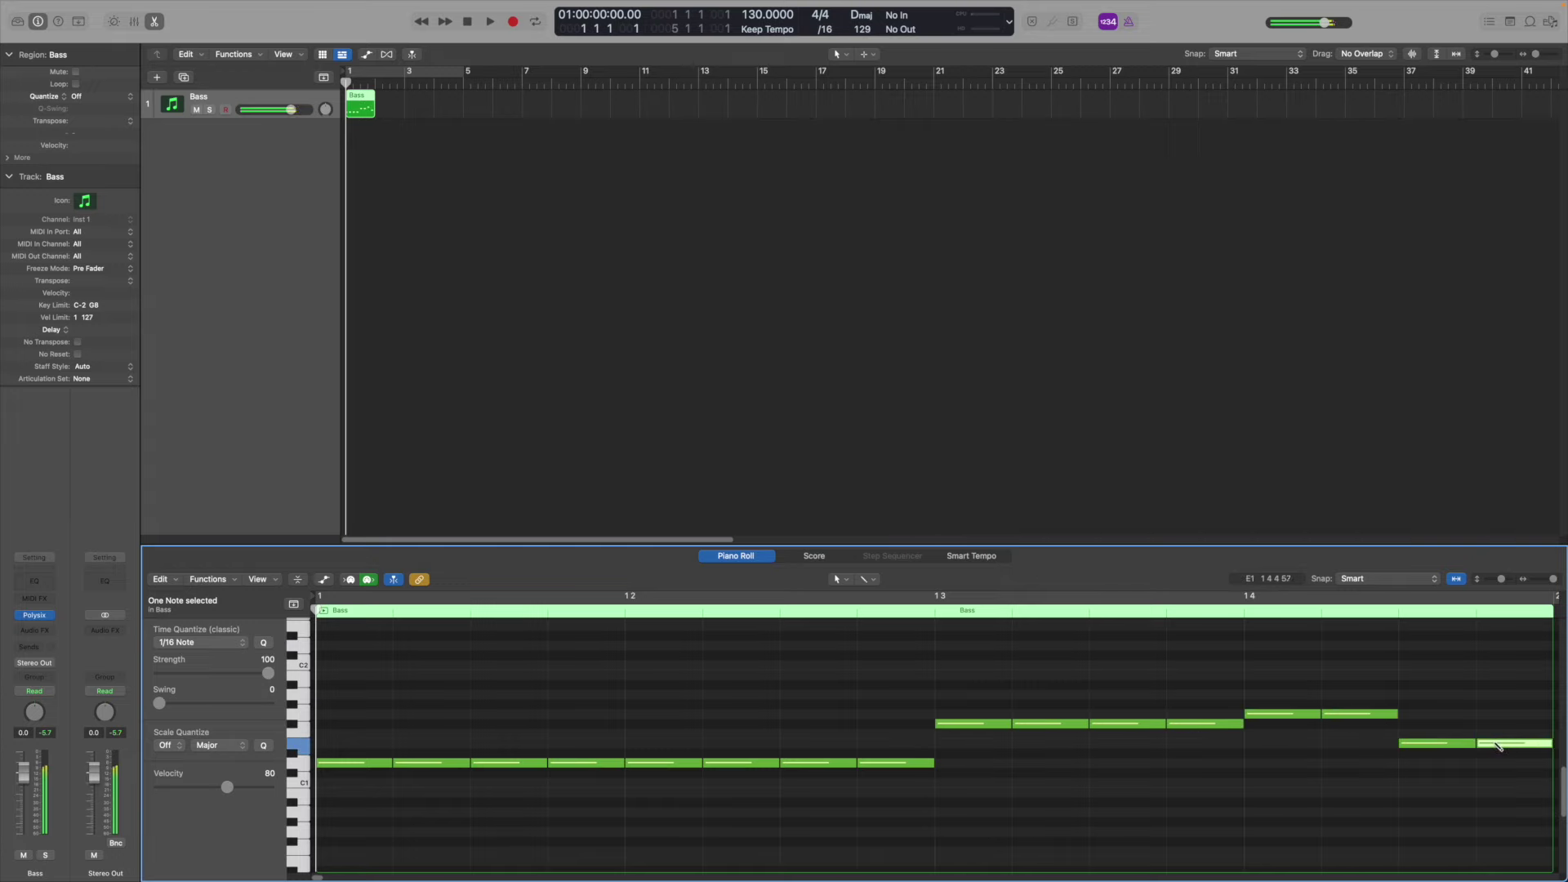
Loop bar 1 for playback and set all sixteen bass notes to velocity 127, with scale quantize on D Major
click(535, 22)
click(490, 22)
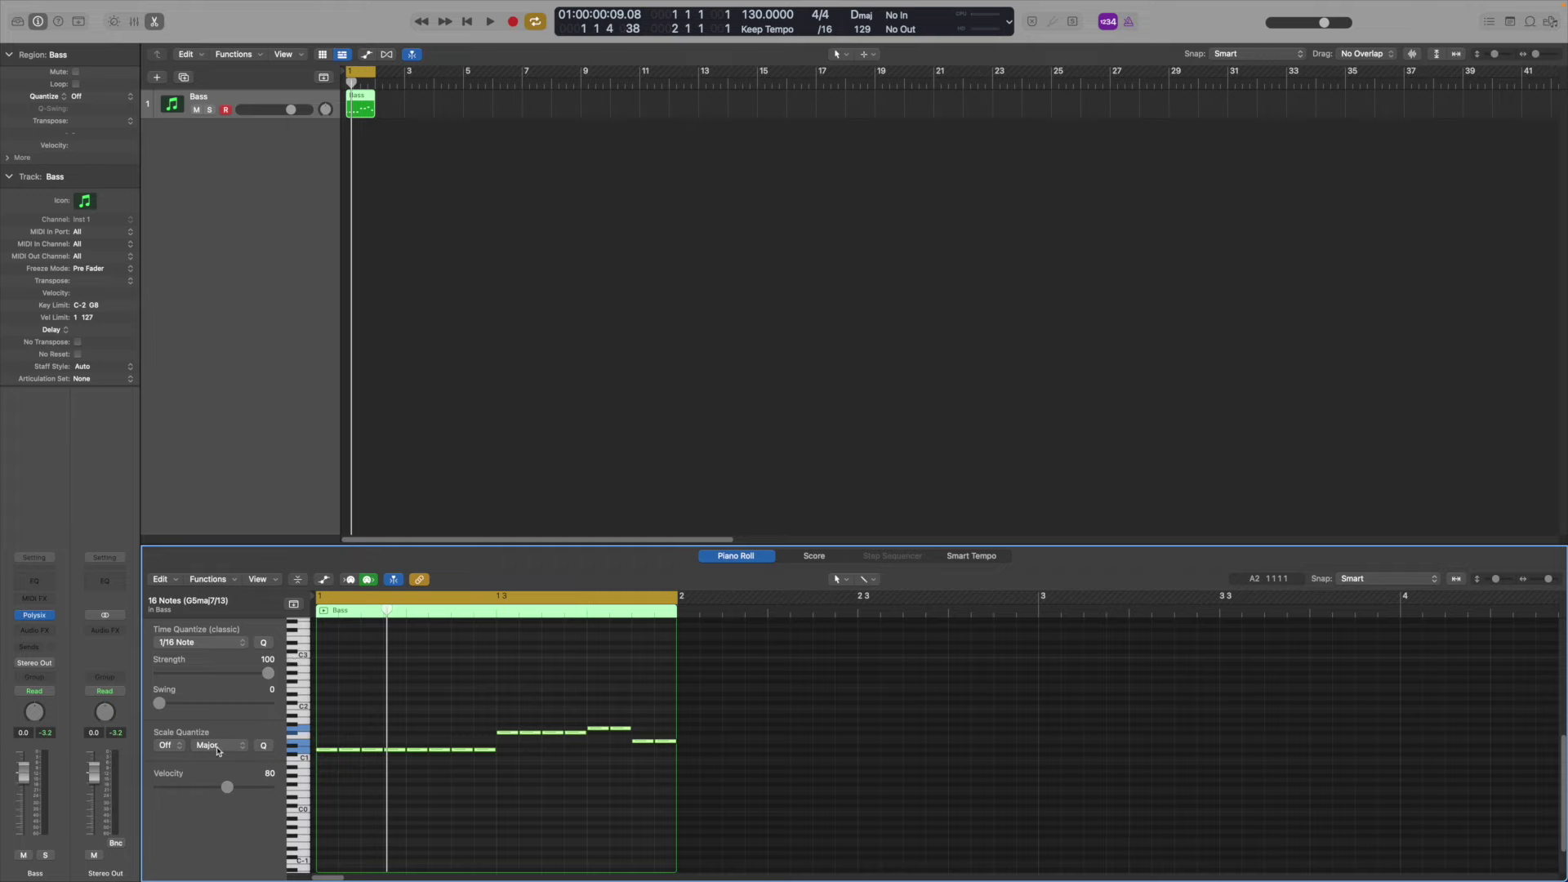
drag(227, 786, 267, 787)
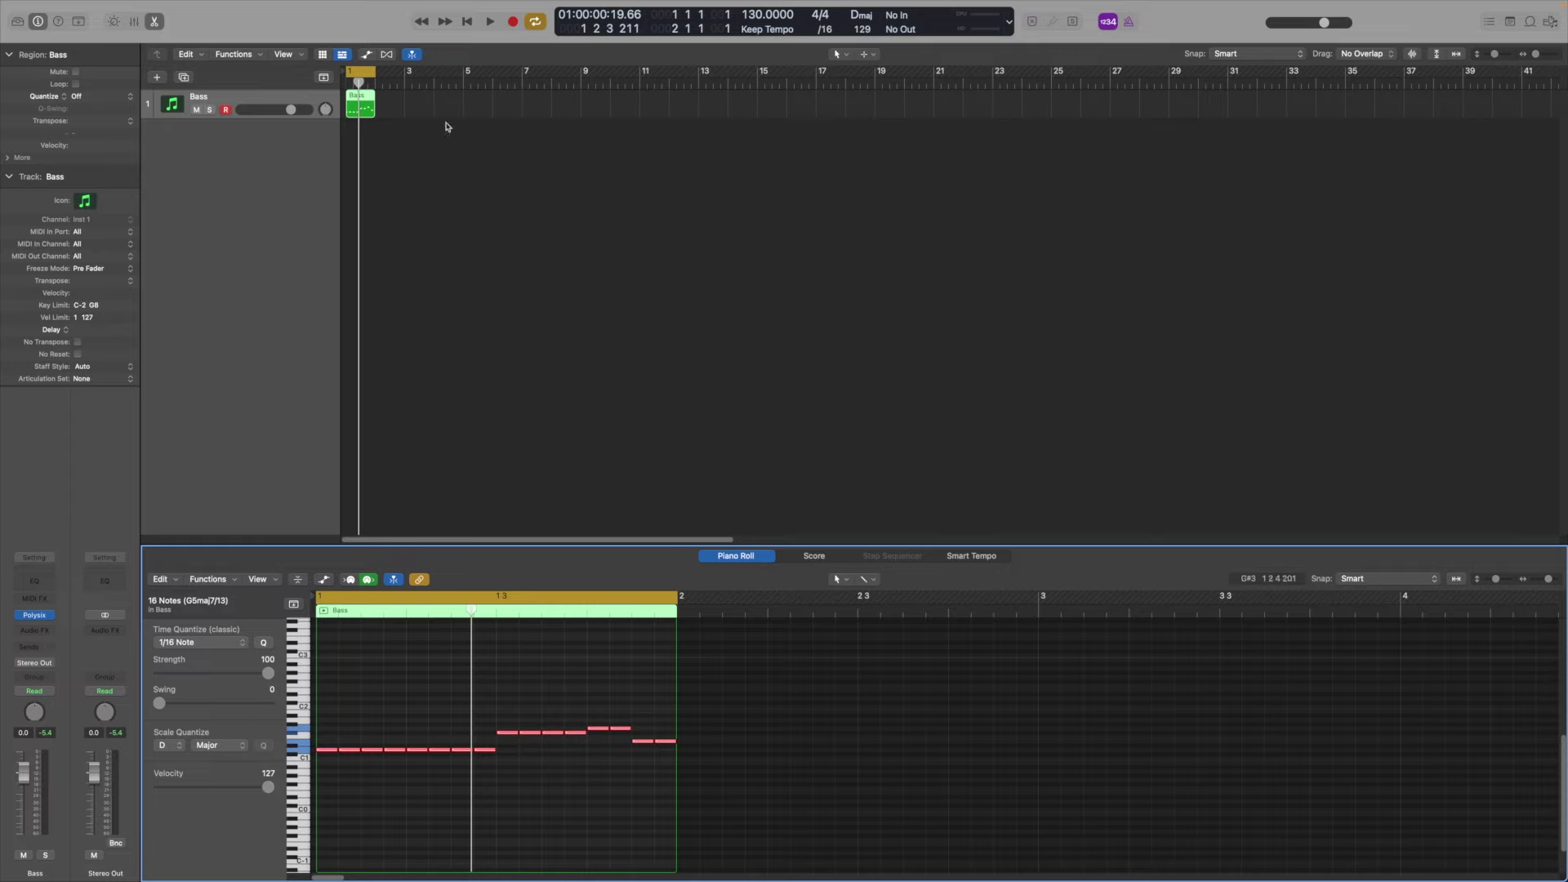
click(490, 22)
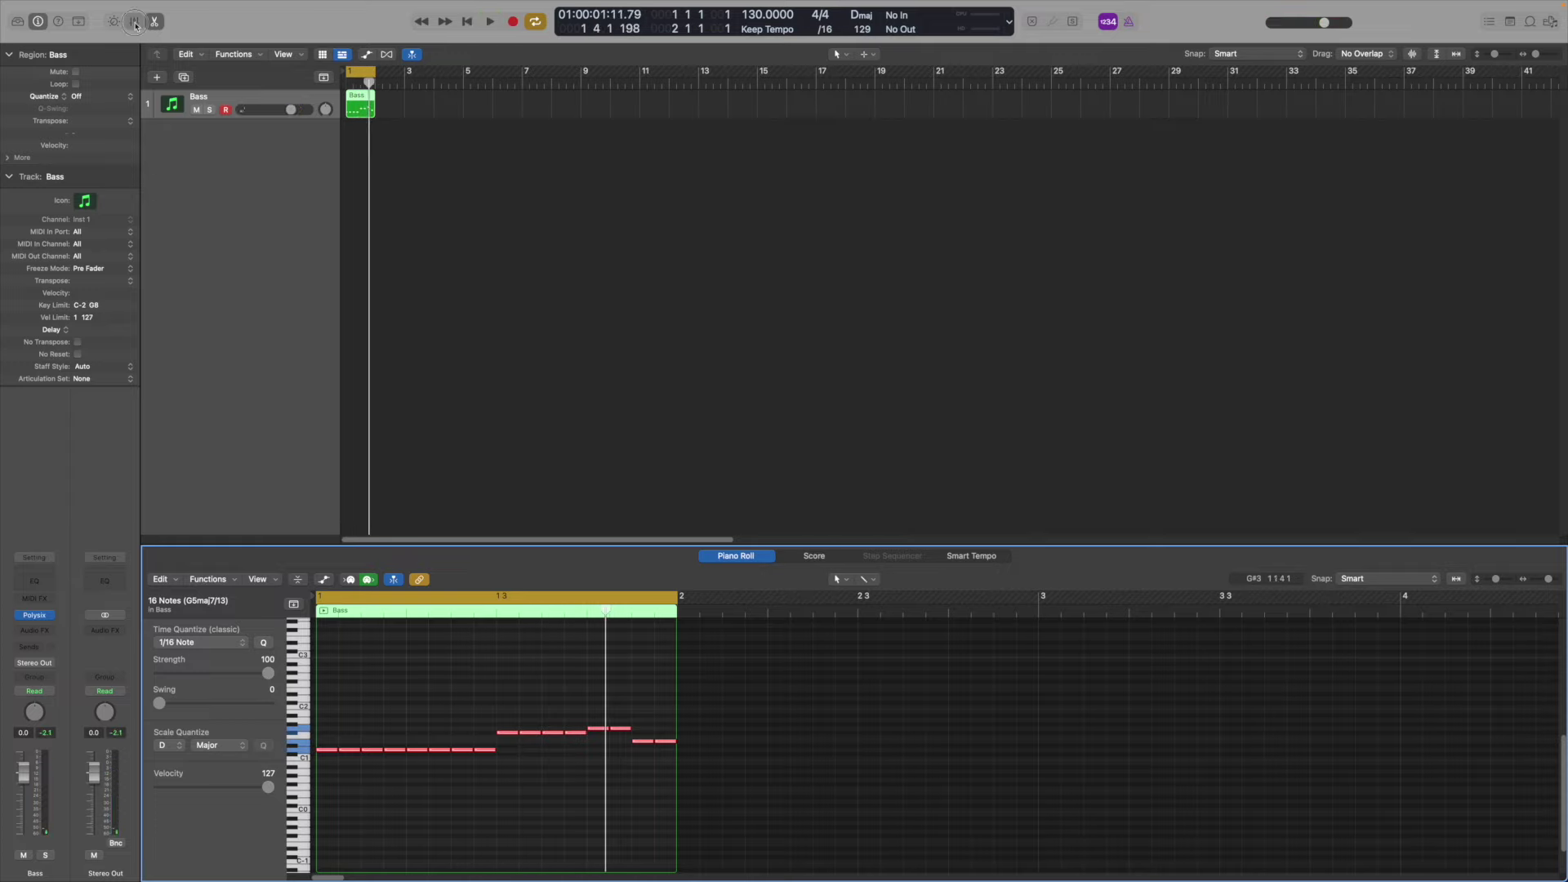
During loop playback, adjust Polysix's VCF cutoff and EG attack, and choose an effect for its Effect 1 slot
key(space)
key(x)
click(216, 586)
key(space)
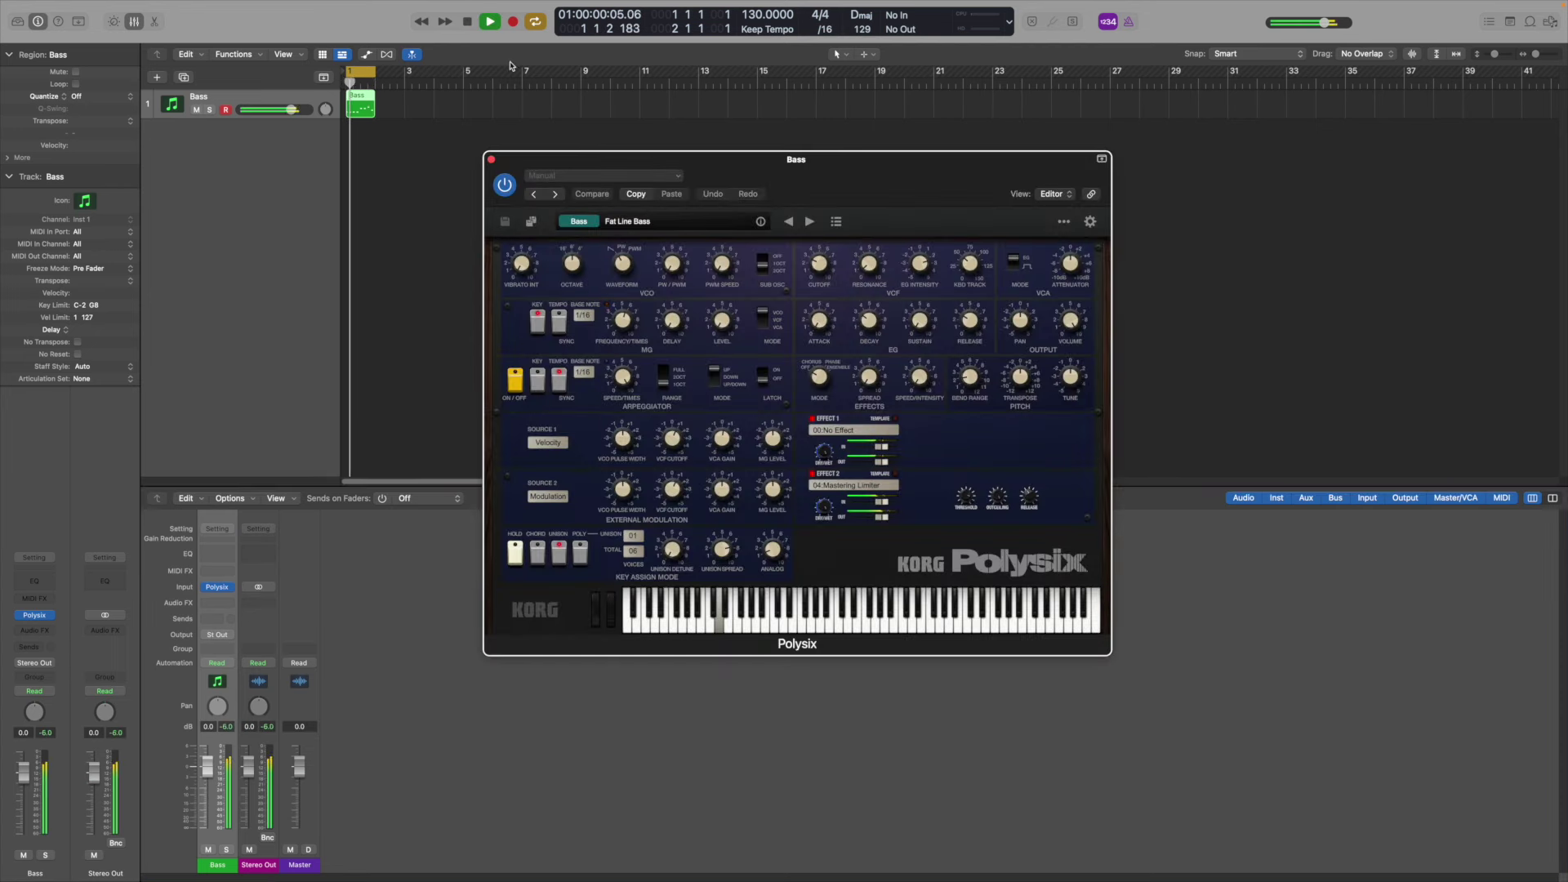
drag(813, 265, 813, 271)
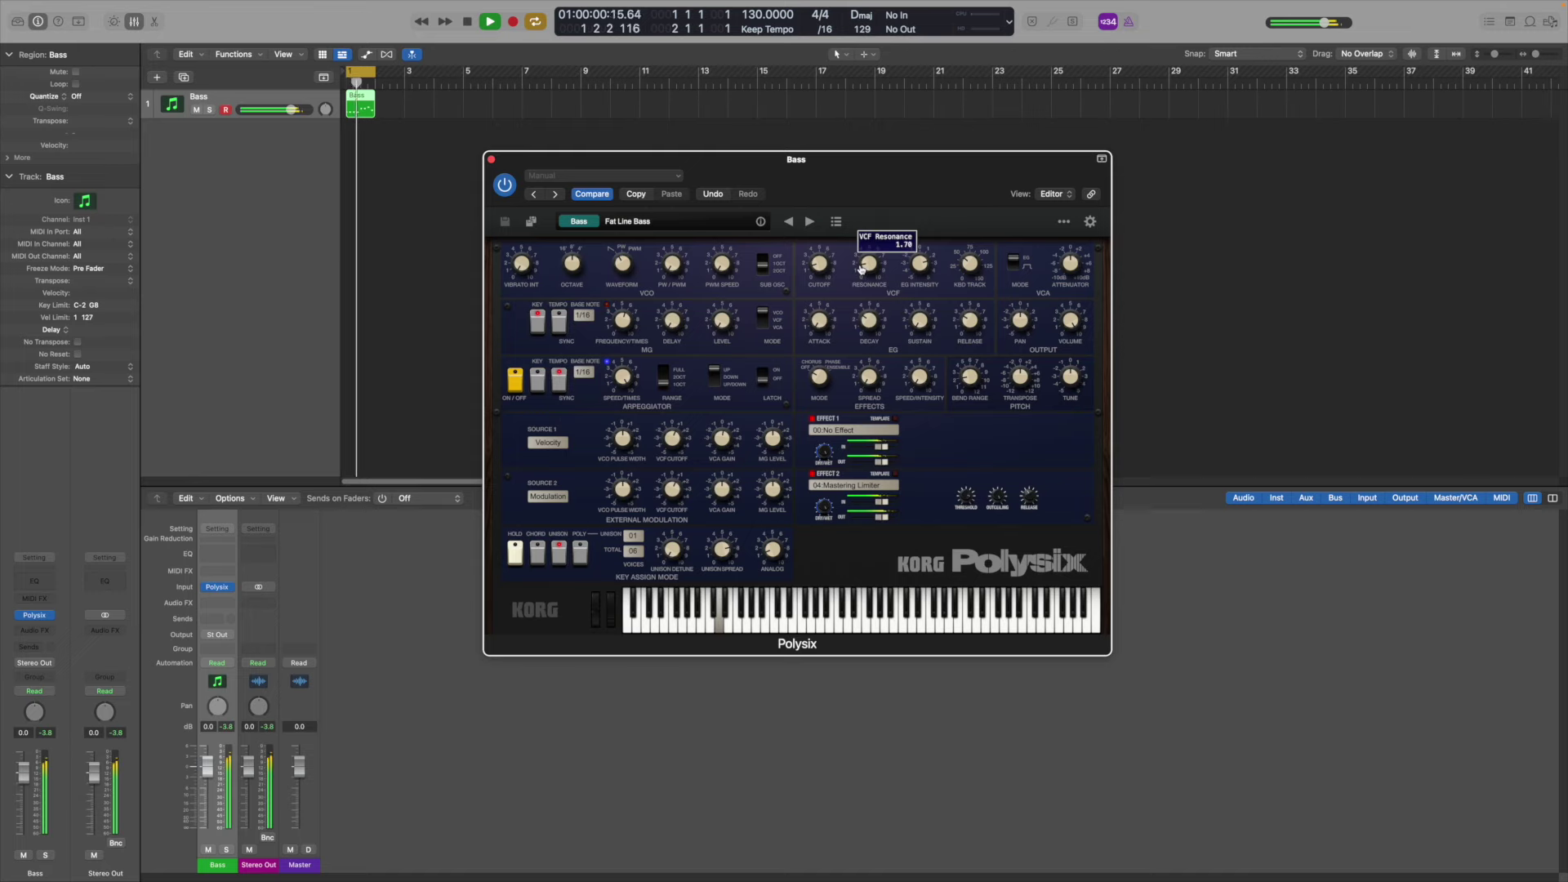
drag(812, 319, 813, 319)
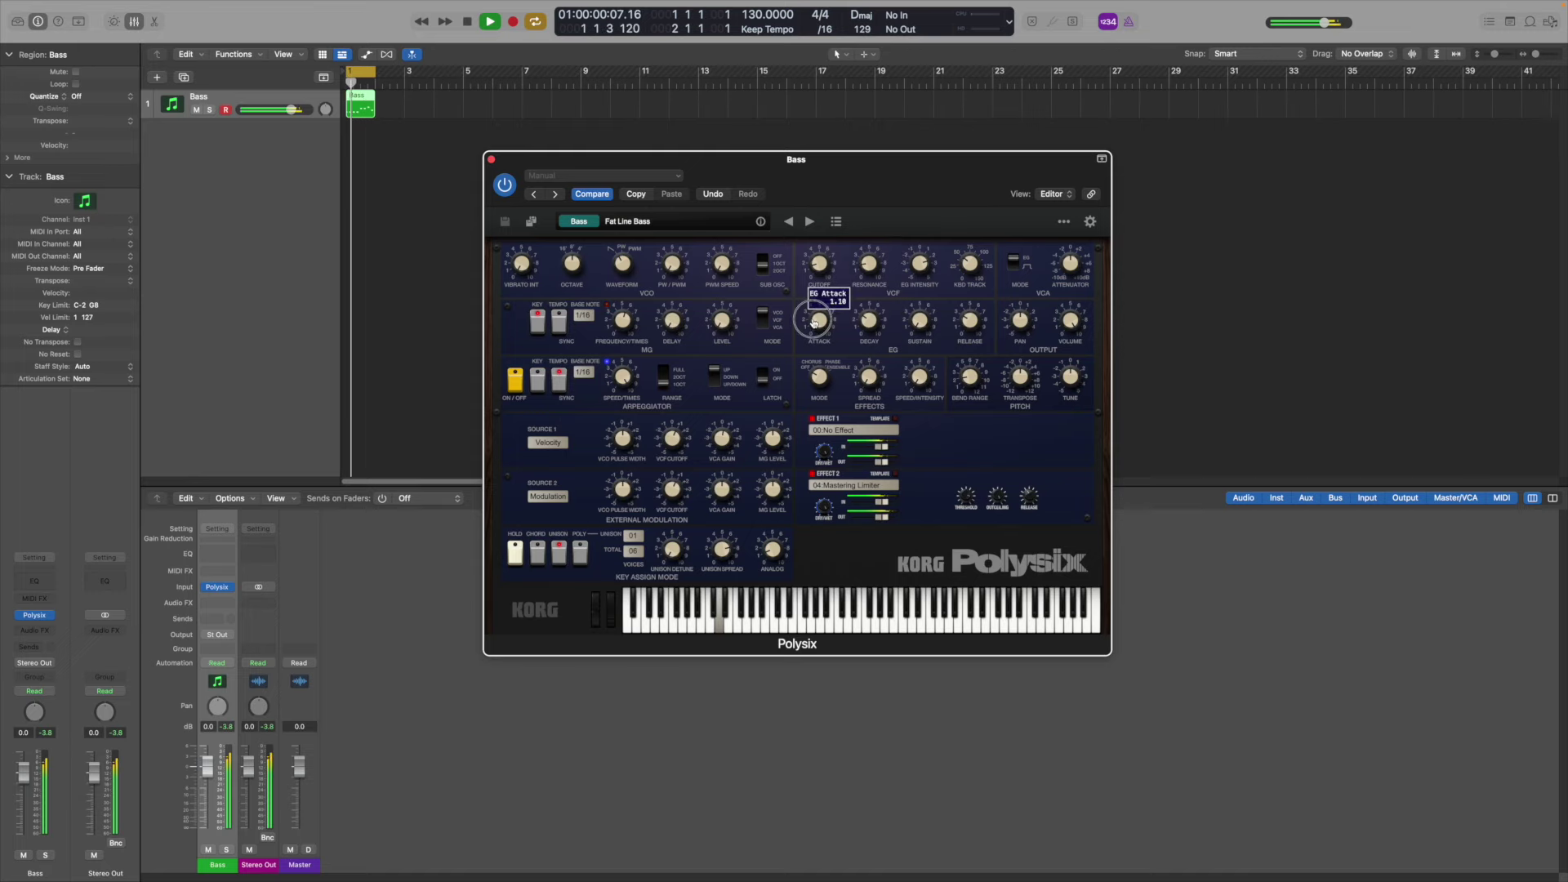
click(853, 429)
click(853, 623)
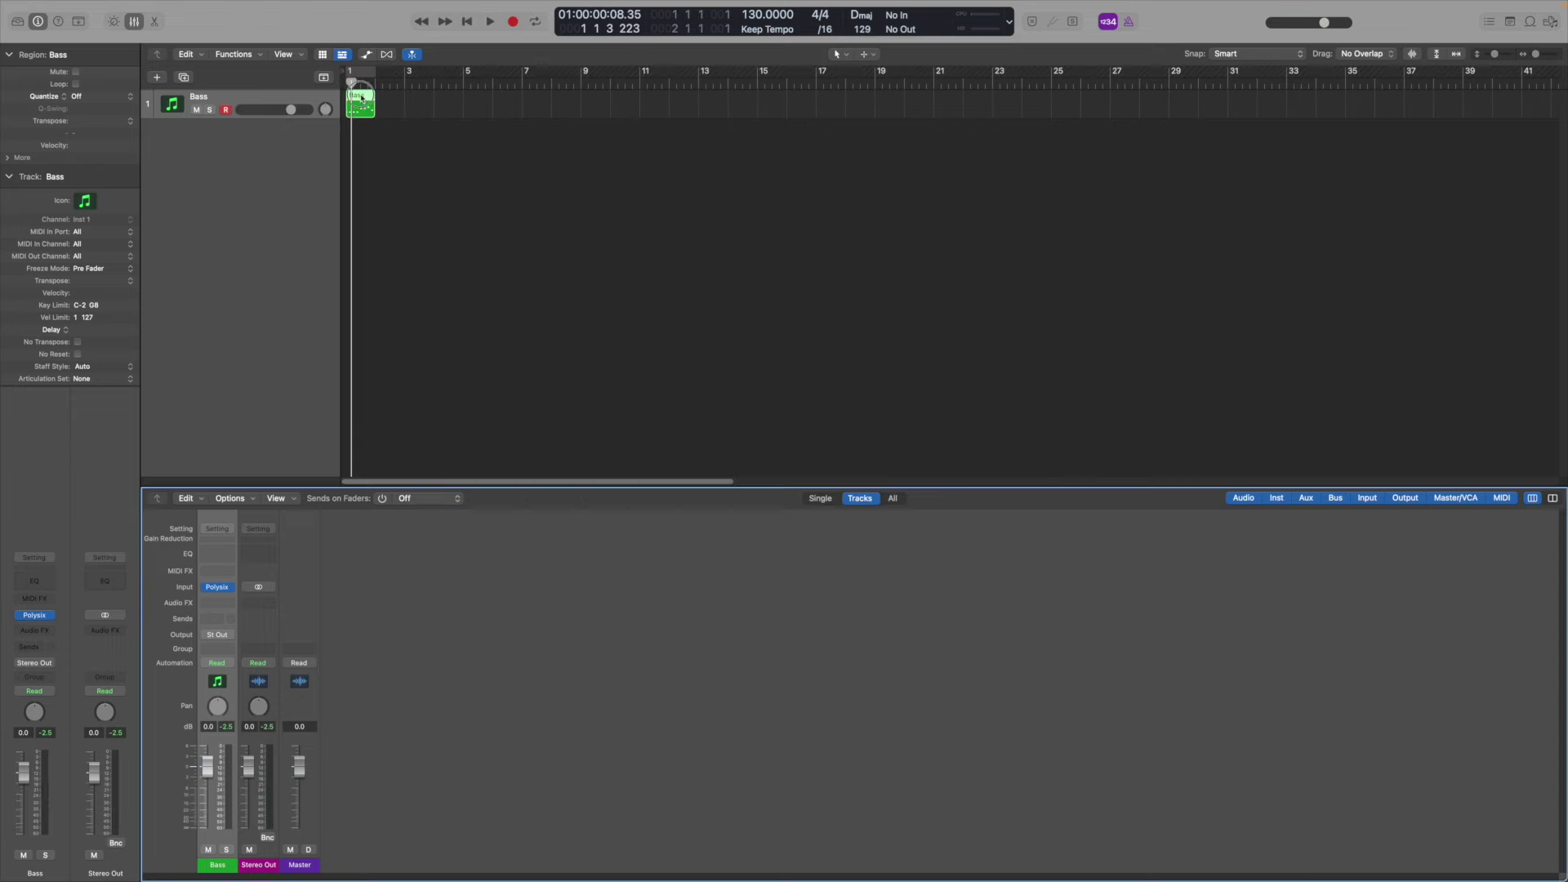
Duplicate the one-bar Bass region until it fills bars 1 to 8
drag(361, 97, 420, 97)
drag(419, 97, 446, 97)
drag(454, 97, 507, 97)
key(super+r)
key(super+r)
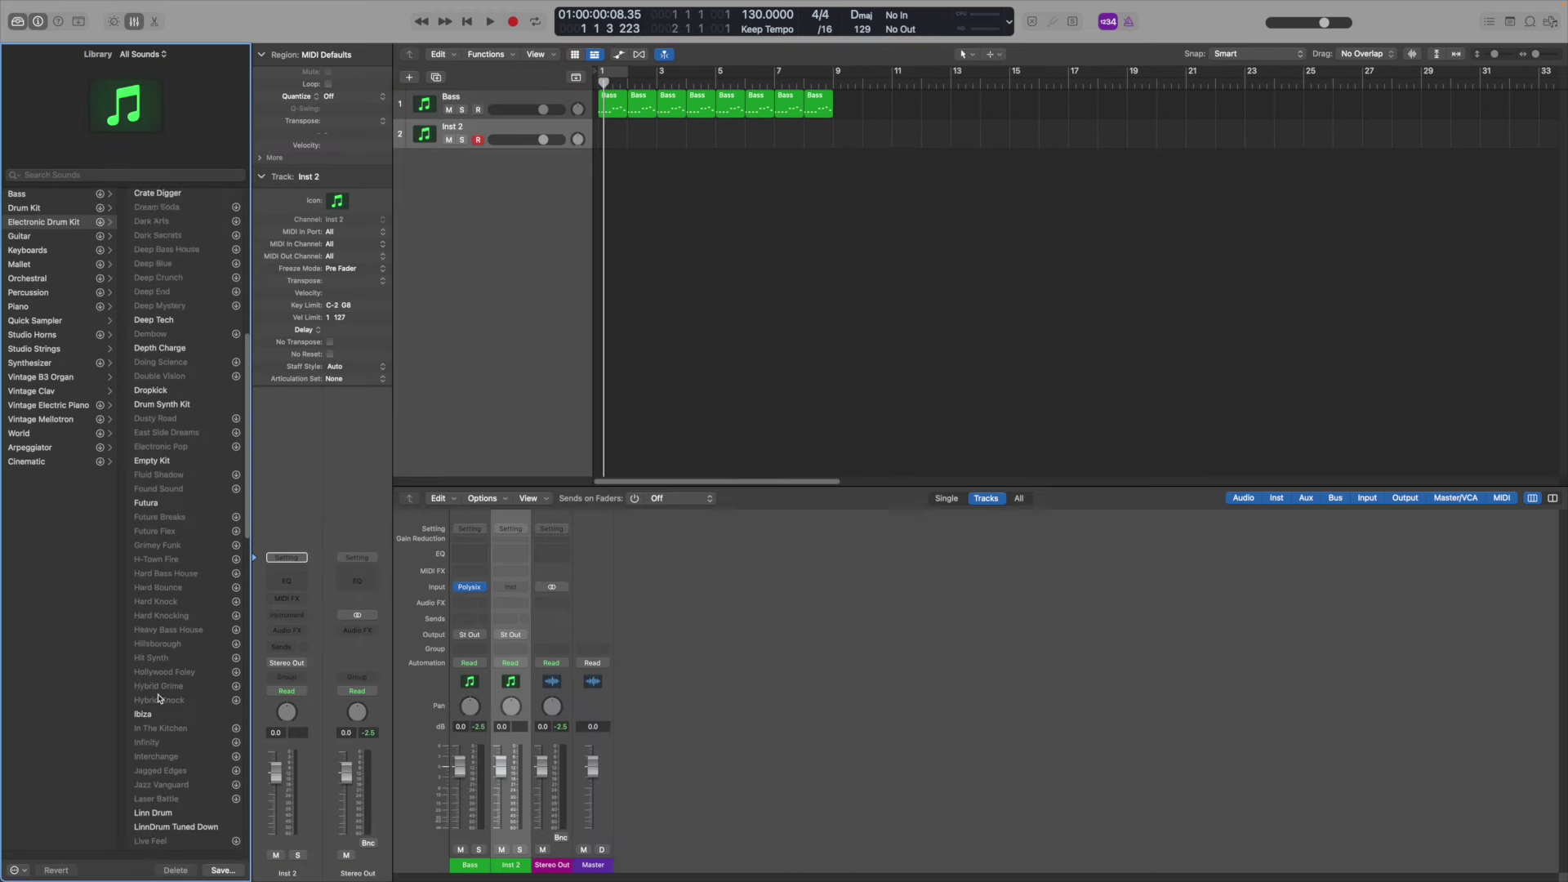
Load the Linn Drum patch from Electronic Drum Kit on the second instrument track and show its piano roll
scroll(159, 698, down, 4)
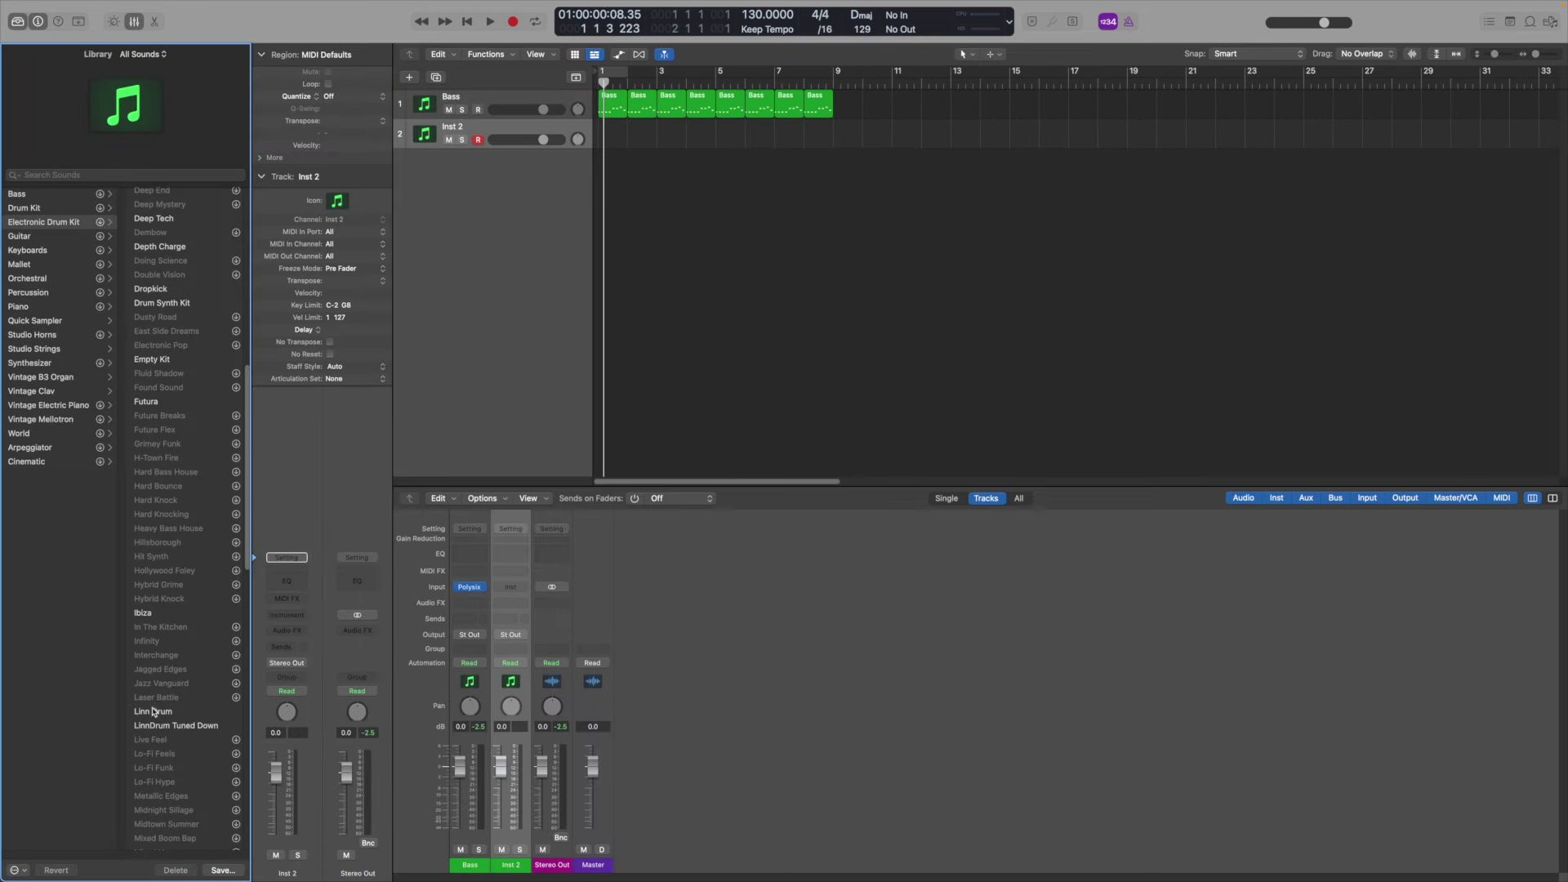
click(153, 711)
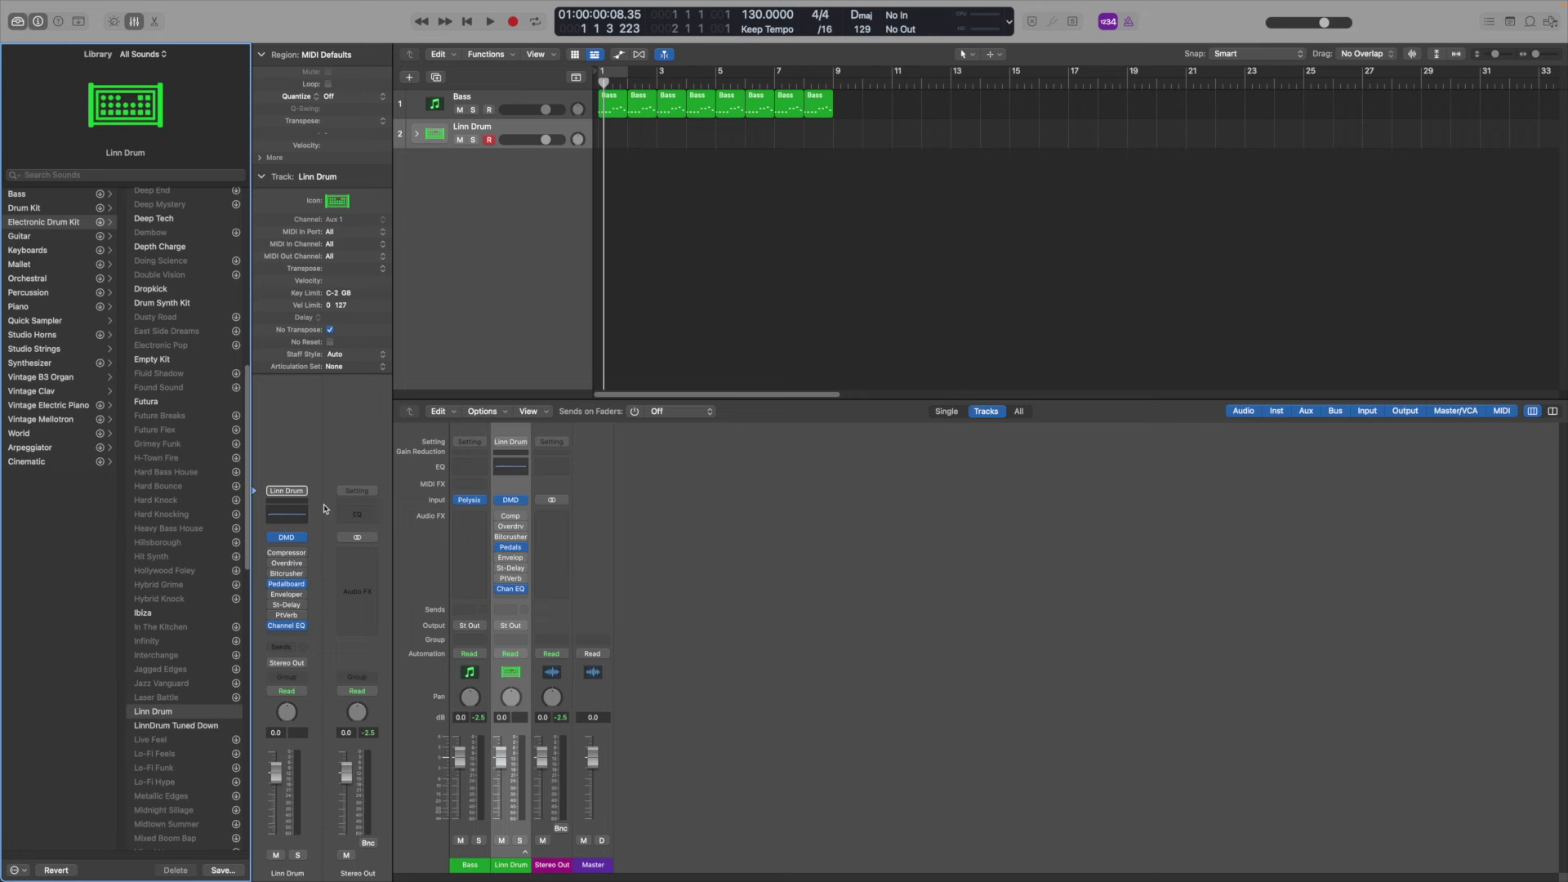
key(e)
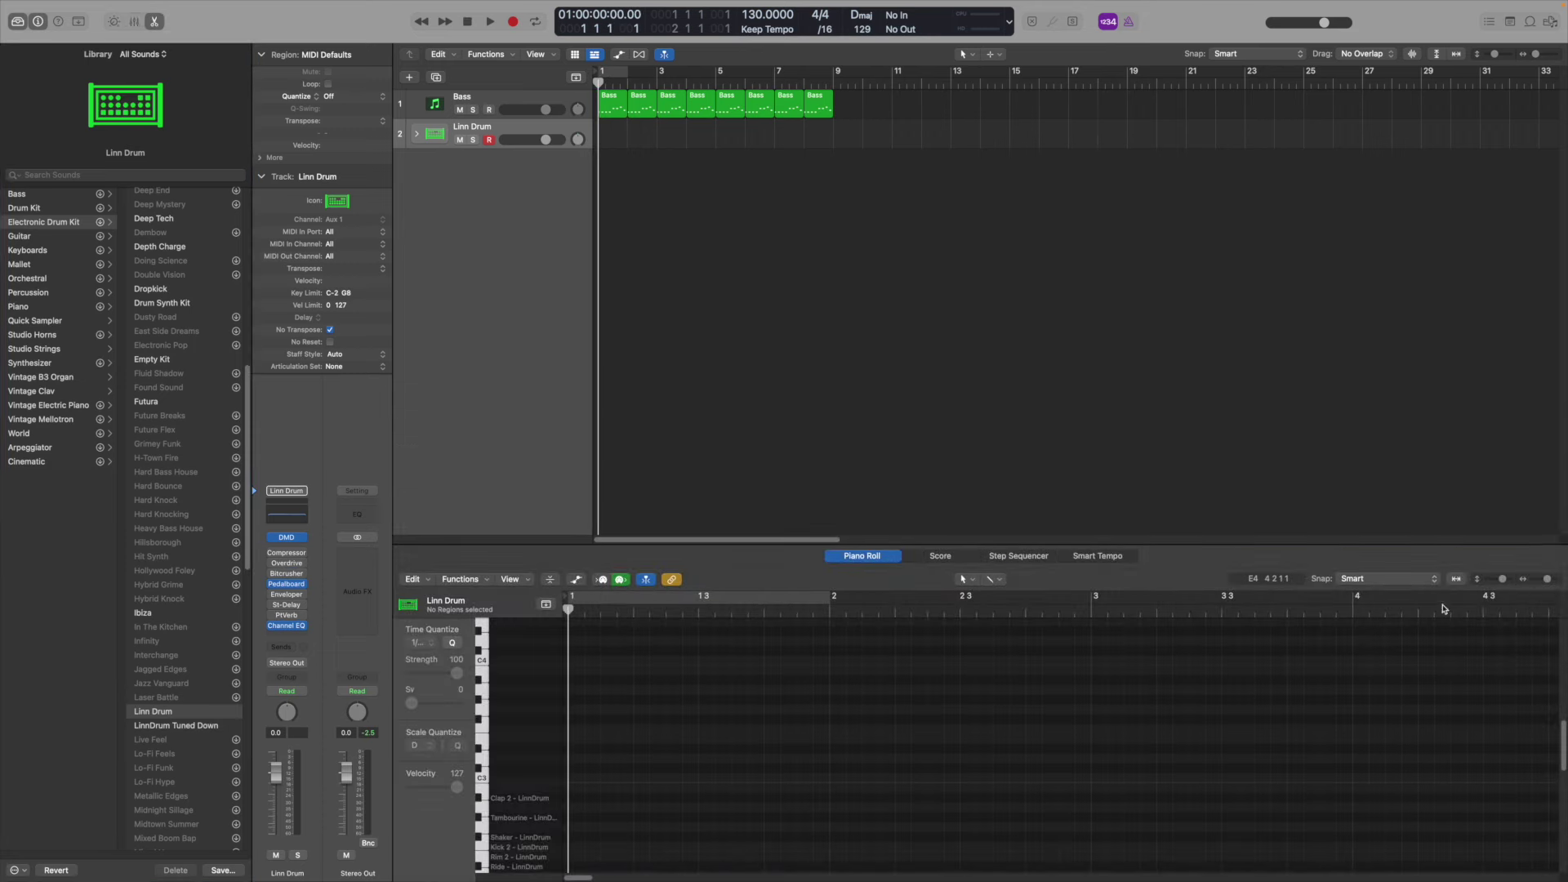
Place eight Kick 1 hits on every eighth note of bar 1 in the Linn Drum piano roll
scroll(514, 674, down, 5)
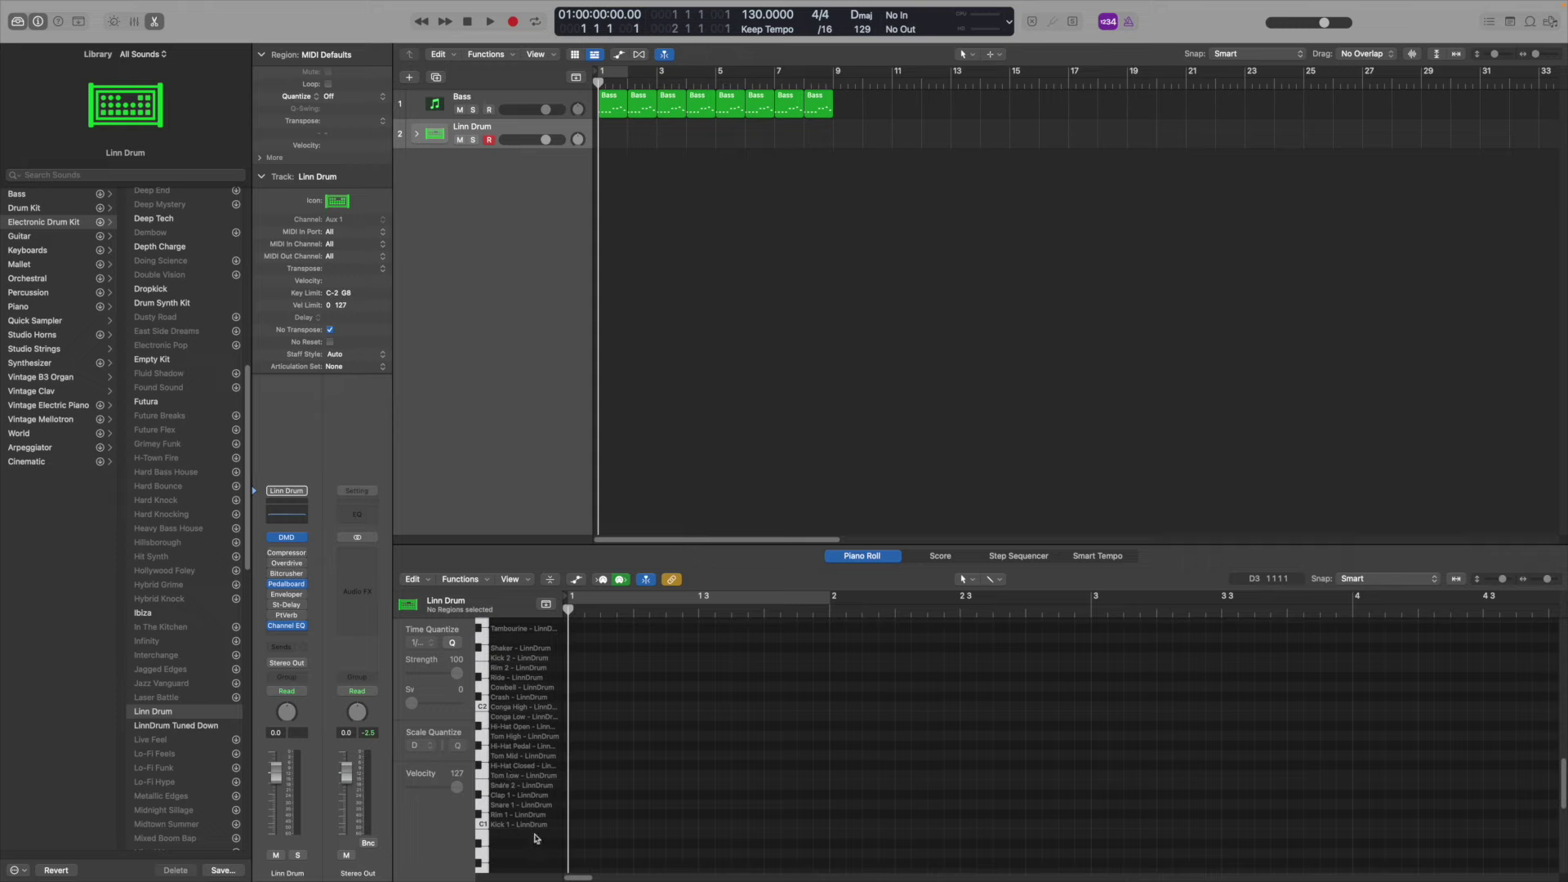
click(573, 824)
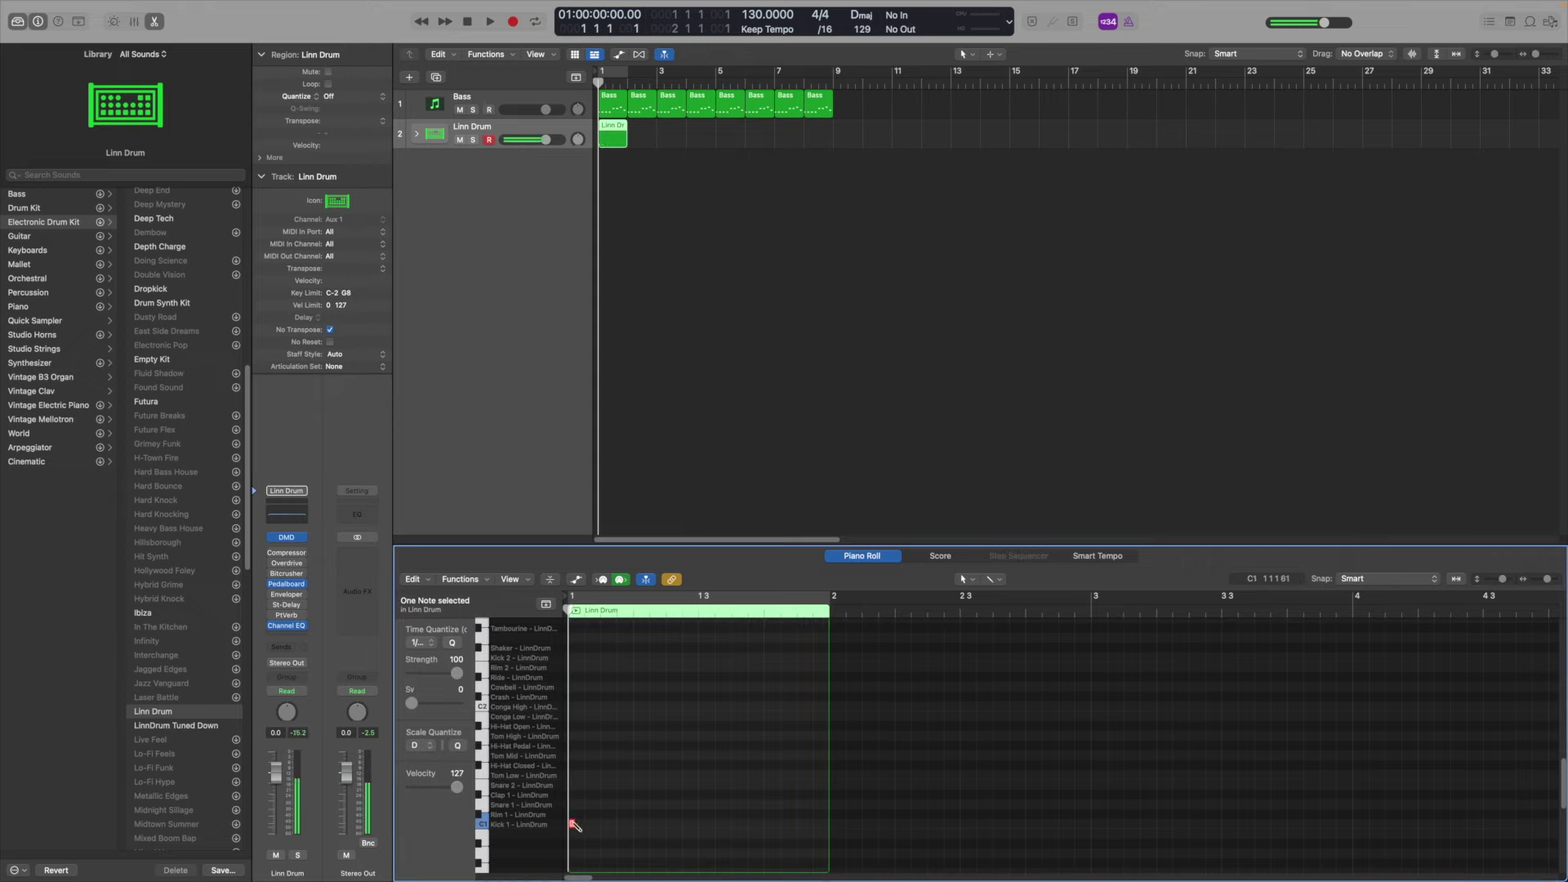
click(605, 824)
click(638, 824)
click(670, 824)
click(703, 824)
click(736, 824)
click(768, 823)
click(801, 823)
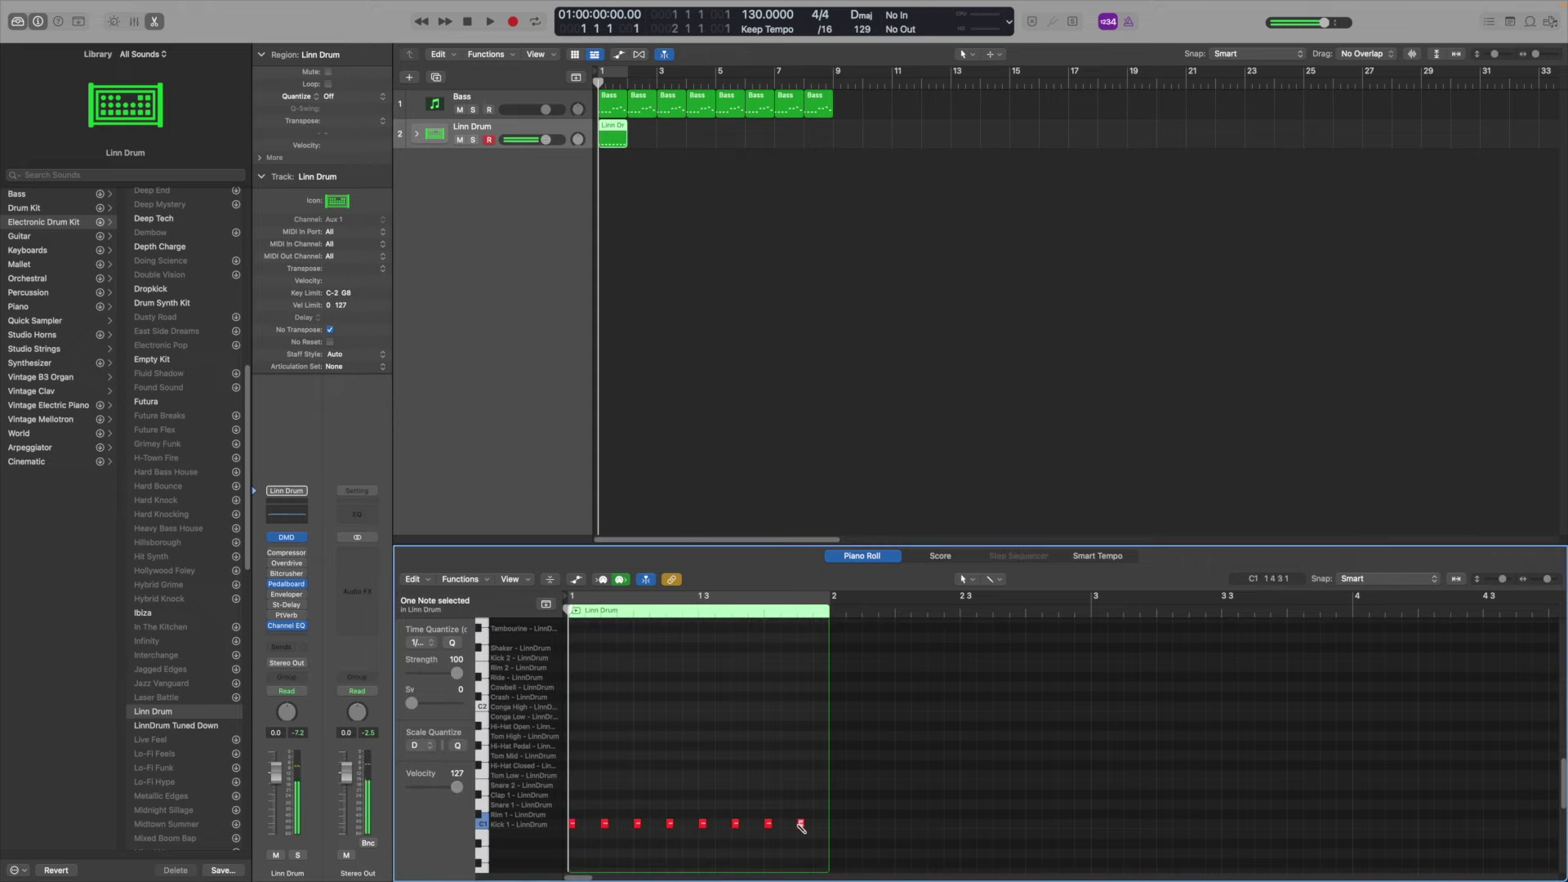
Layer Snare 1 and Snare 2 hits on beats 2 and 4 of the Linn Drum bar
click(638, 805)
click(768, 804)
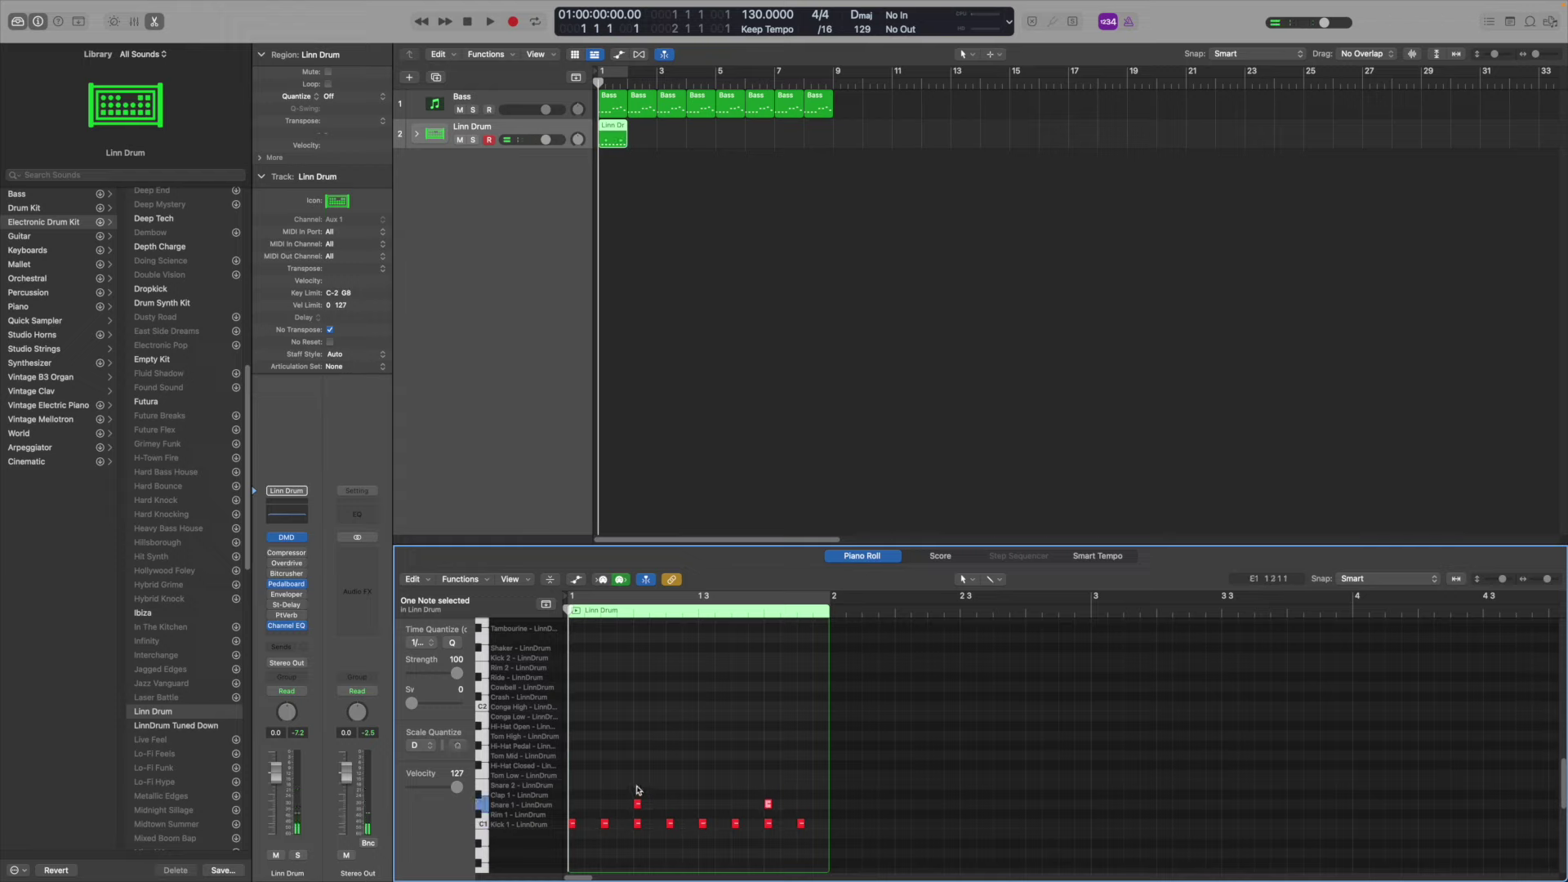
click(637, 785)
click(768, 785)
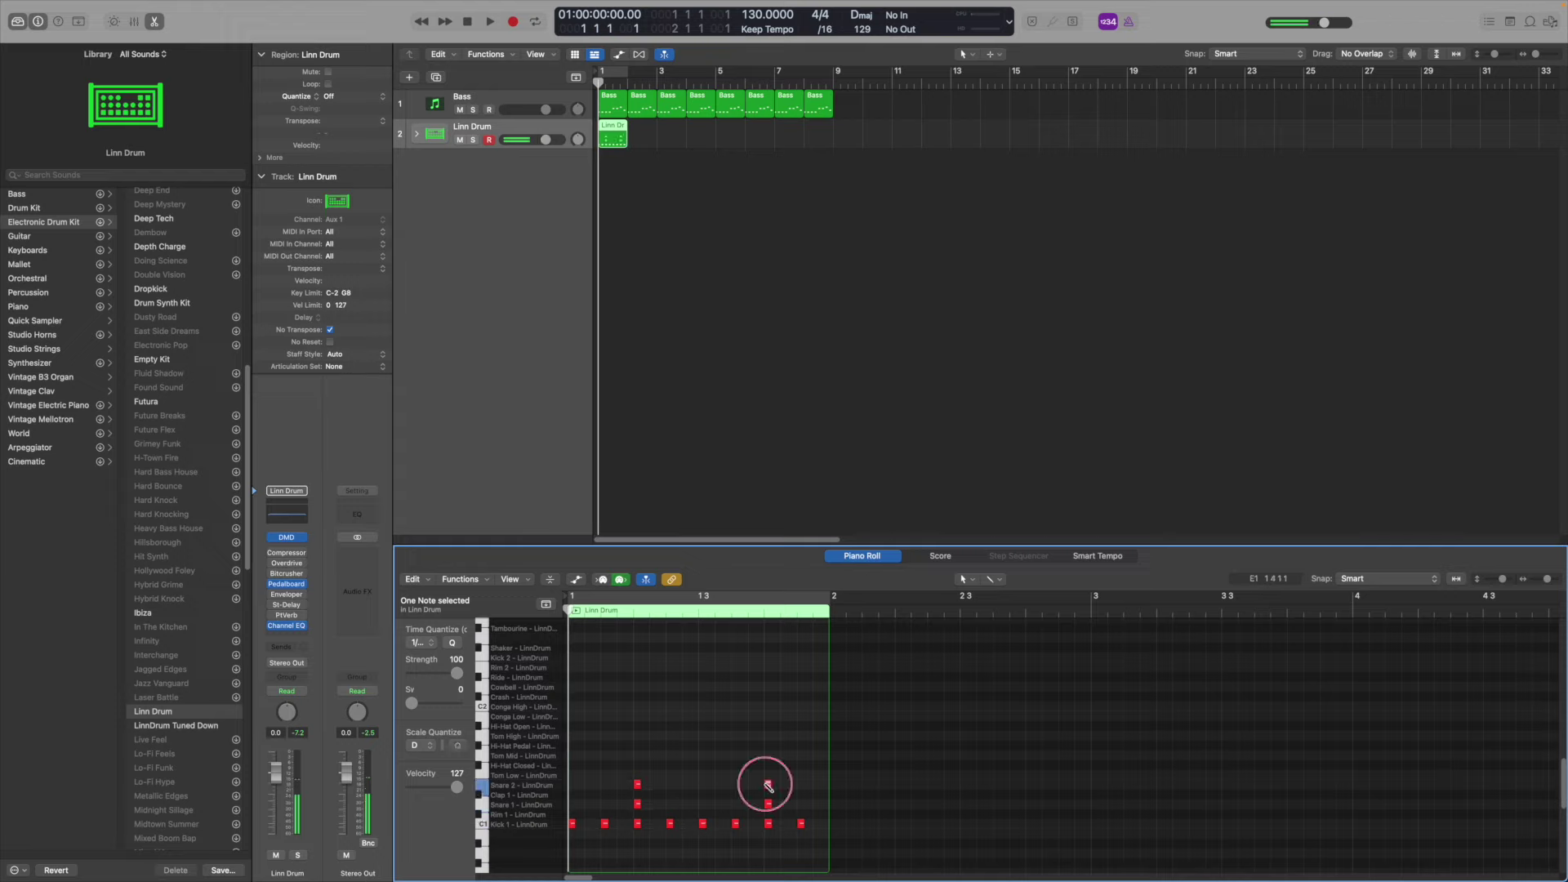
Add closed hi-hat hits on every eighth note of the Linn Drum bar
click(605, 765)
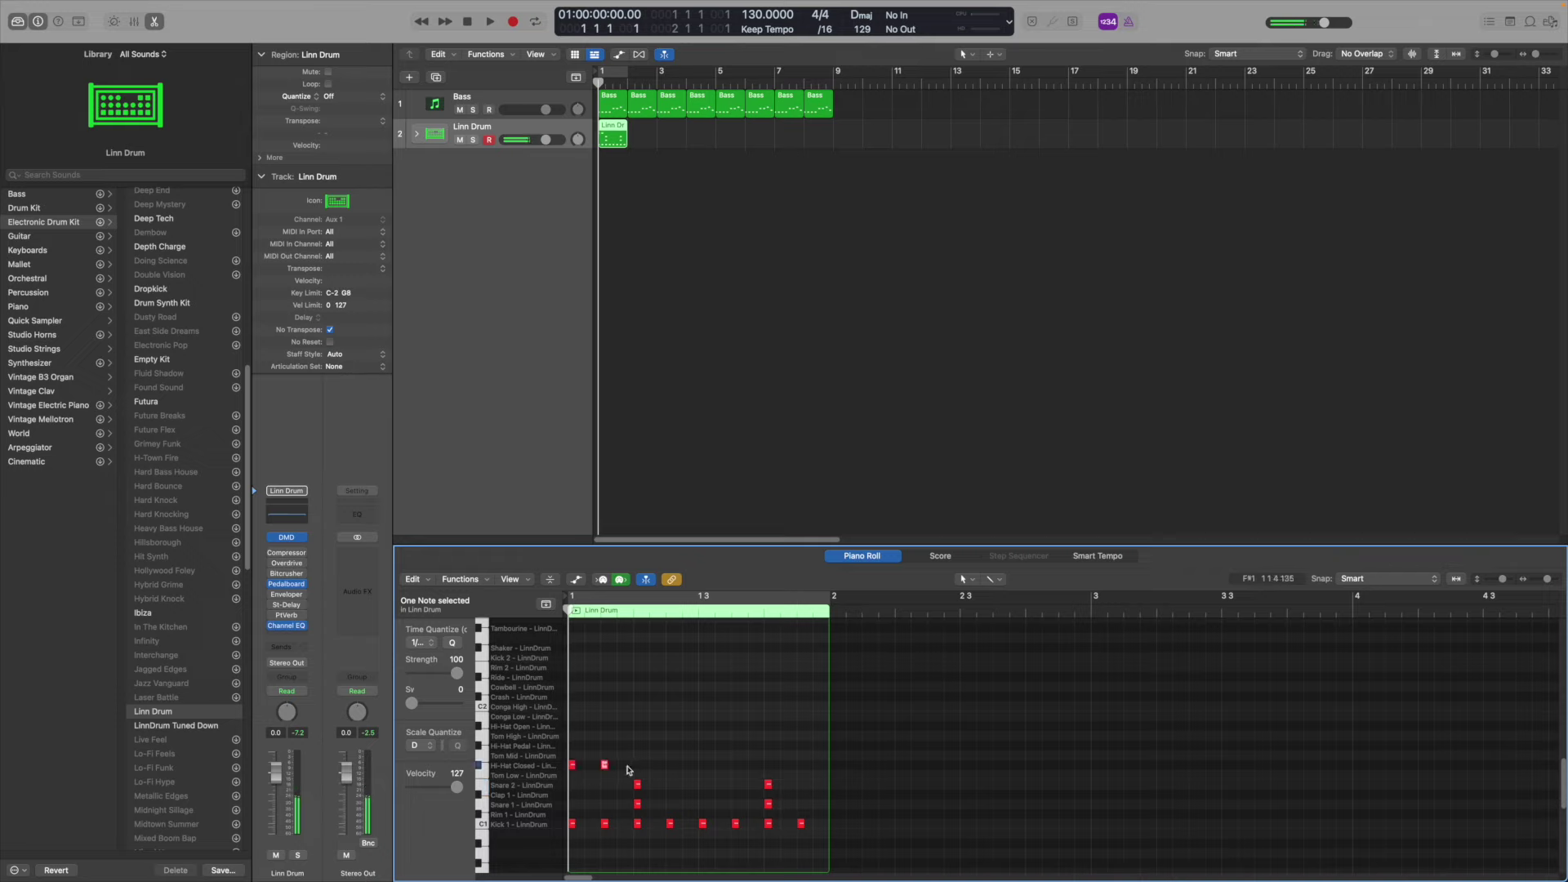
click(638, 765)
click(670, 766)
click(703, 765)
click(736, 765)
click(768, 765)
click(801, 766)
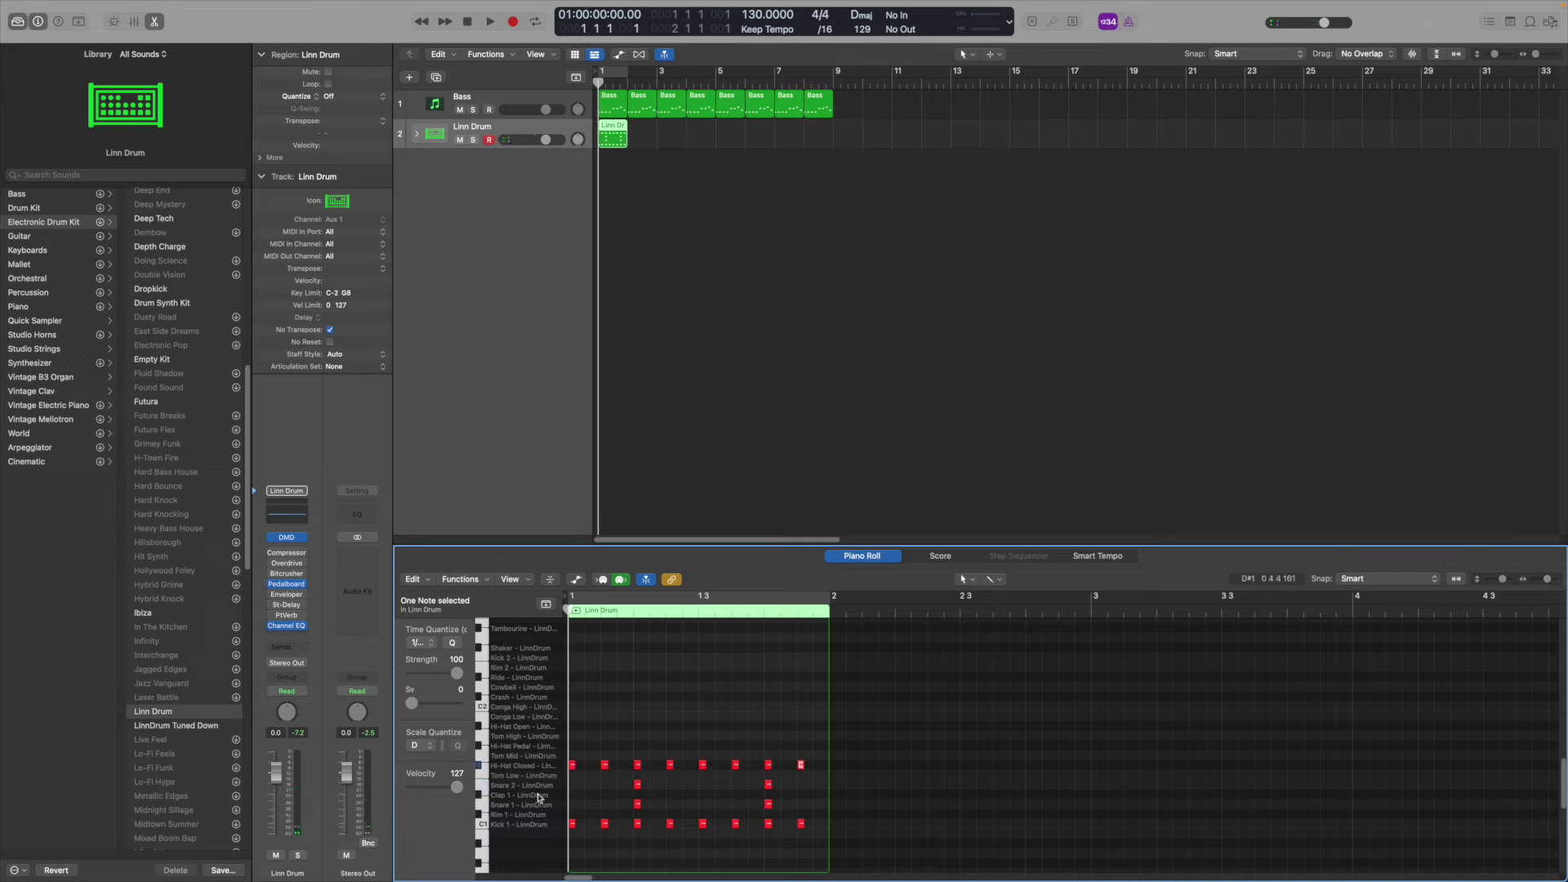
Add Clap 1 hits on the last two sixteenths of the bar and play the drums and bass in a loop
click(816, 795)
click(801, 794)
key(c)
key(space)
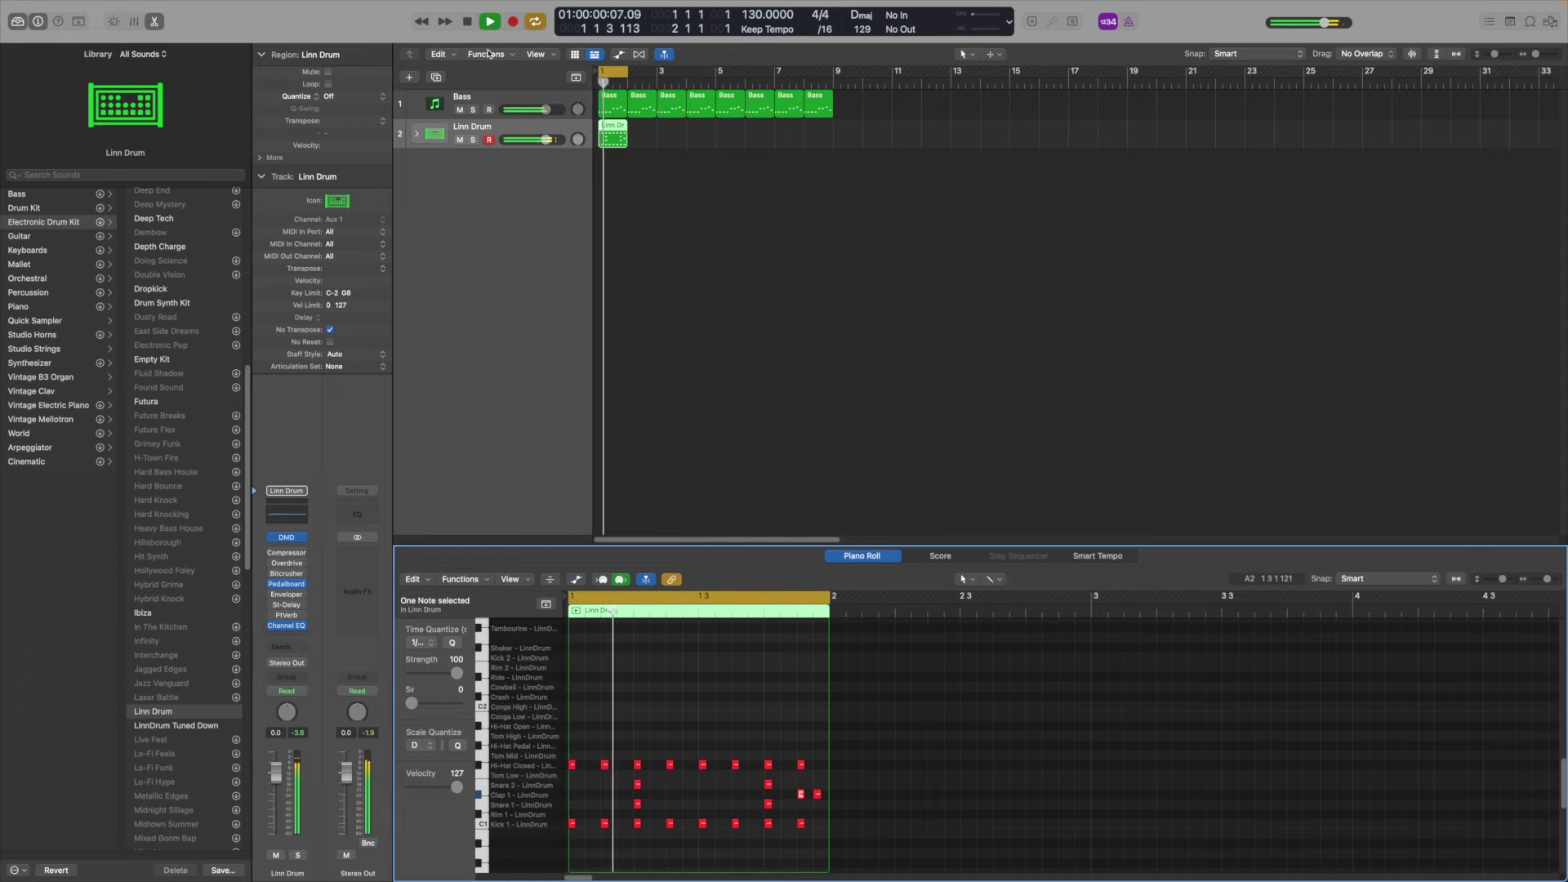
key(space)
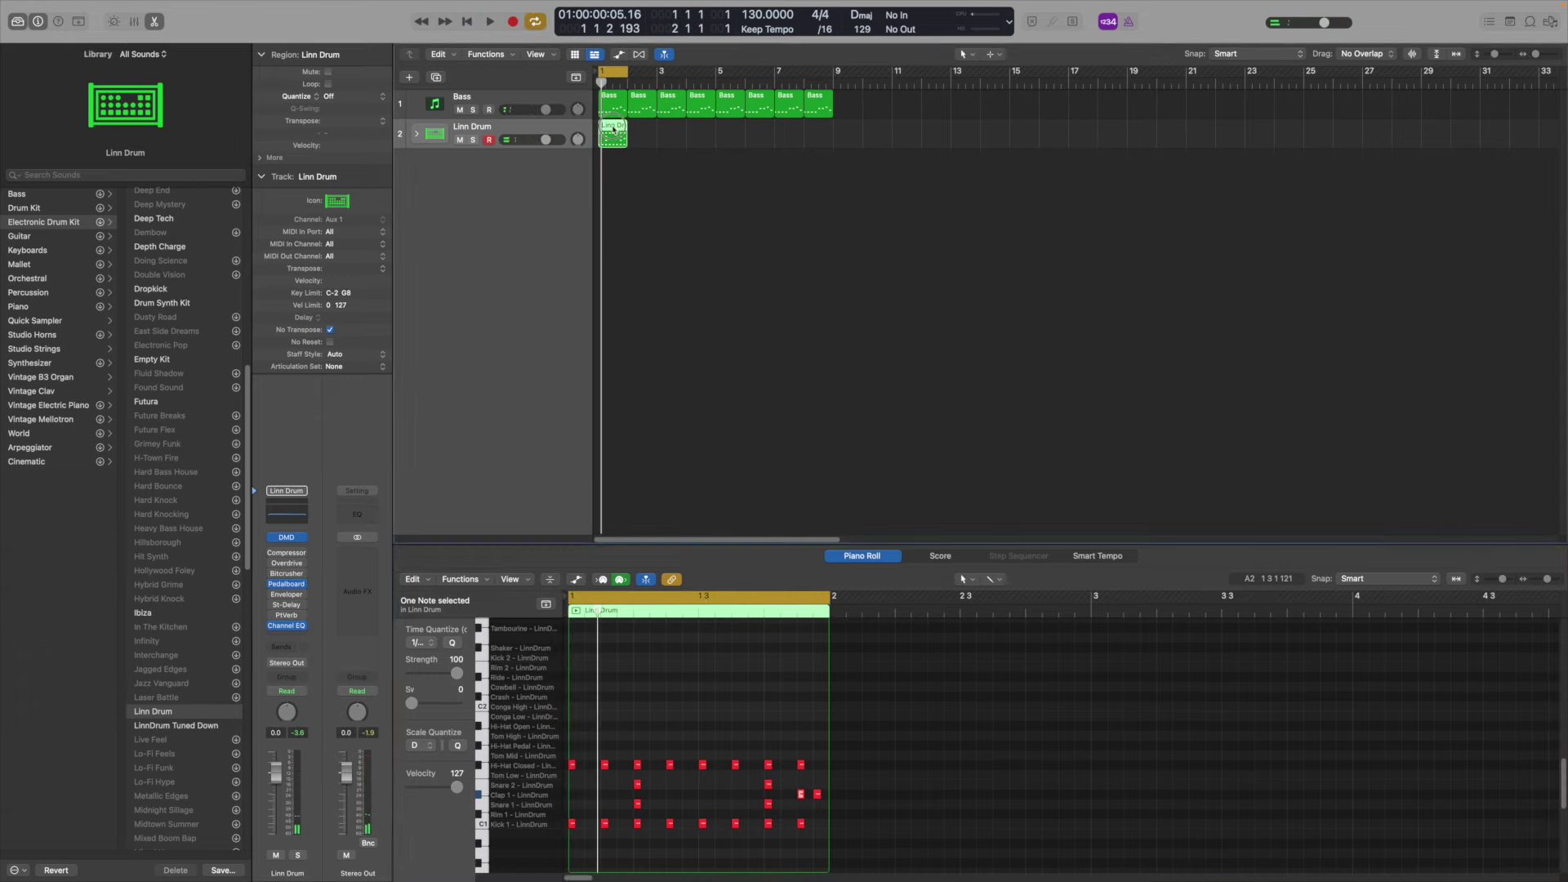
Duplicate the one-bar Linn Drum region to fill bars 1 to 8 and select all eight regions
drag(612, 131, 644, 130)
drag(644, 131, 672, 132)
drag(673, 132, 733, 133)
drag(733, 133, 792, 133)
drag(792, 133, 821, 134)
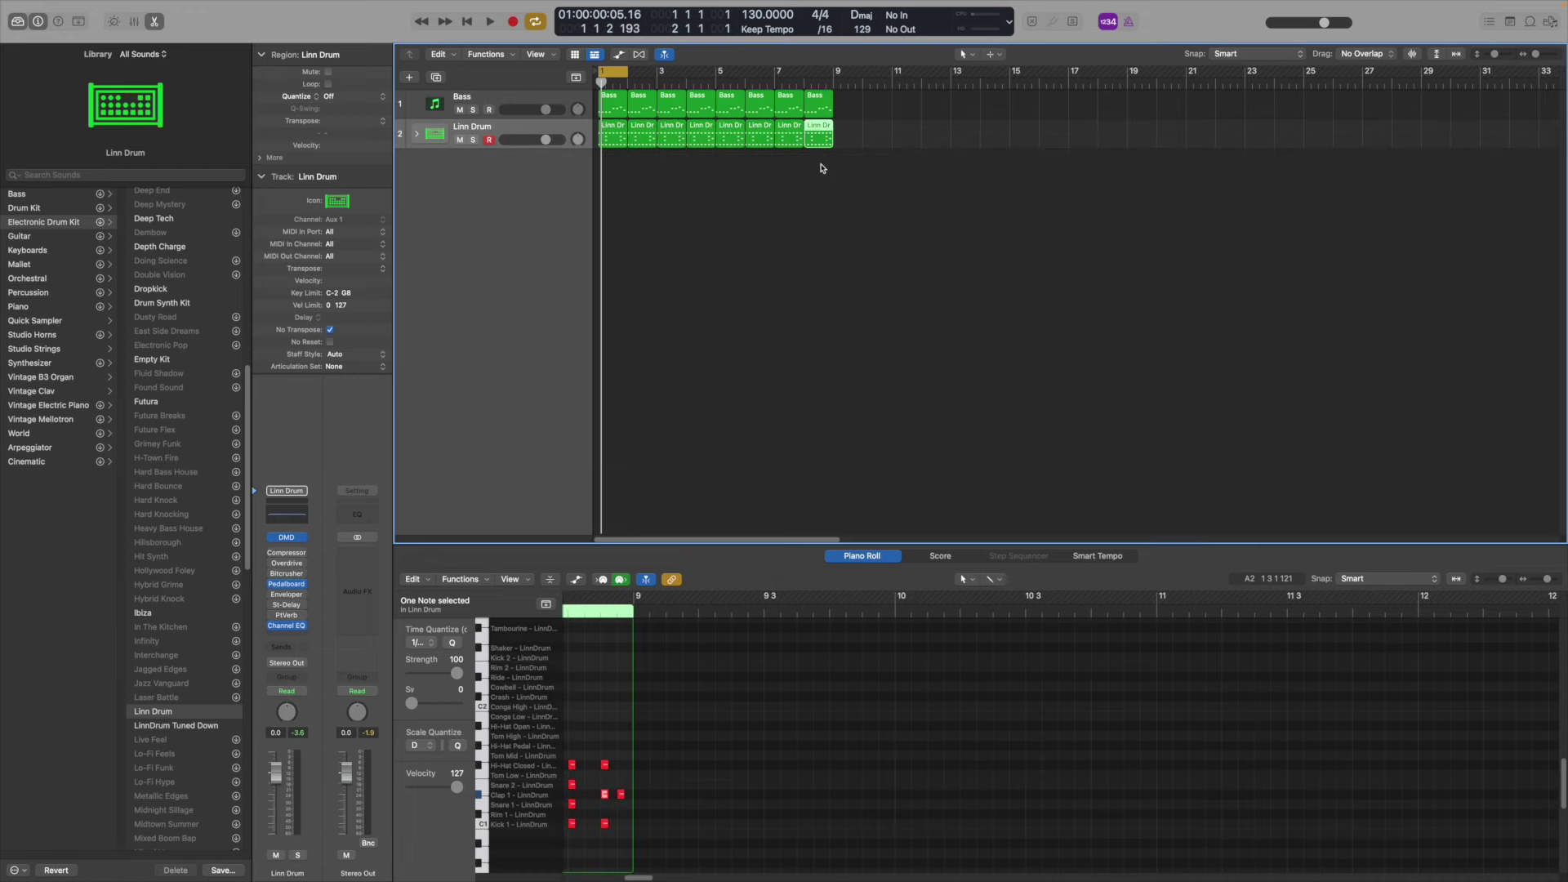
drag(847, 157, 612, 131)
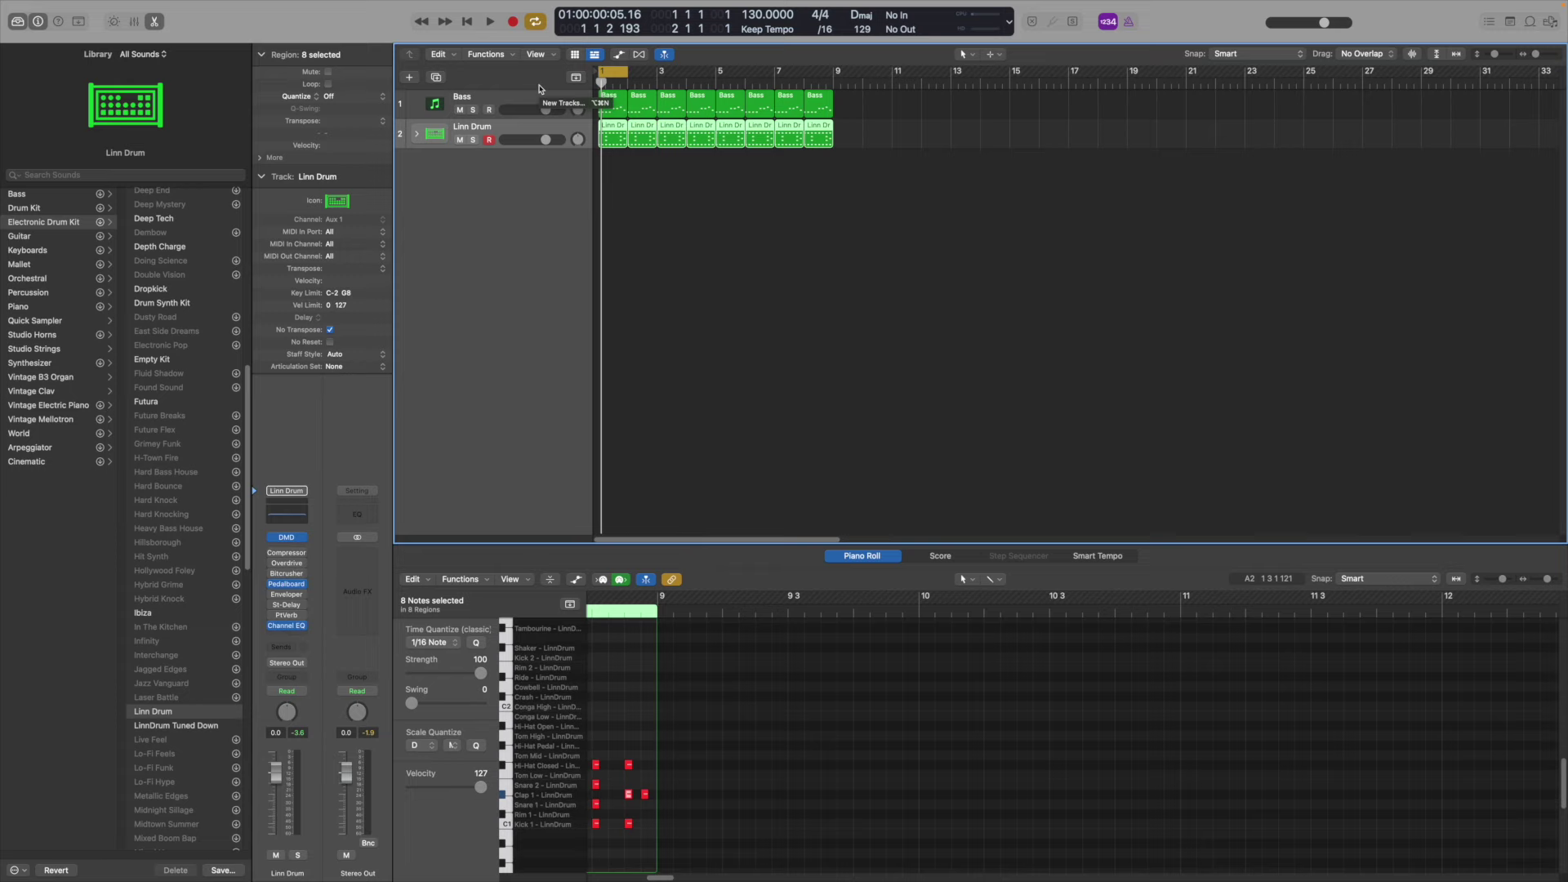
Delete the Clap 1 hits at the end of bars 1 and 3 in the Linn Drum part, then play with cycling off
click(595, 81)
drag(816, 786, 848, 799)
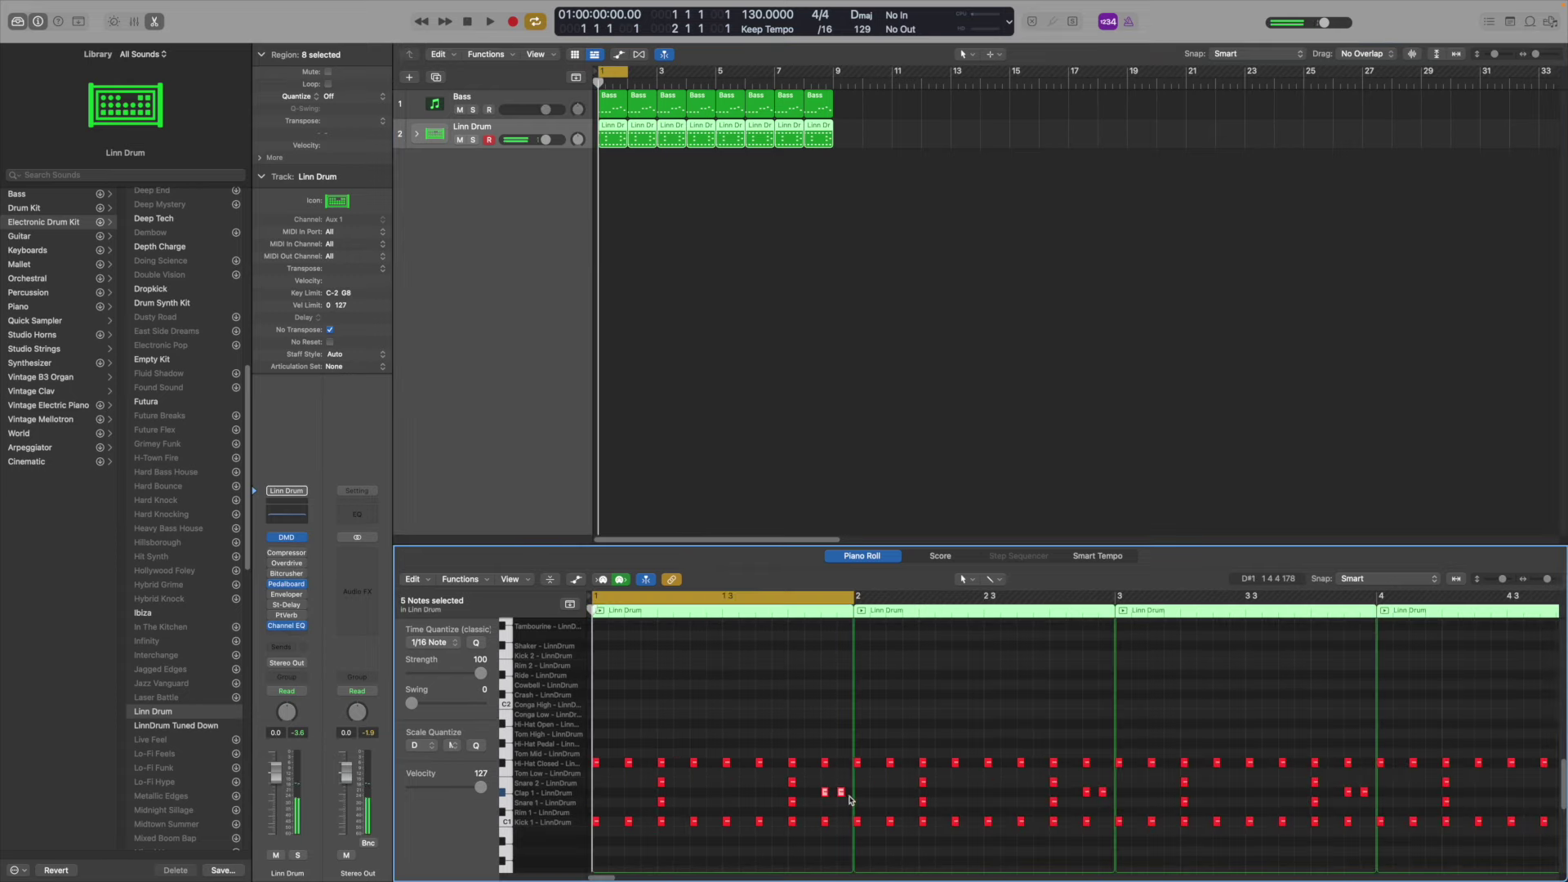
key(Delete)
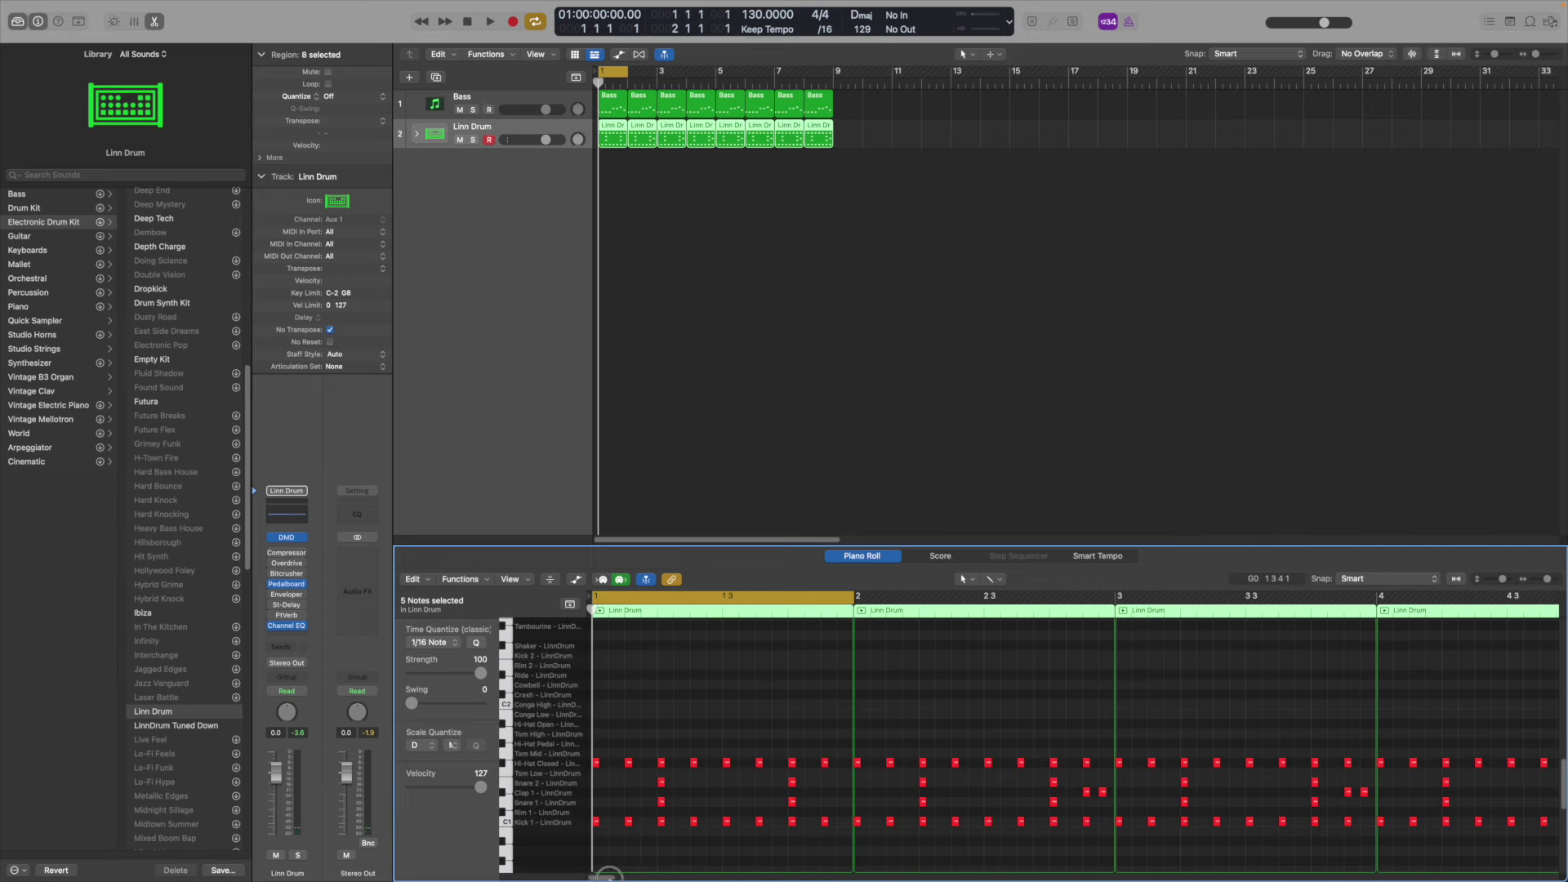
drag(614, 877, 618, 875)
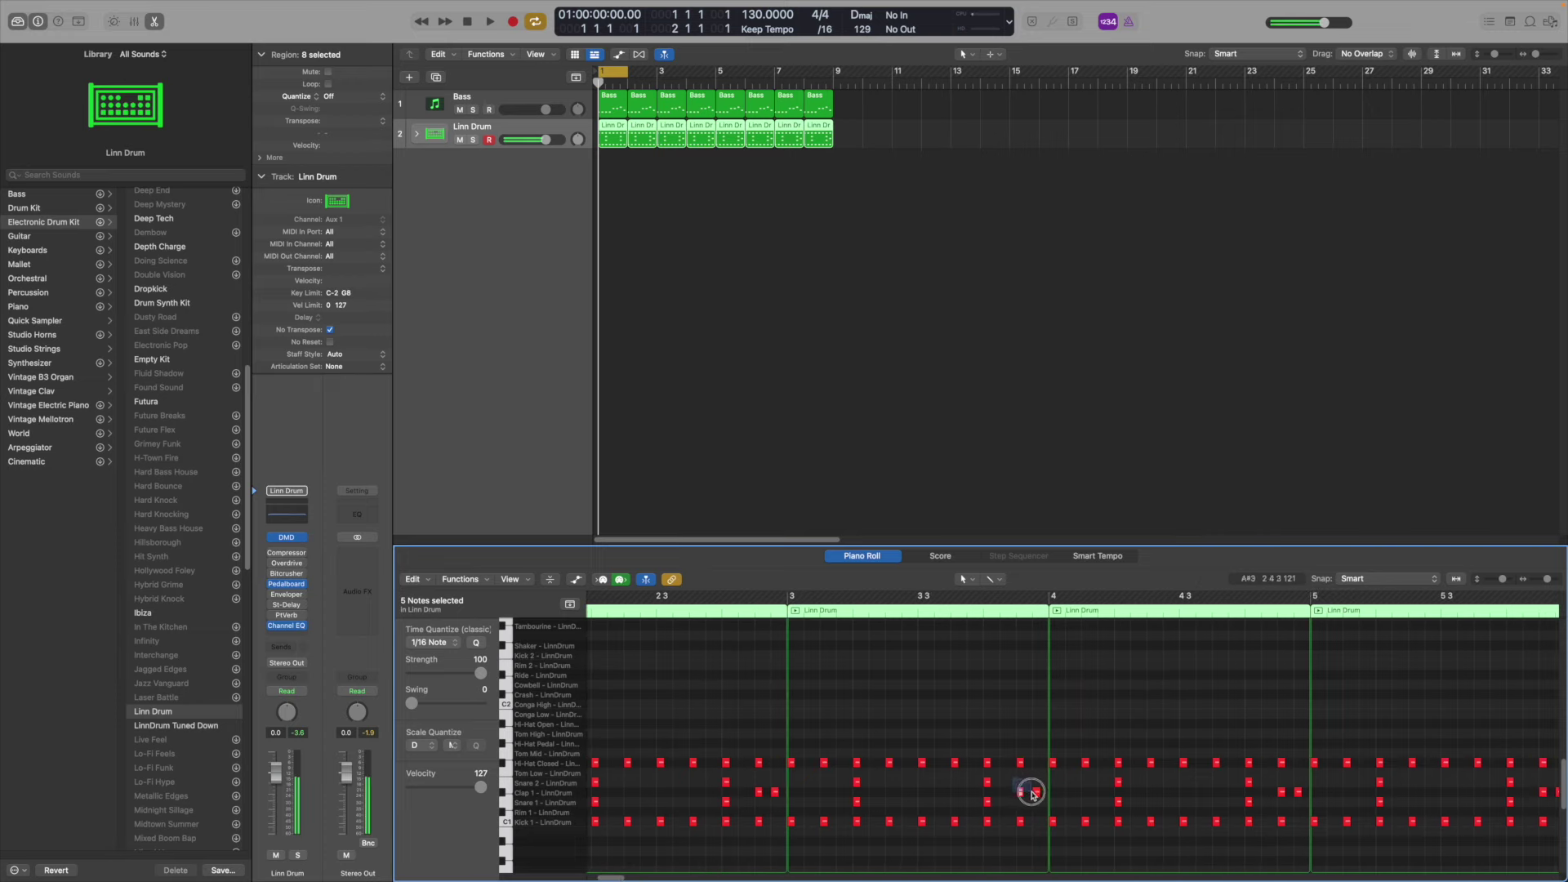
scroll(1032, 787, right, 5)
click(535, 21)
click(490, 22)
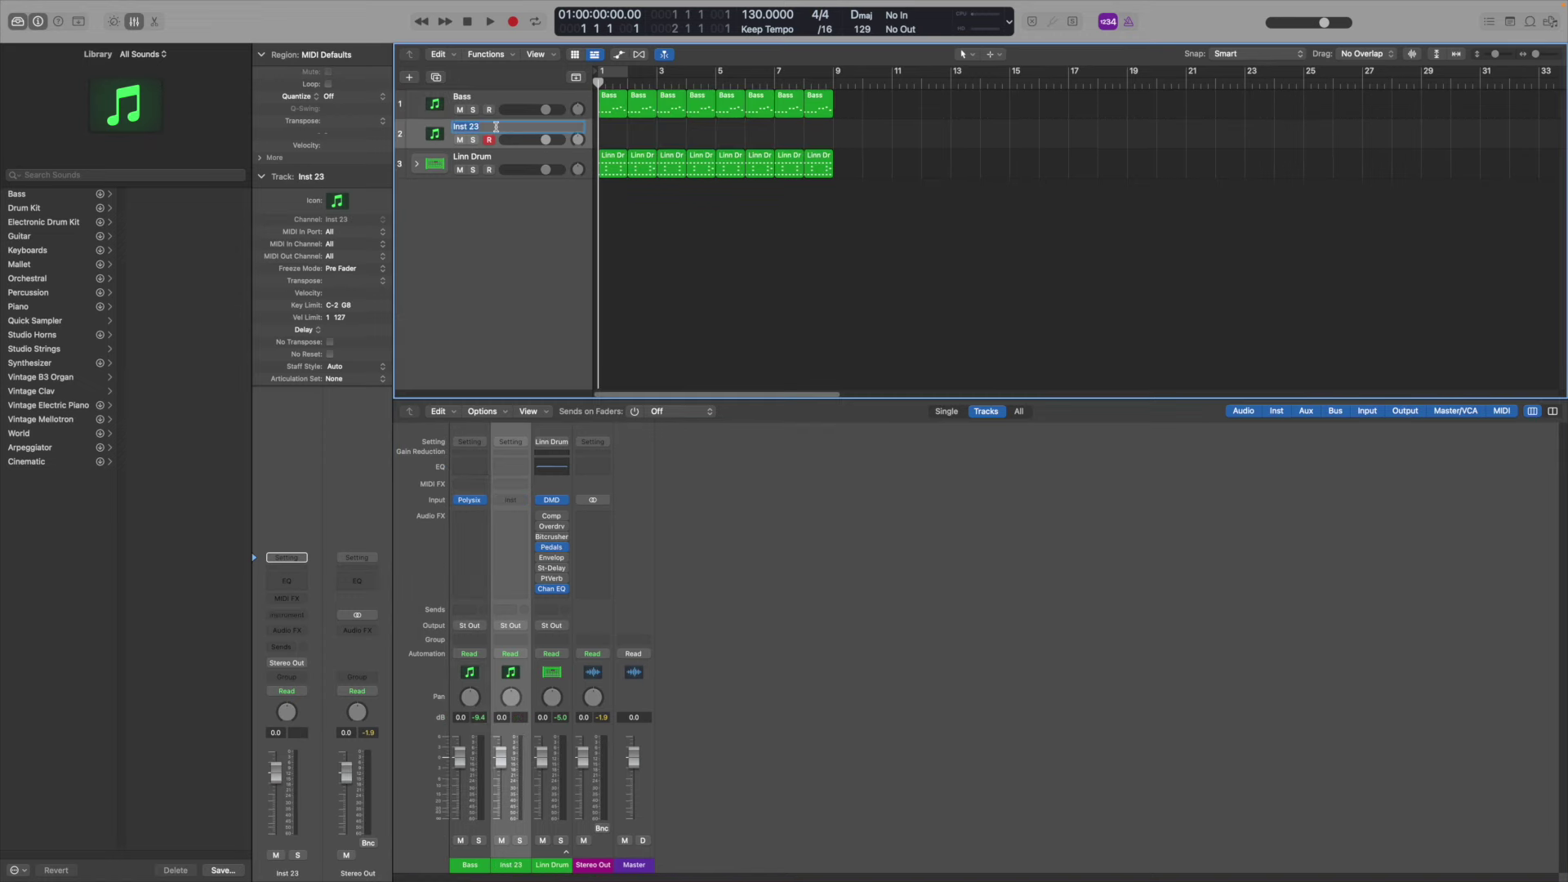
Name the new instrument track Pad and load the TAL-NoiseMaker instrument on it
text(P)
text(ad)
key(Return)
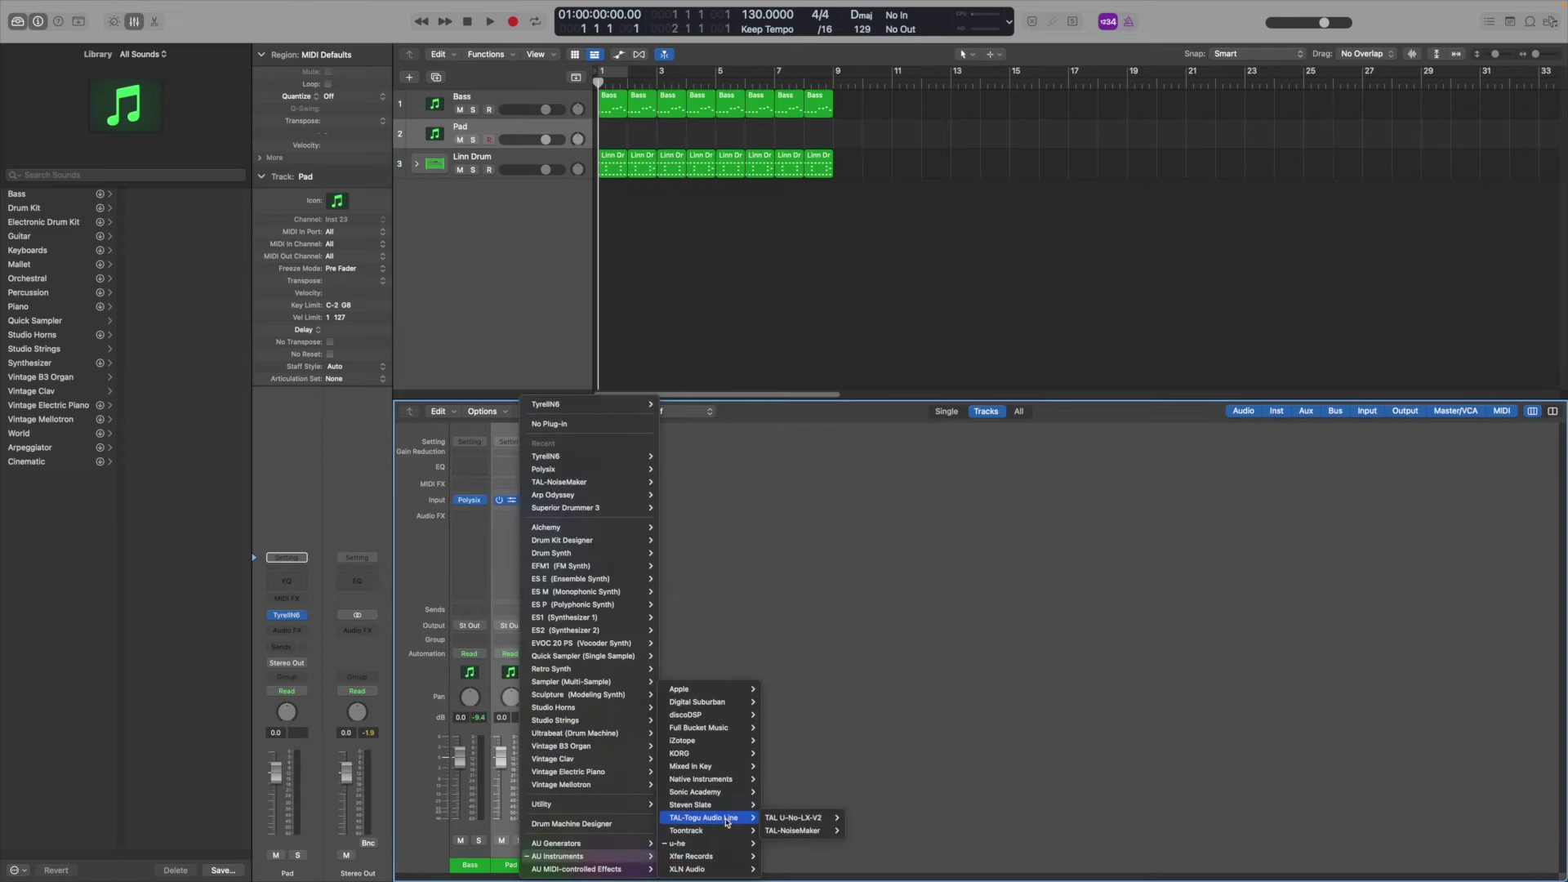
mouse_move(796, 830)
click(861, 831)
Load the factory pad preset PD Dream of '86 TUC in TAL-NoiseMaker and close the synth
click(575, 217)
mouse_move(636, 265)
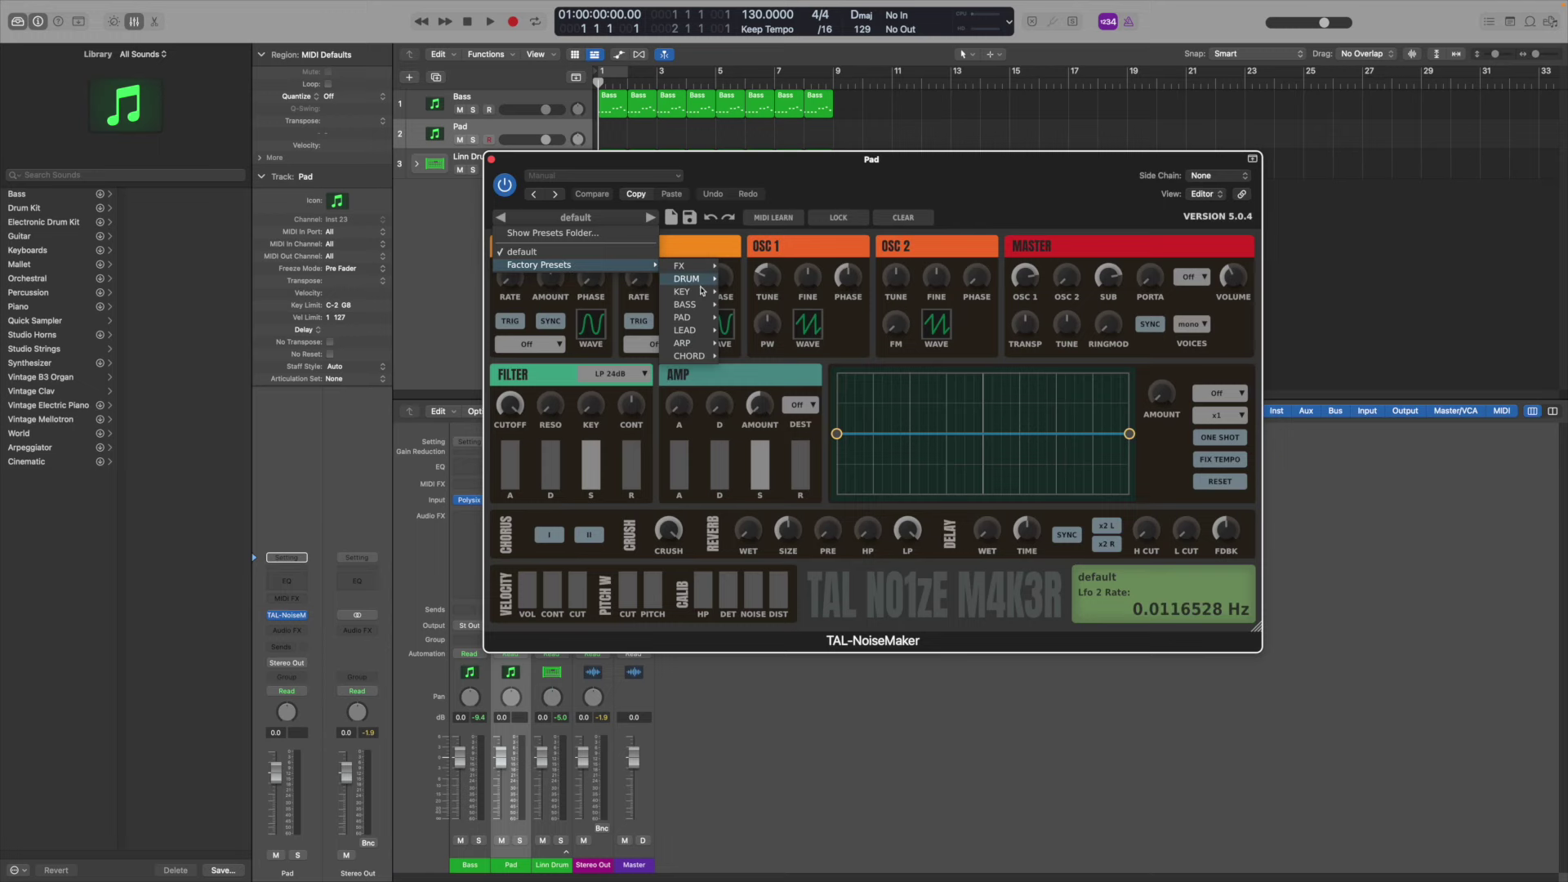
mouse_move(698, 318)
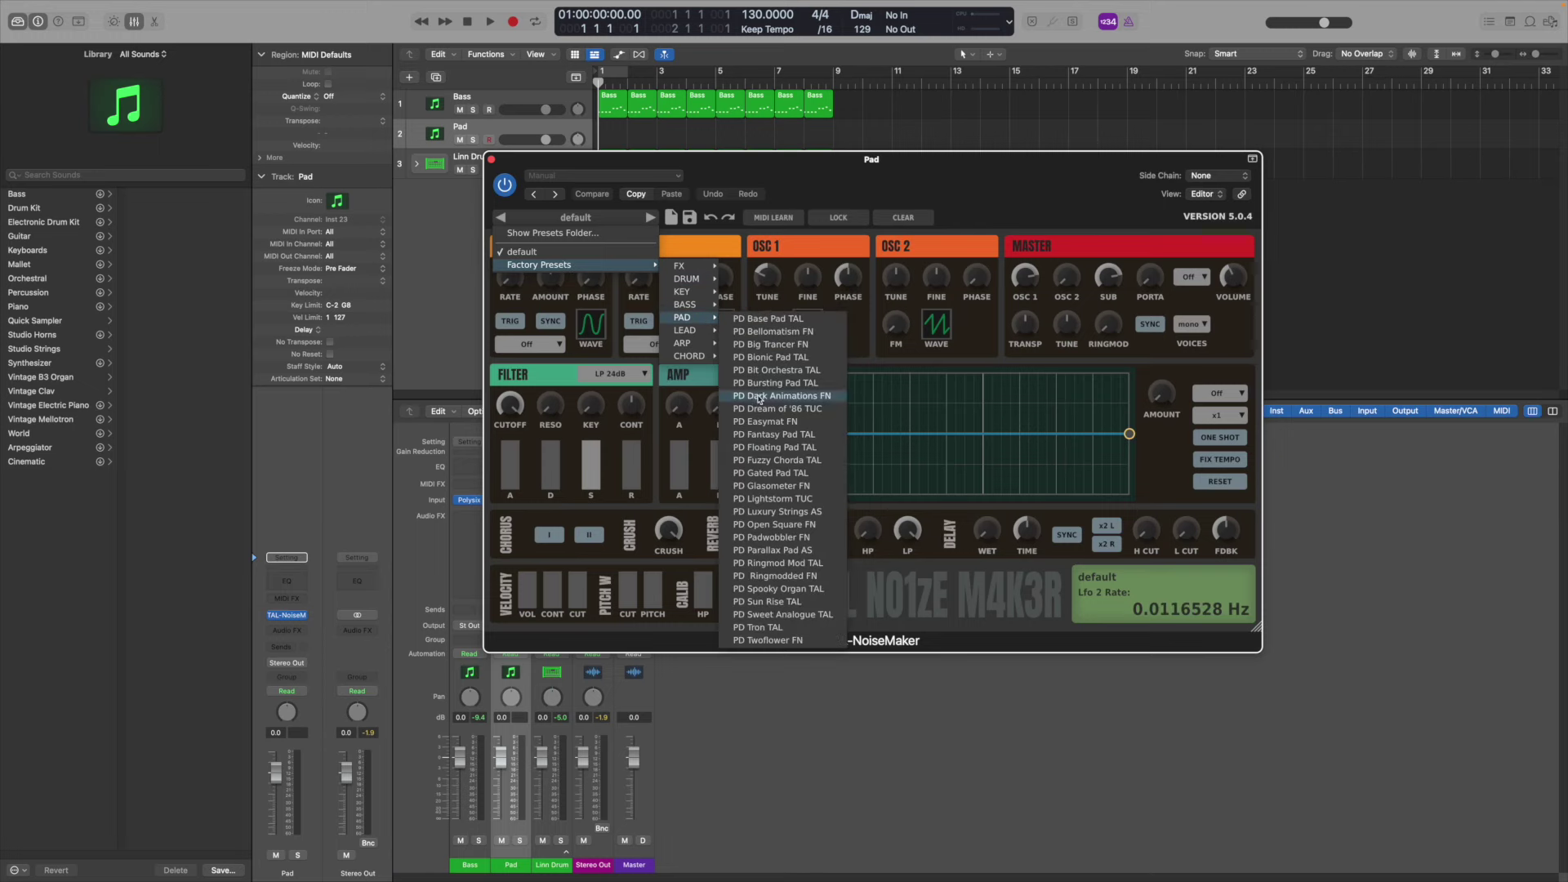
click(792, 408)
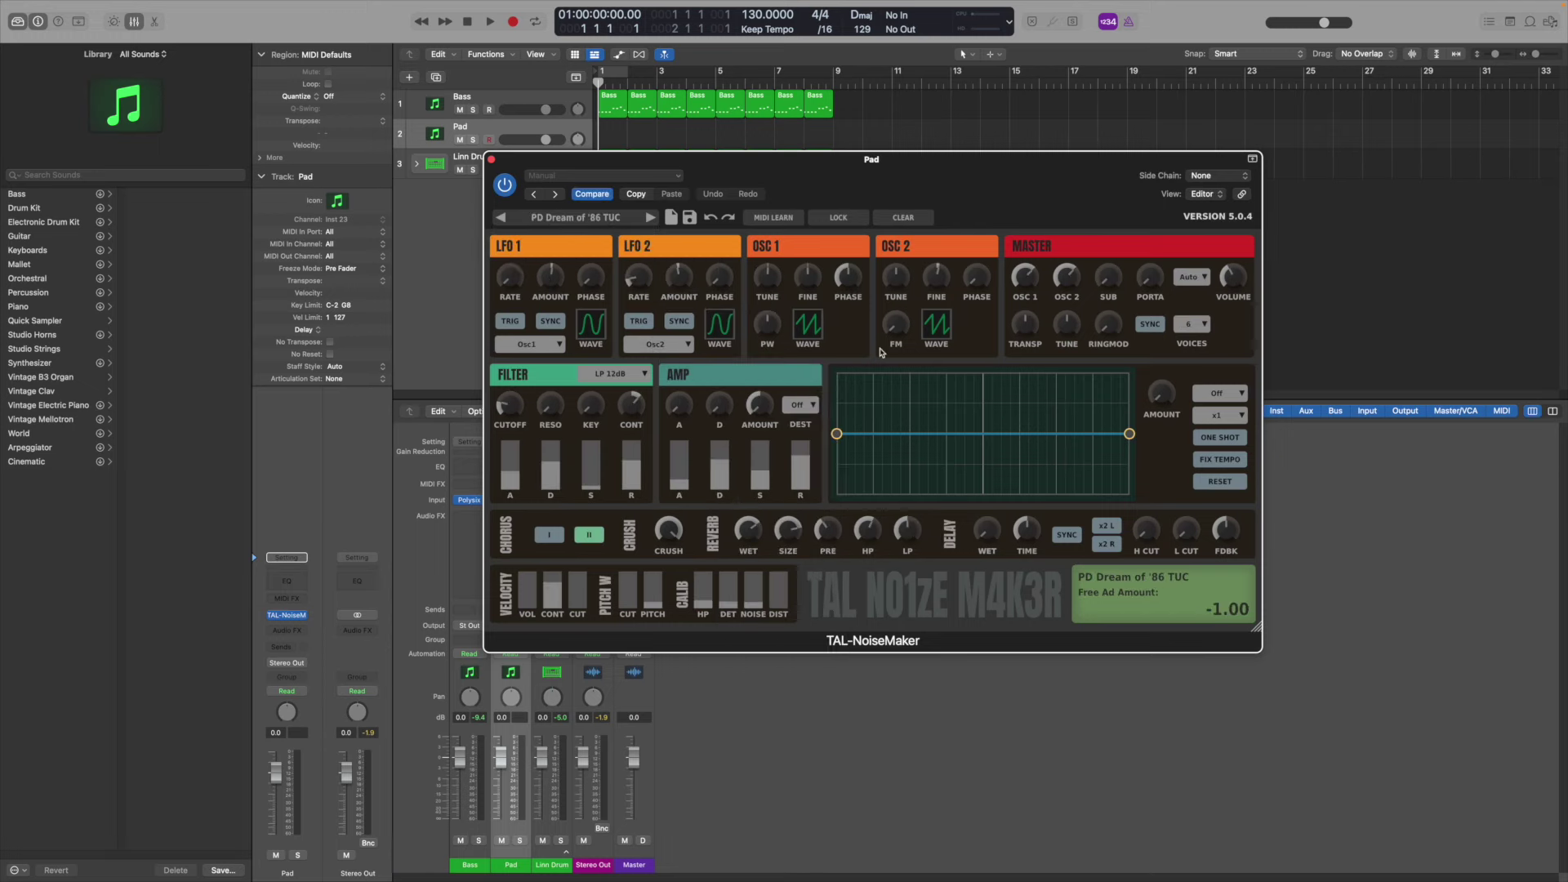
mouse_move(821, 277)
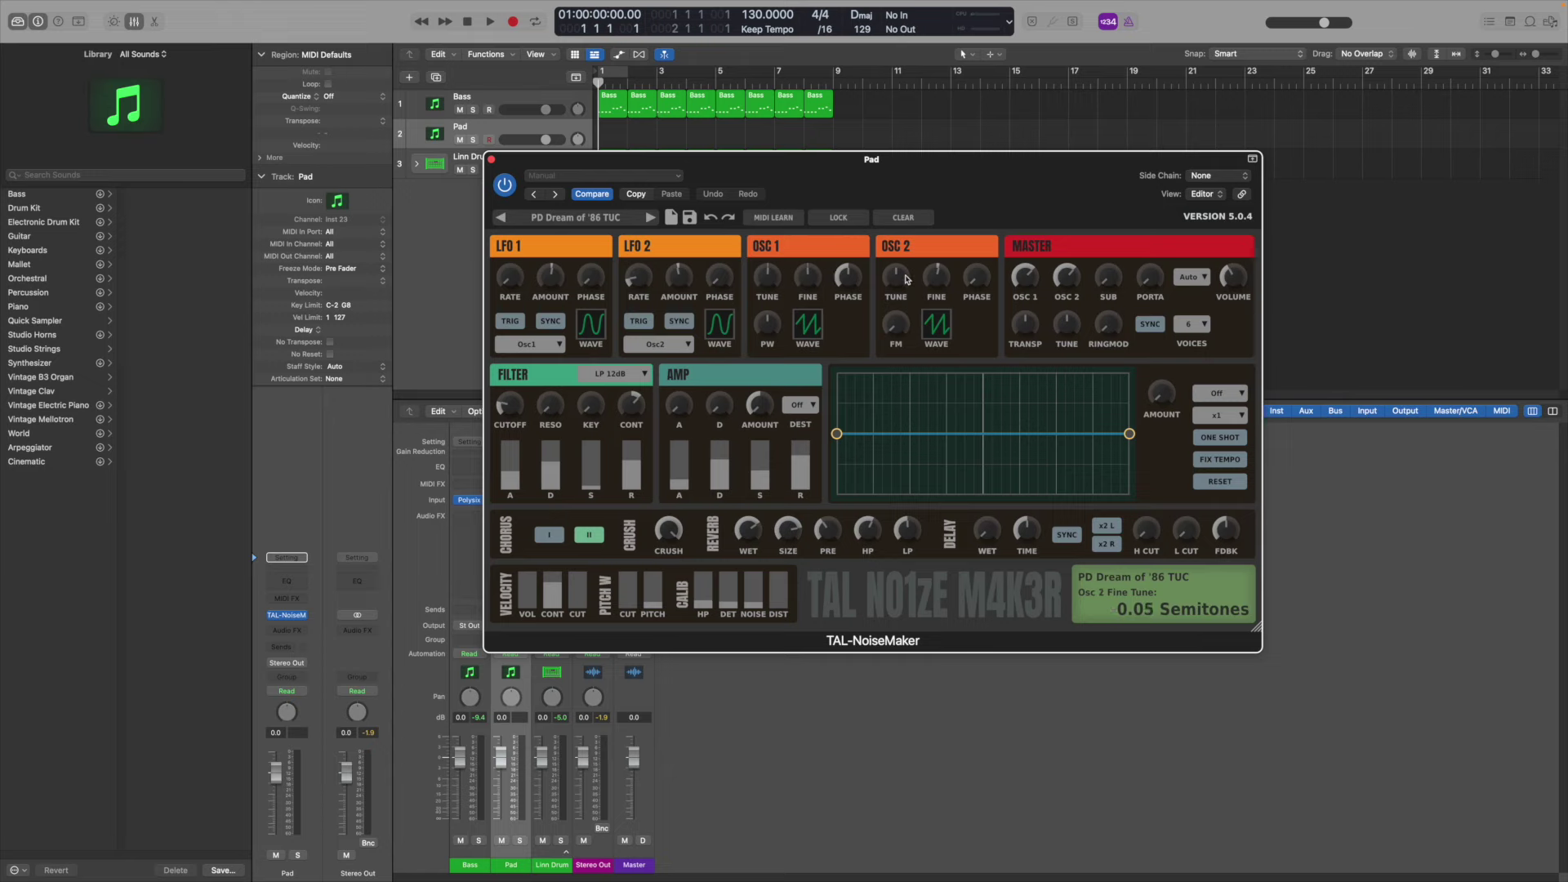
click(492, 159)
Copy the bar 1 Bass region onto the Pad track and raise its notes so the line starts on D3
click(621, 106)
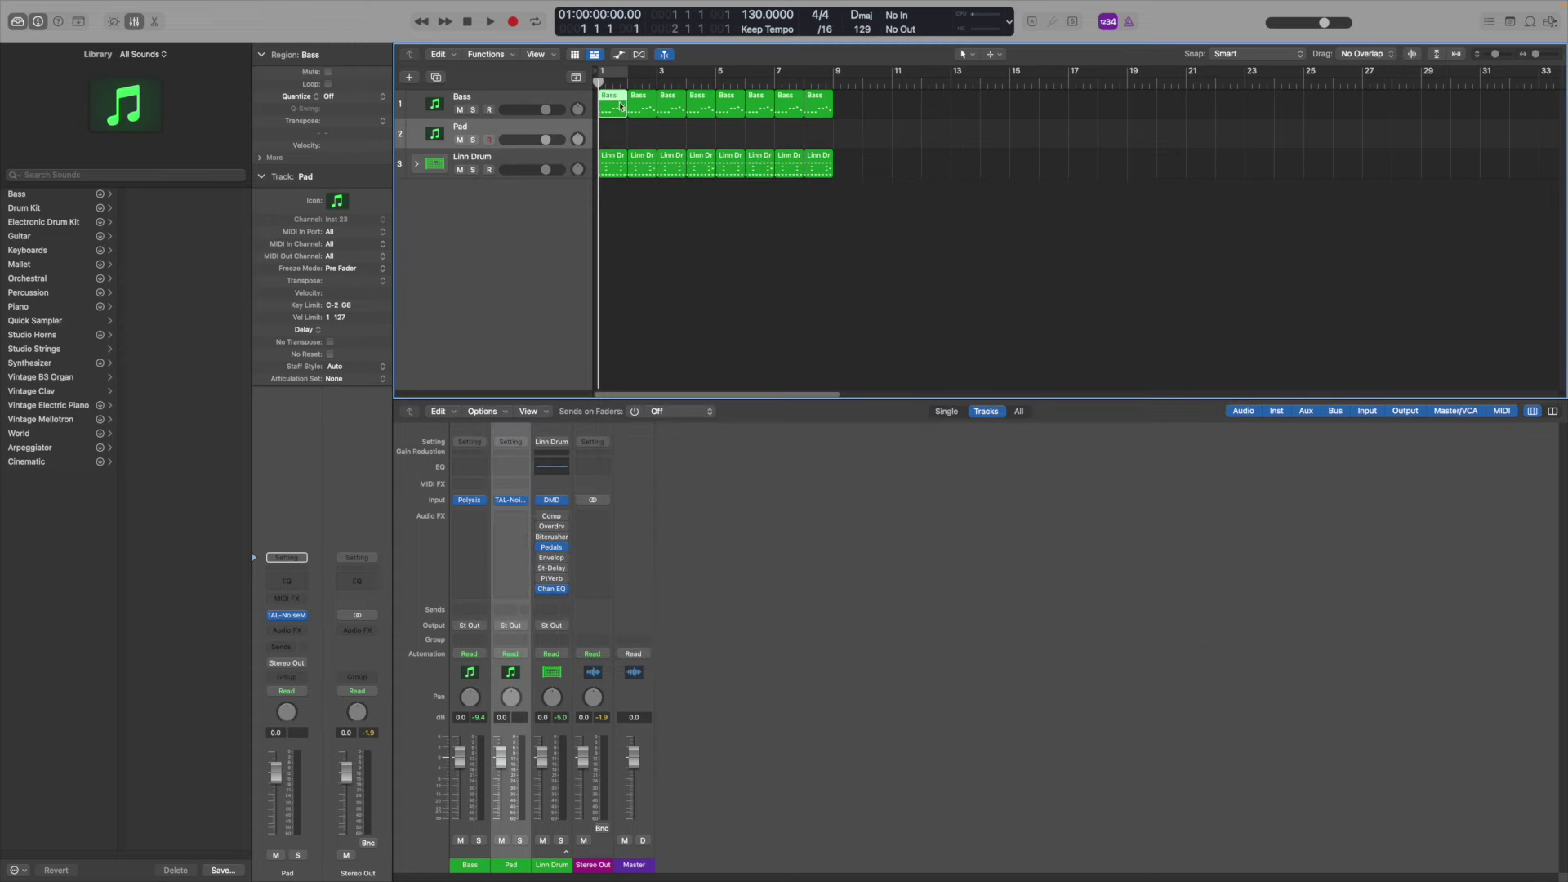
drag(618, 100, 590, 119)
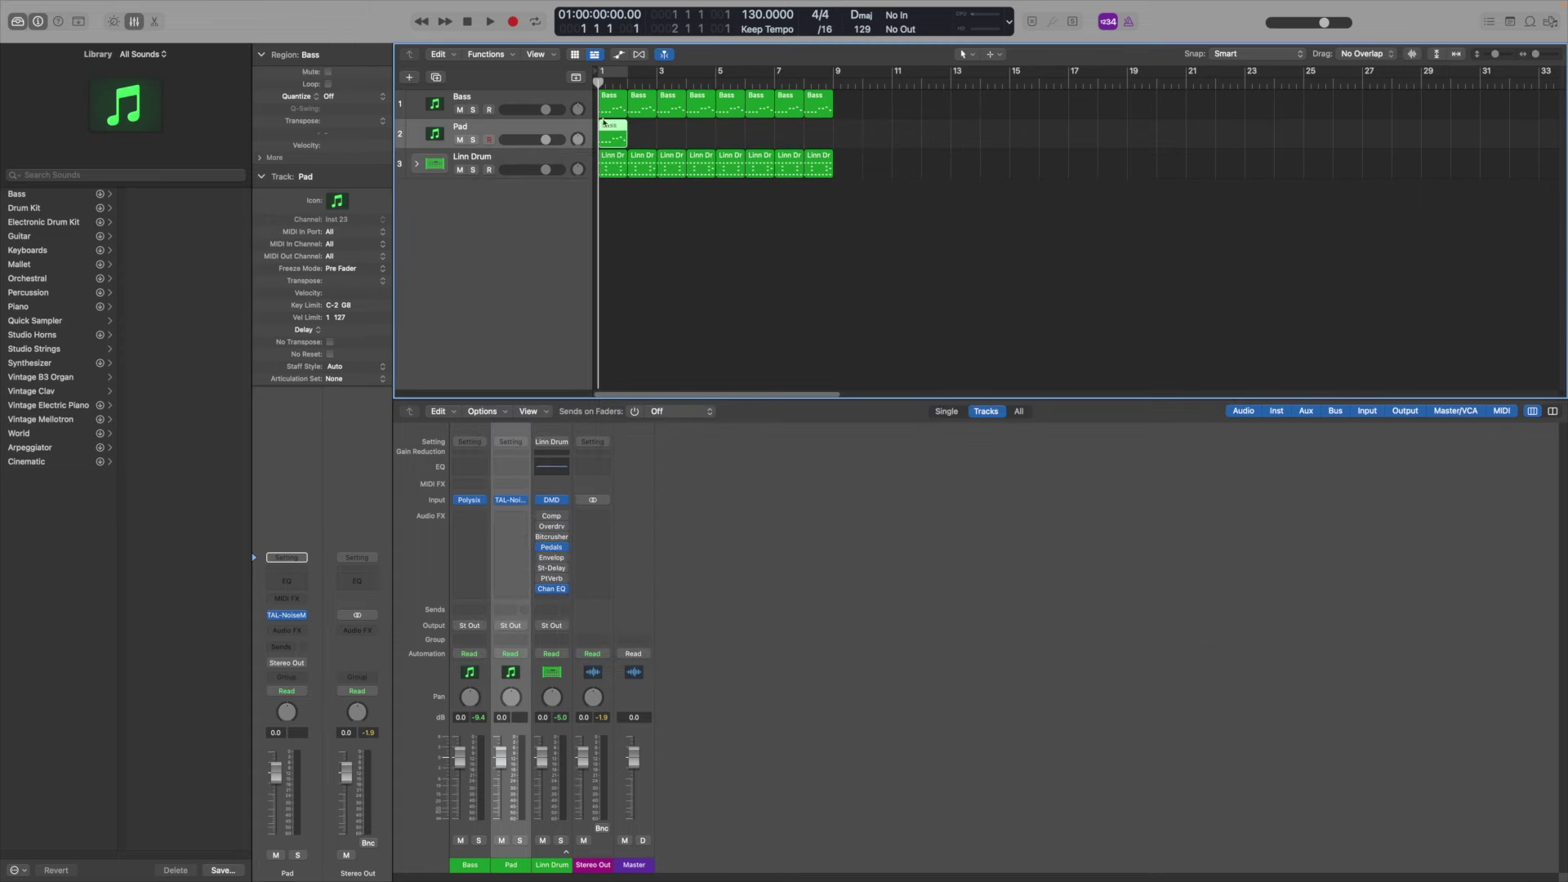
double_click(604, 122)
drag(602, 789, 605, 616)
scroll(615, 653, up, 5)
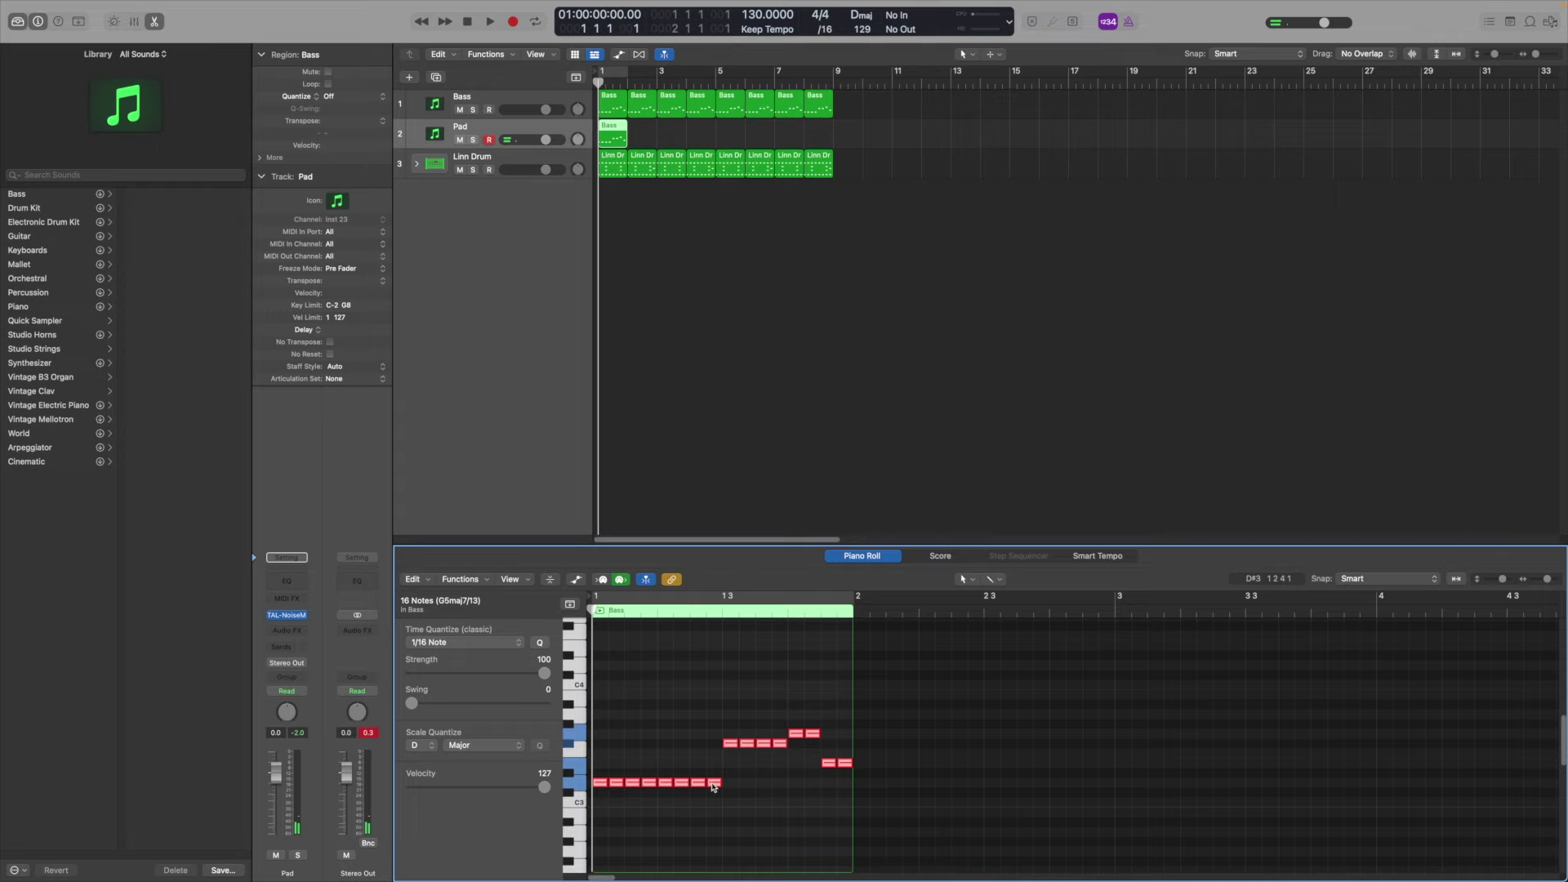
Stack copied notes above the bass line in the Pad region to form three-note chords and scale-quantize them to D Major
click(724, 790)
drag(725, 800, 649, 714)
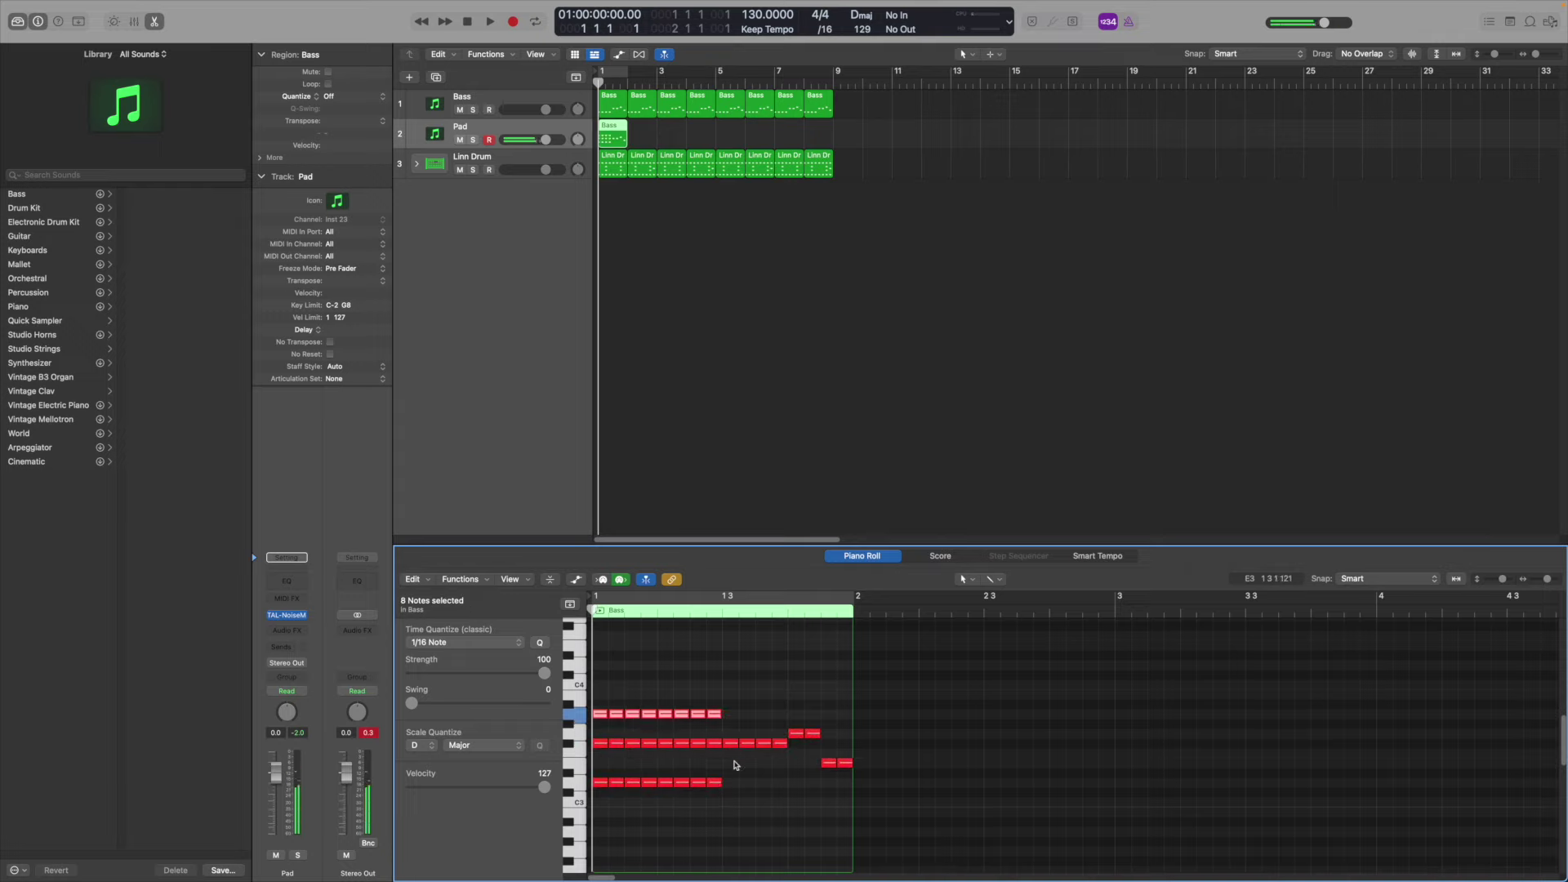
click(739, 761)
drag(724, 752, 780, 740)
drag(778, 743, 780, 684)
click(798, 749)
drag(817, 748, 796, 732)
drag(813, 733, 813, 691)
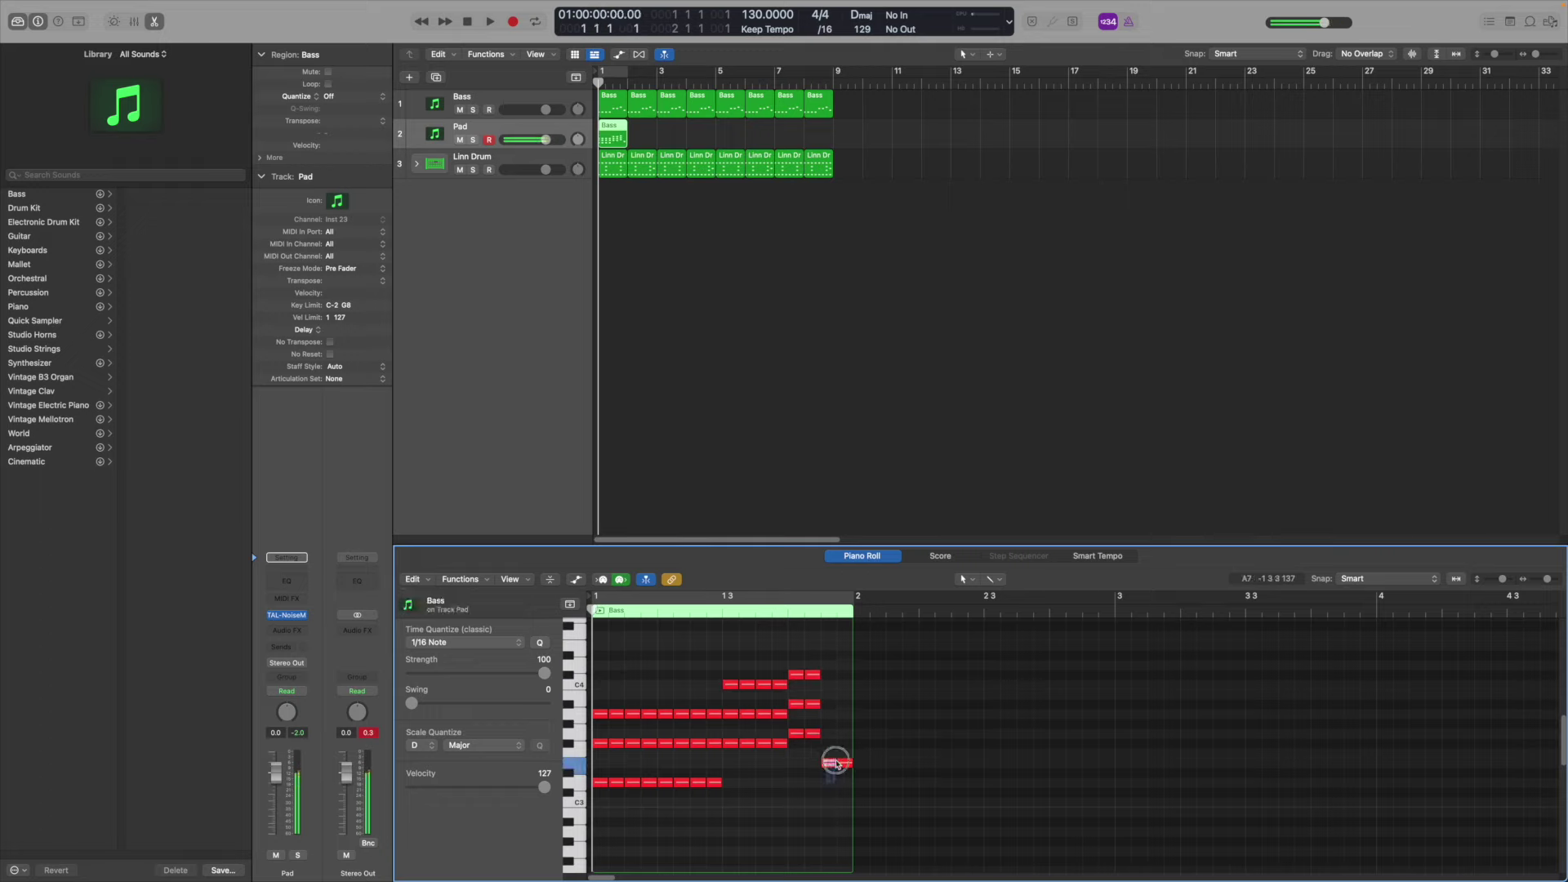
drag(836, 763, 840, 714)
click(494, 747)
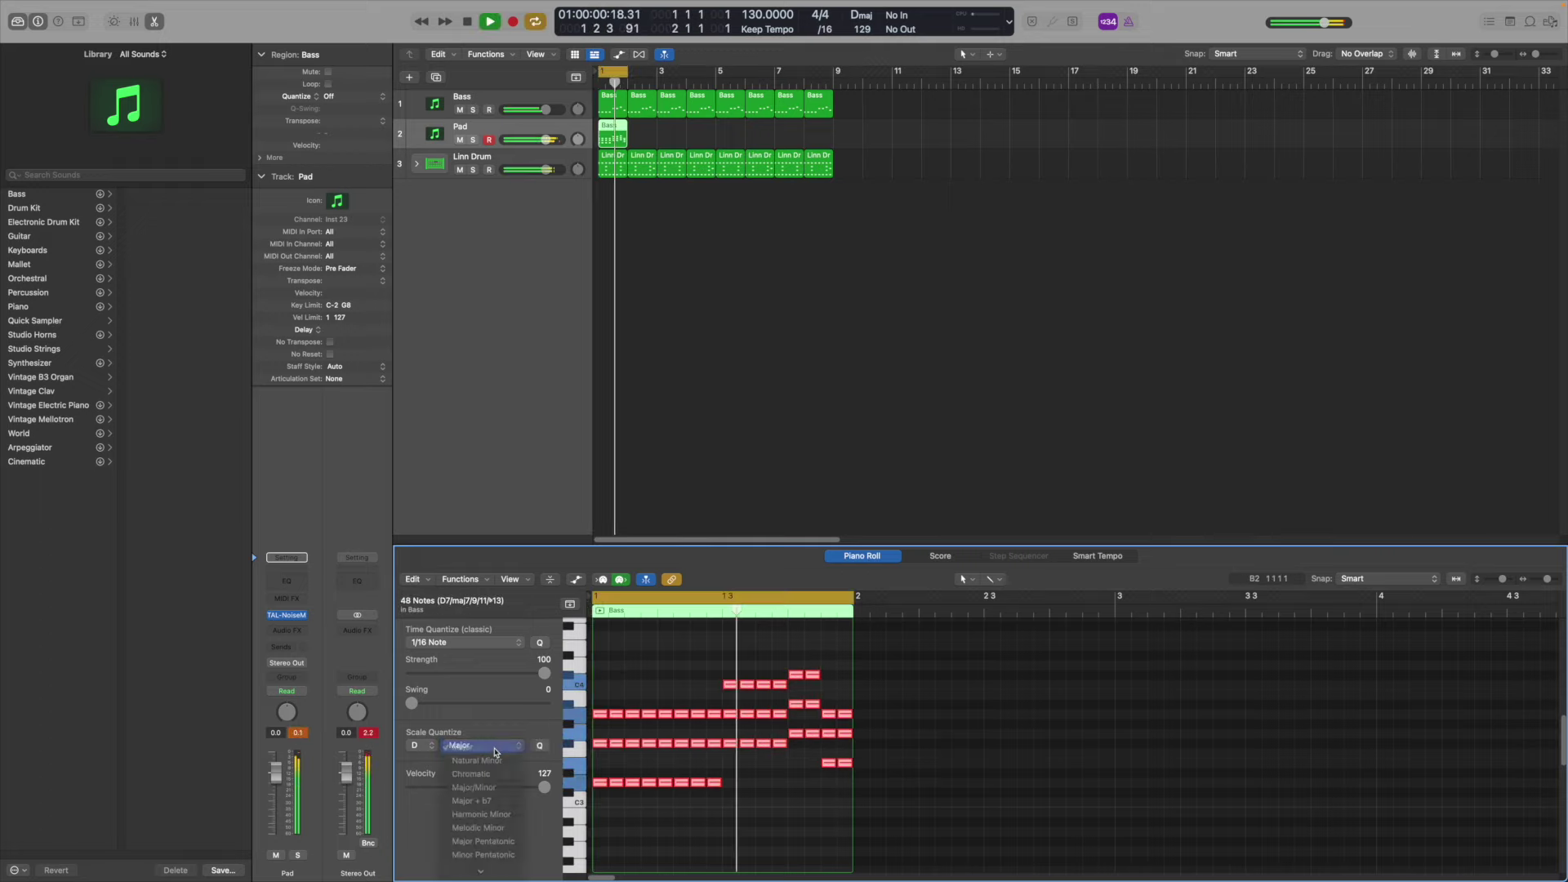
Reduce the Pad region to a one-beat D chord on beat 1 and a one-beat F#m chord on beat 4
mouse_move(609, 688)
mouse_down()
mouse_move(675, 798)
mouse_move(632, 715)
mouse_up()
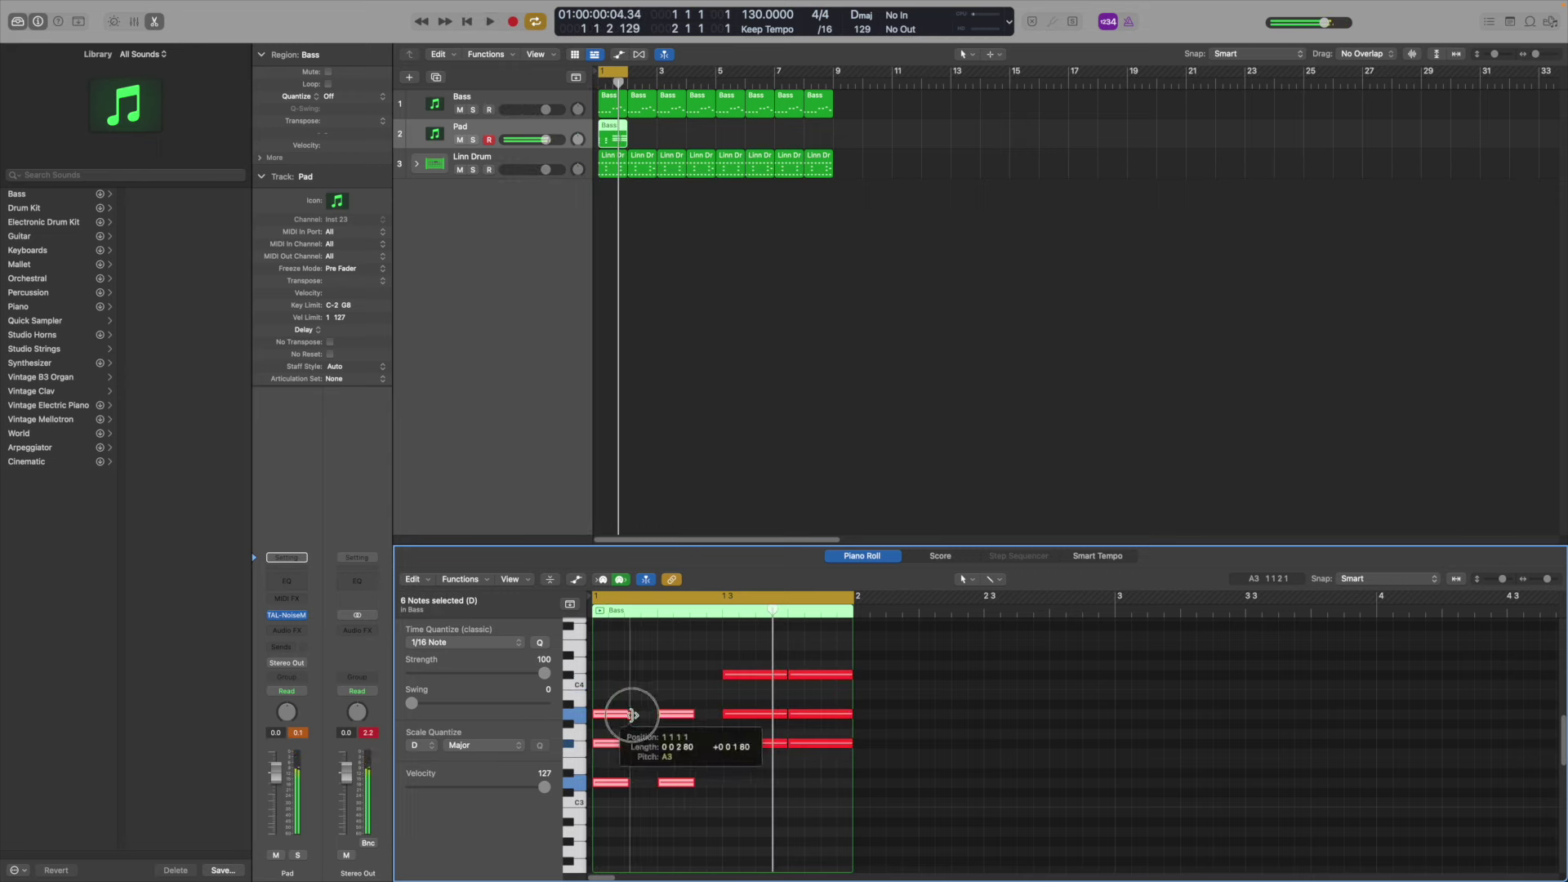
mouse_move(632, 715)
mouse_down()
mouse_move(657, 715)
mouse_move(703, 791)
mouse_move(666, 781)
mouse_up()
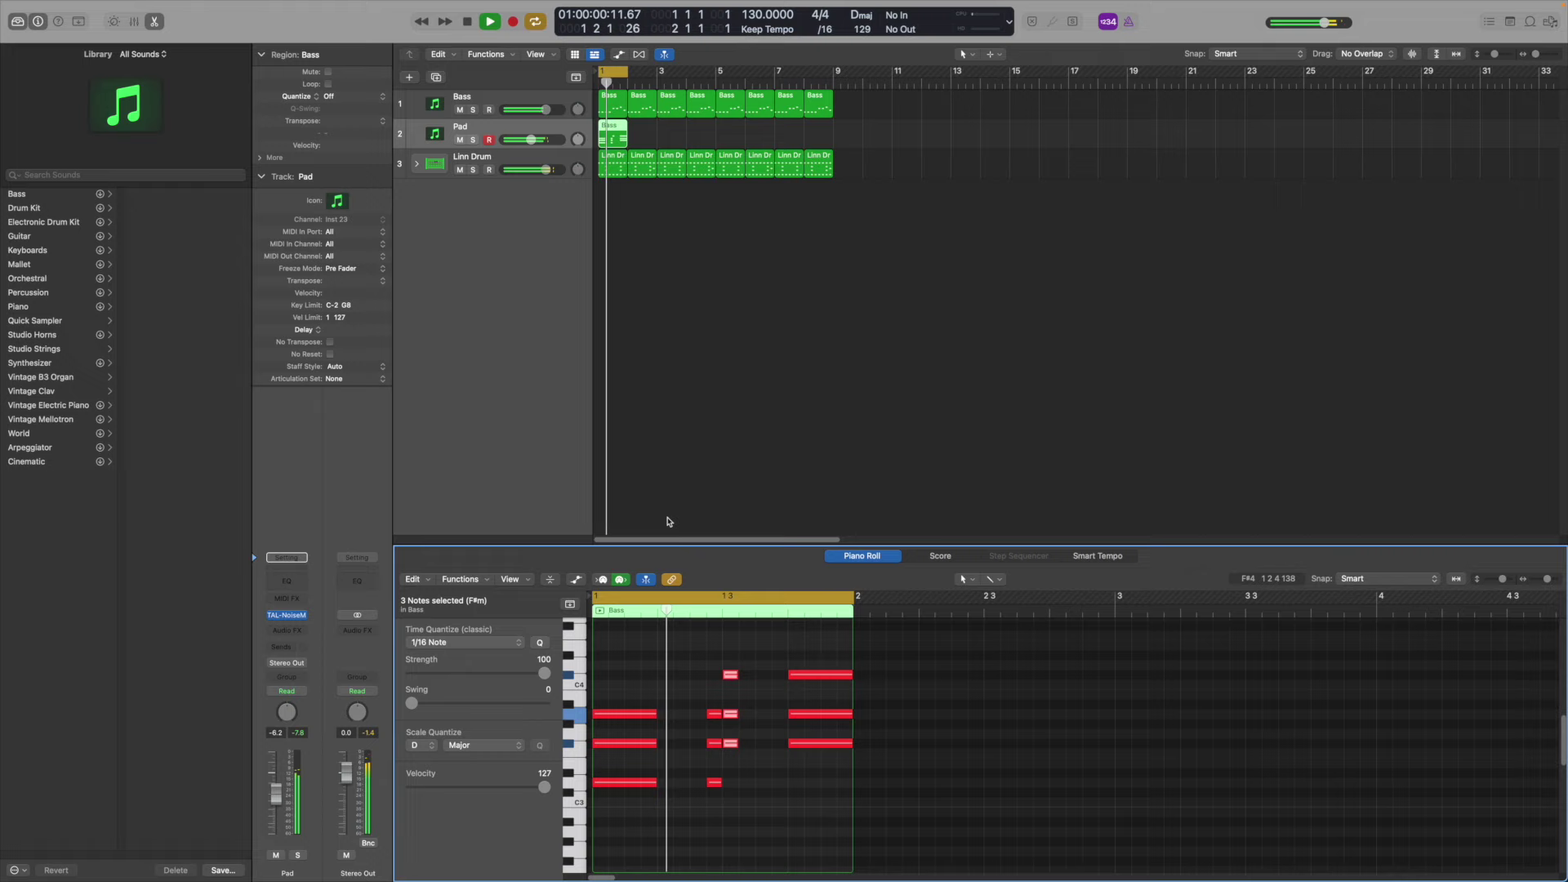
drag(690, 694, 721, 780)
key(BackSpace)
drag(675, 669, 759, 760)
key(BackSpace)
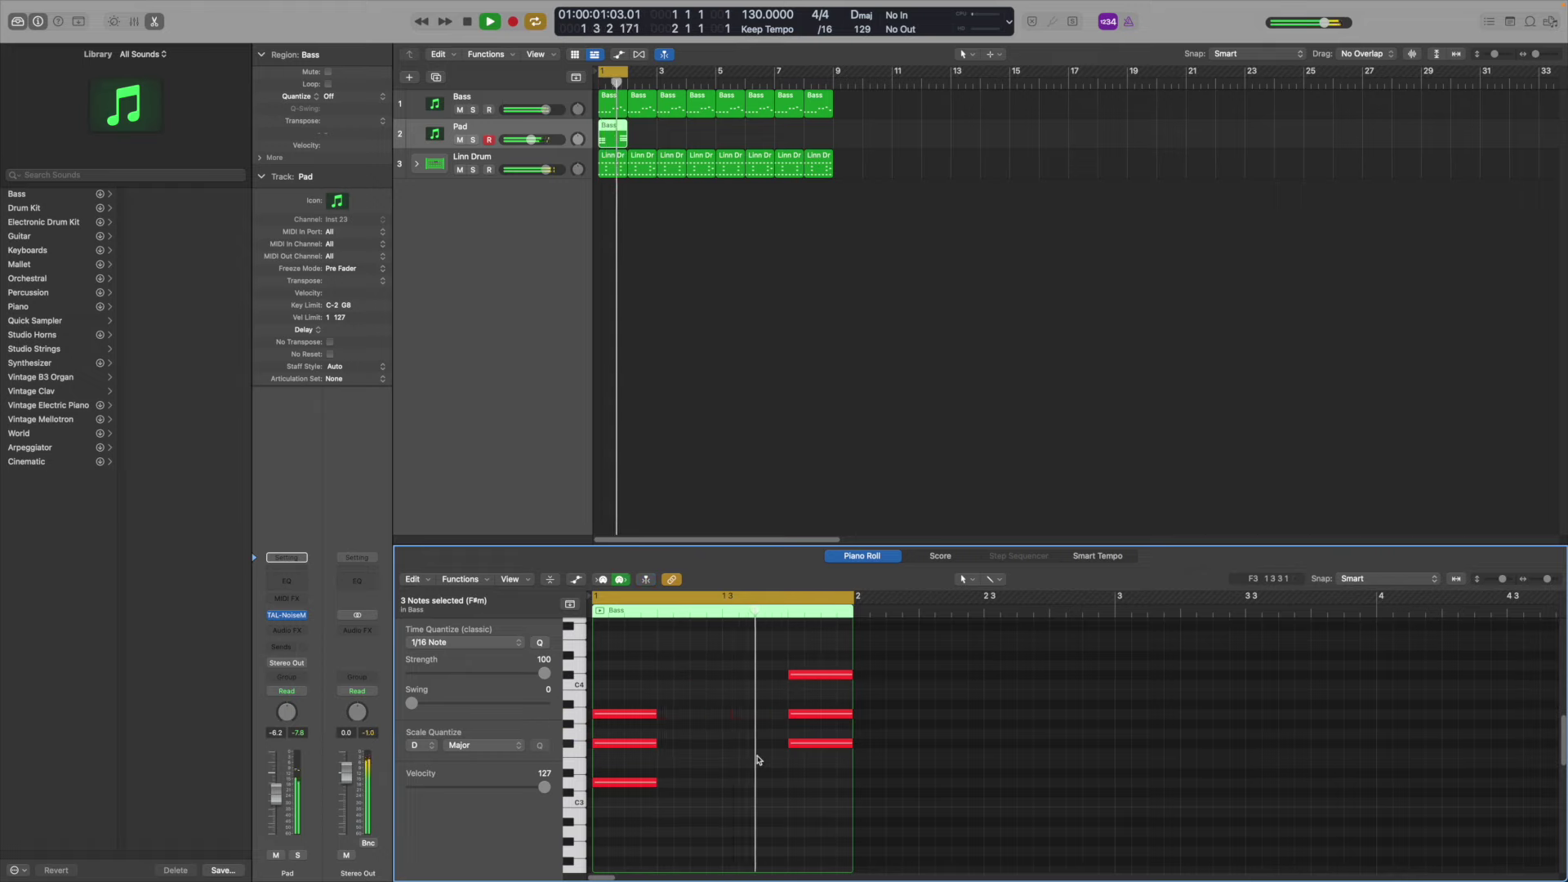
Duplicate the one-bar Pad region to fill bars 1 to 8 and play the arrangement from the start with cycling off
click(467, 21)
click(535, 21)
drag(645, 133, 677, 133)
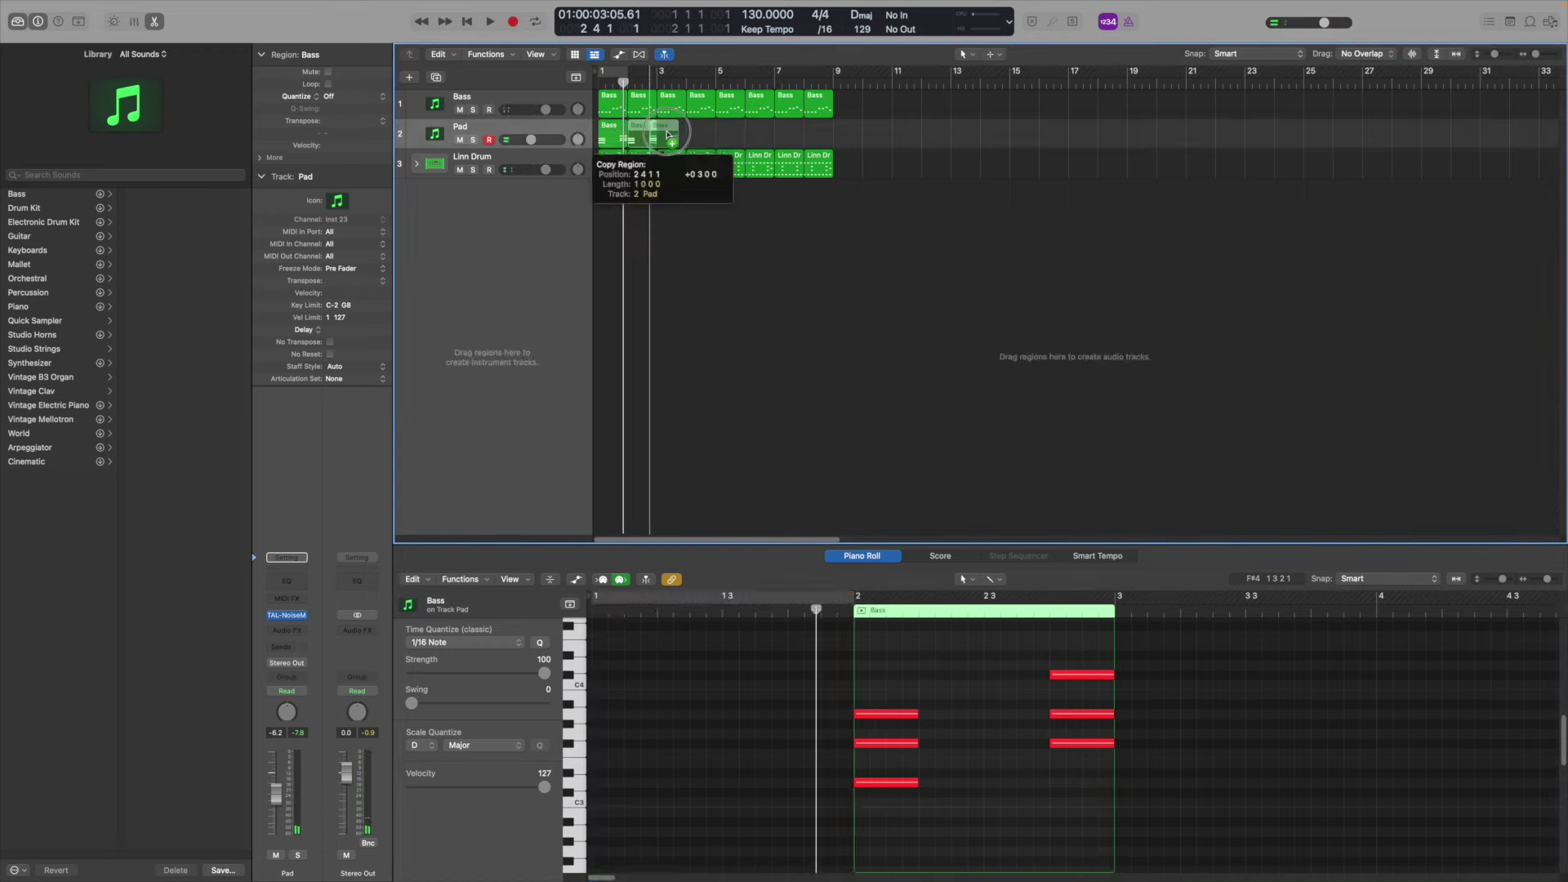
drag(676, 134, 735, 133)
drag(735, 133, 793, 134)
drag(794, 133, 823, 133)
key(Return)
click(492, 22)
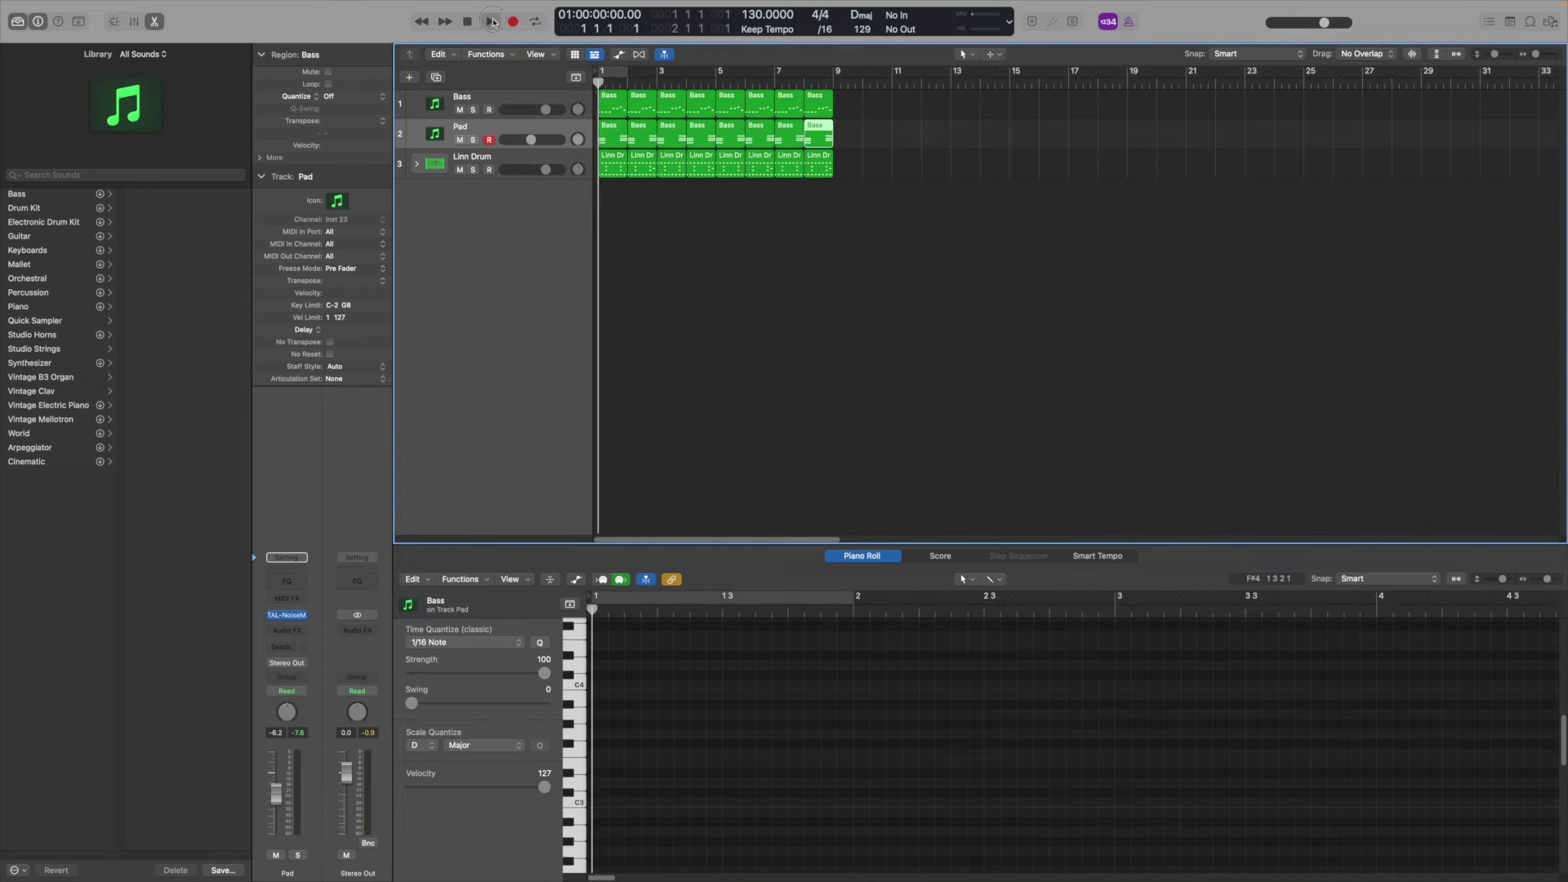
click(492, 22)
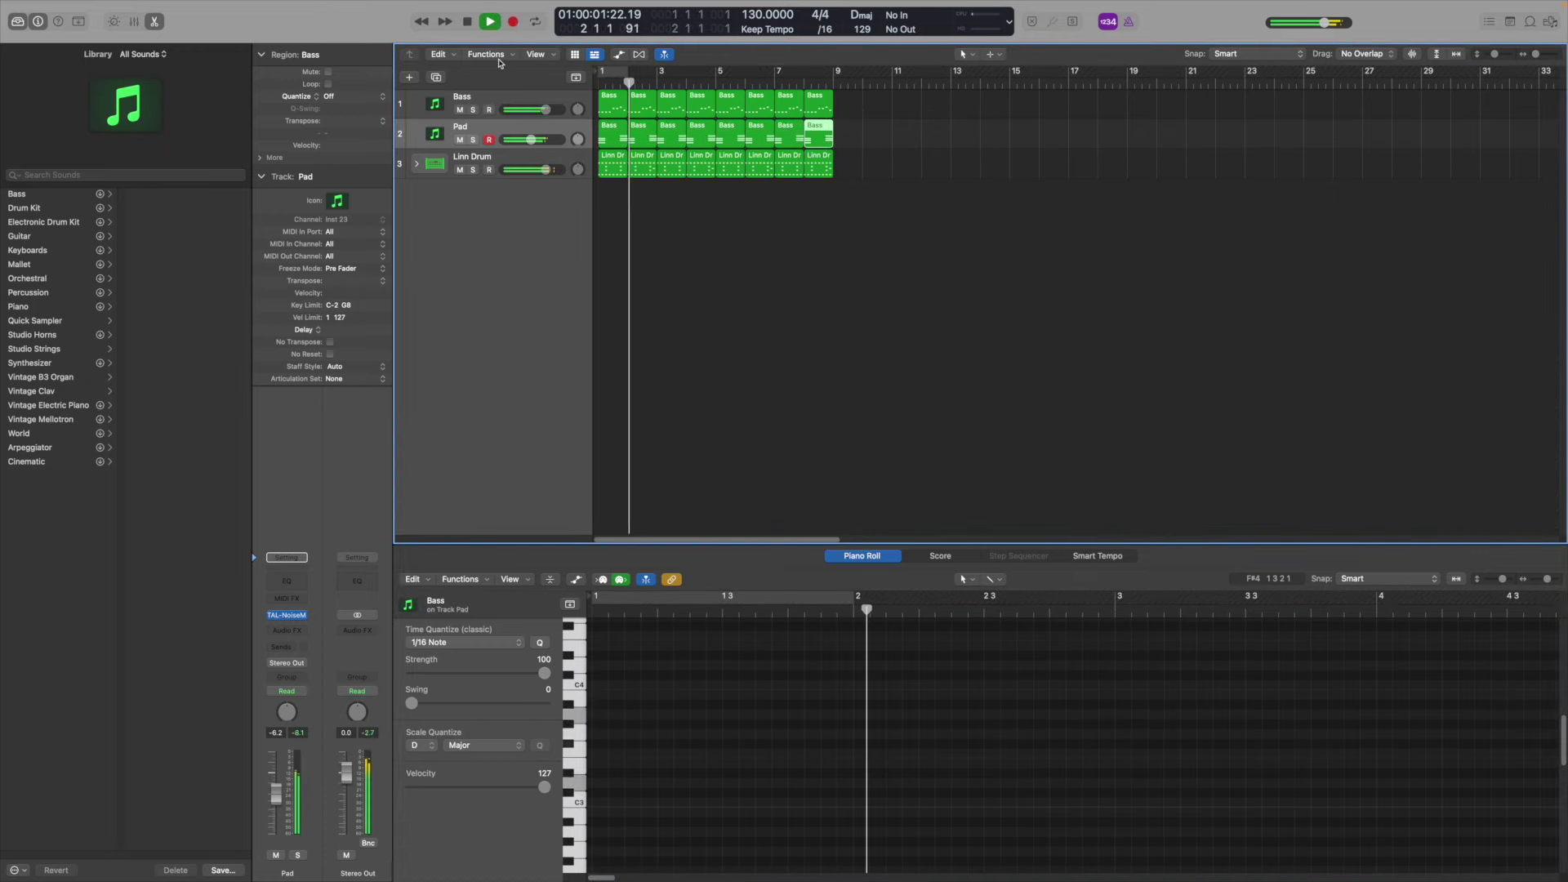
Load the KORG M1 on the new instrument track, copy the eight Pad regions onto it and play them
key(space)
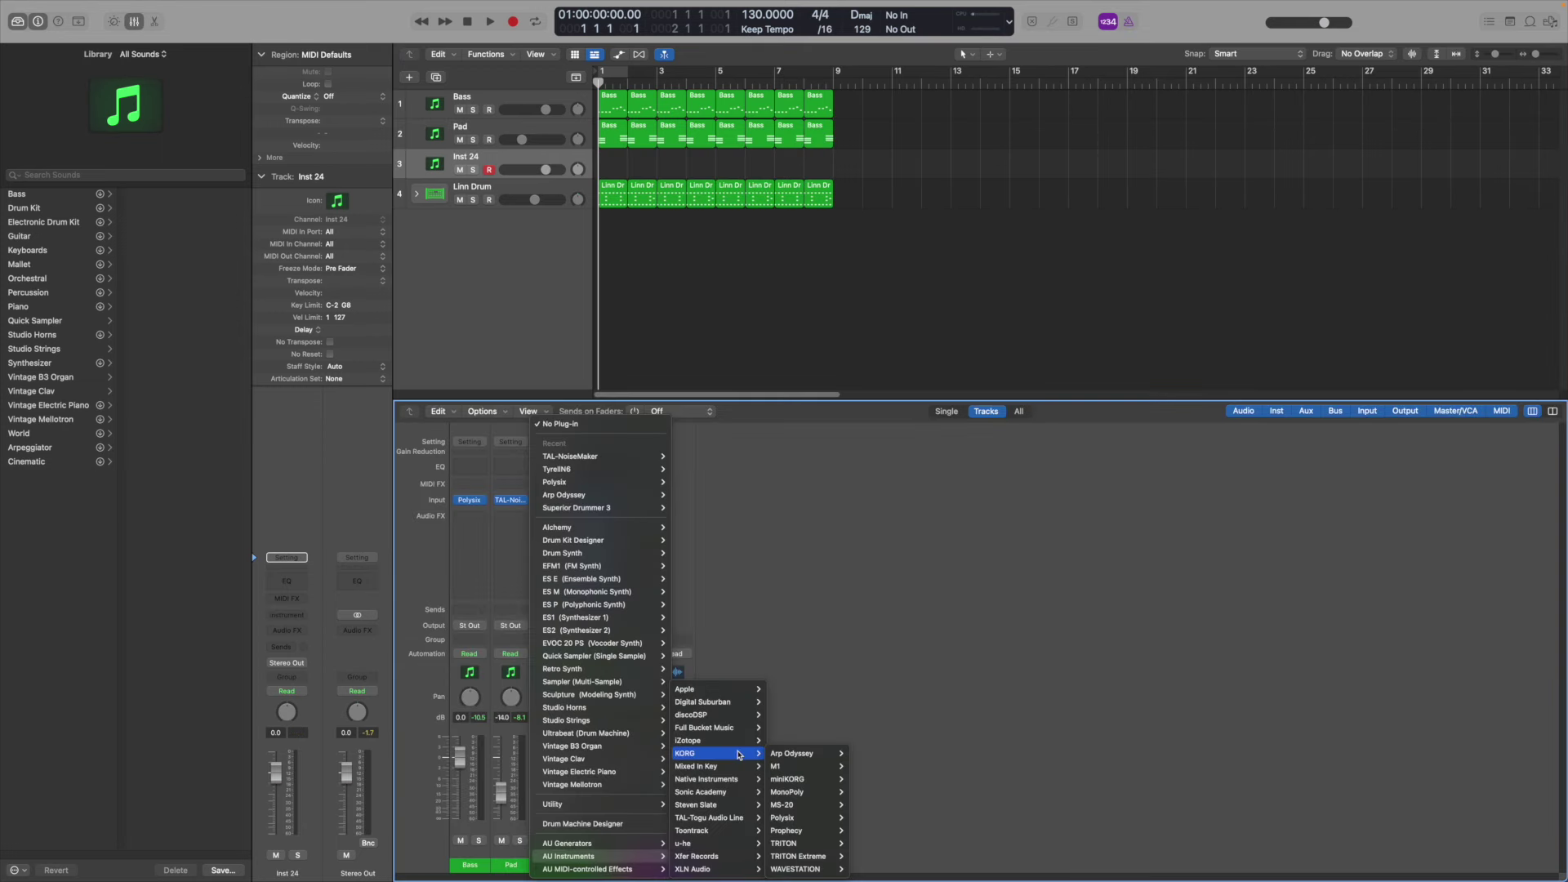
mouse_move(780, 769)
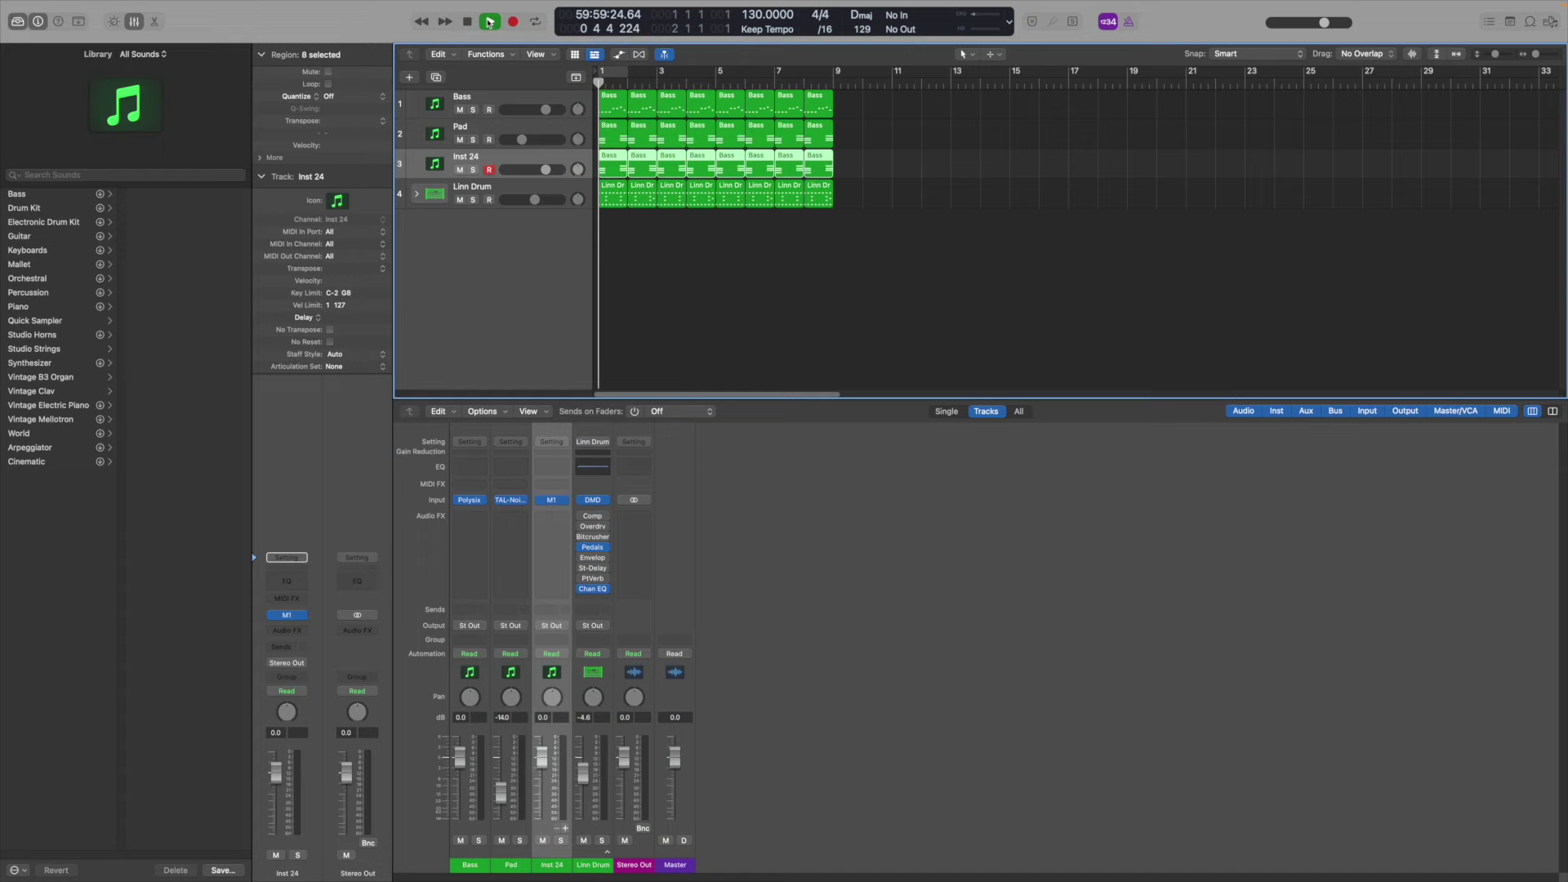
click(491, 25)
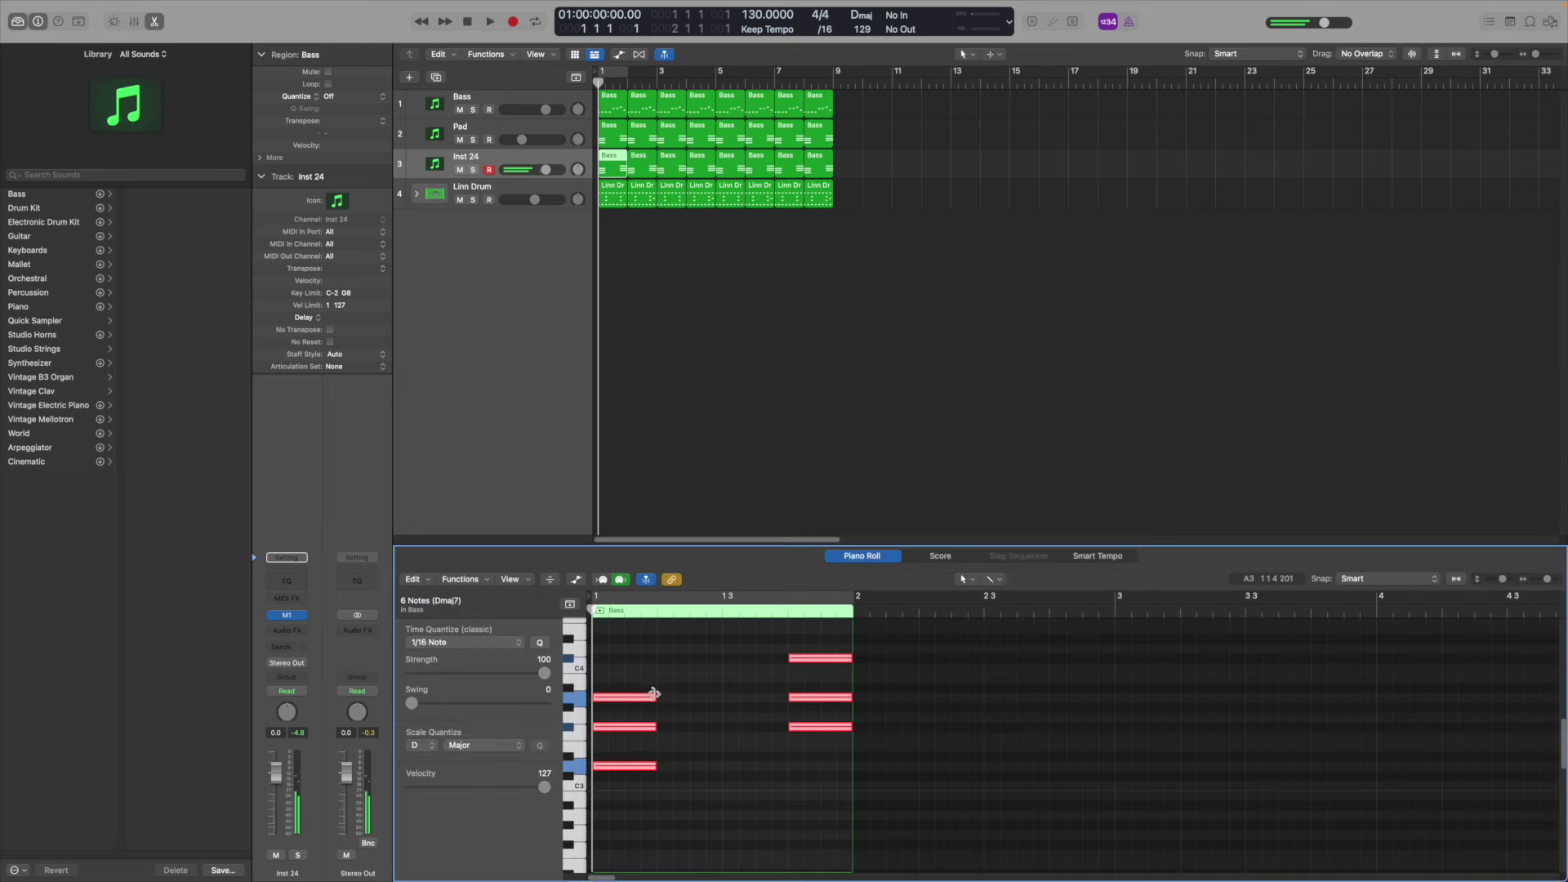
Turn the M1 track's bar 1 chords into short eighth-note stabs and delete the second D and first F#m stabs
drag(658, 698, 763, 726)
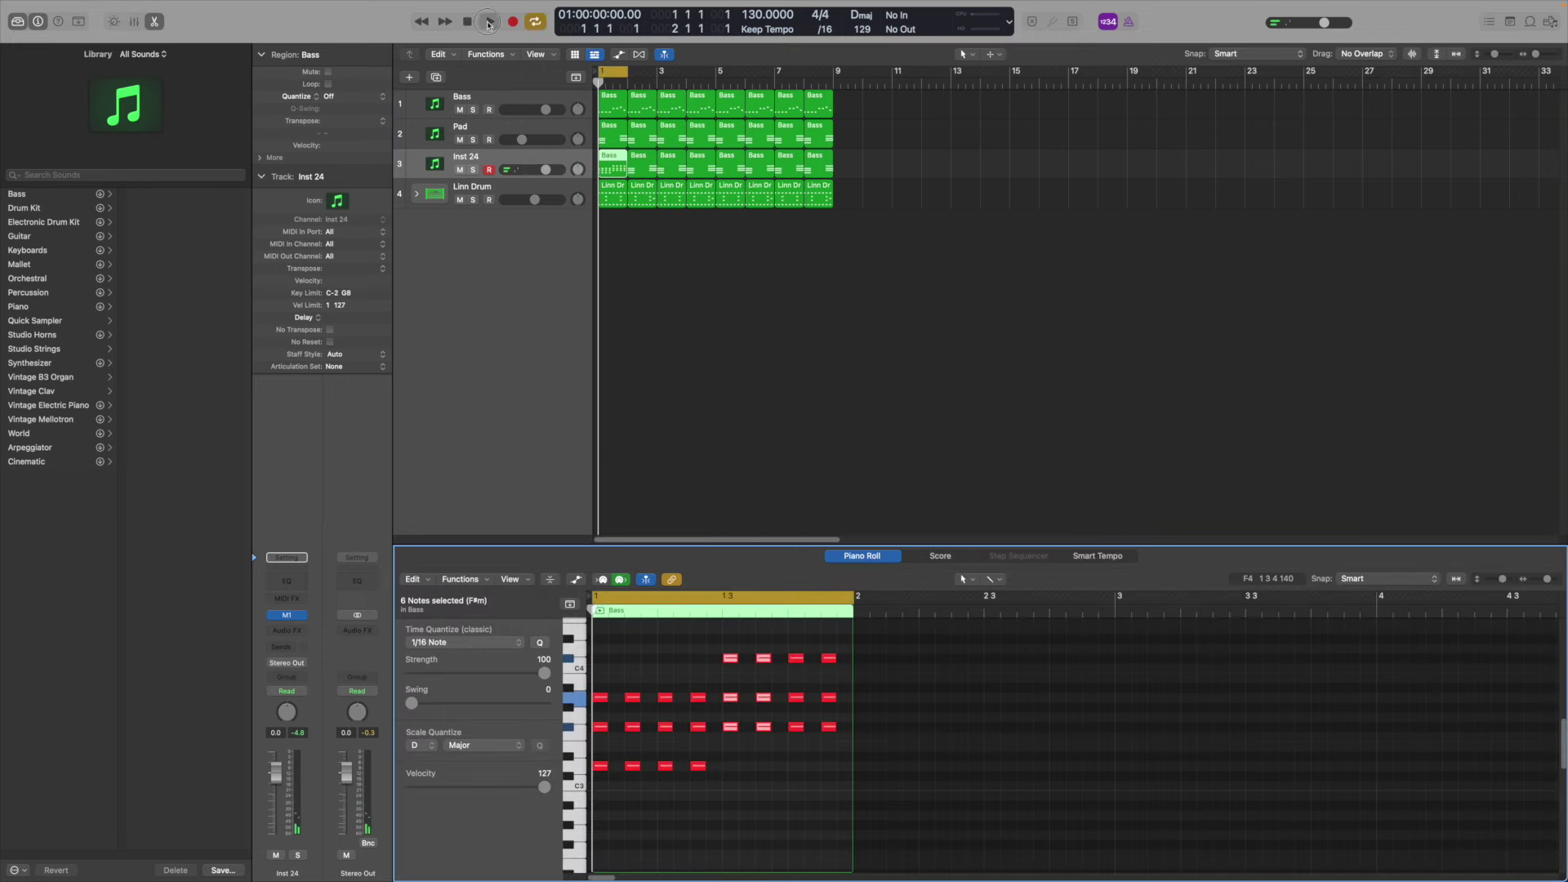
click(489, 22)
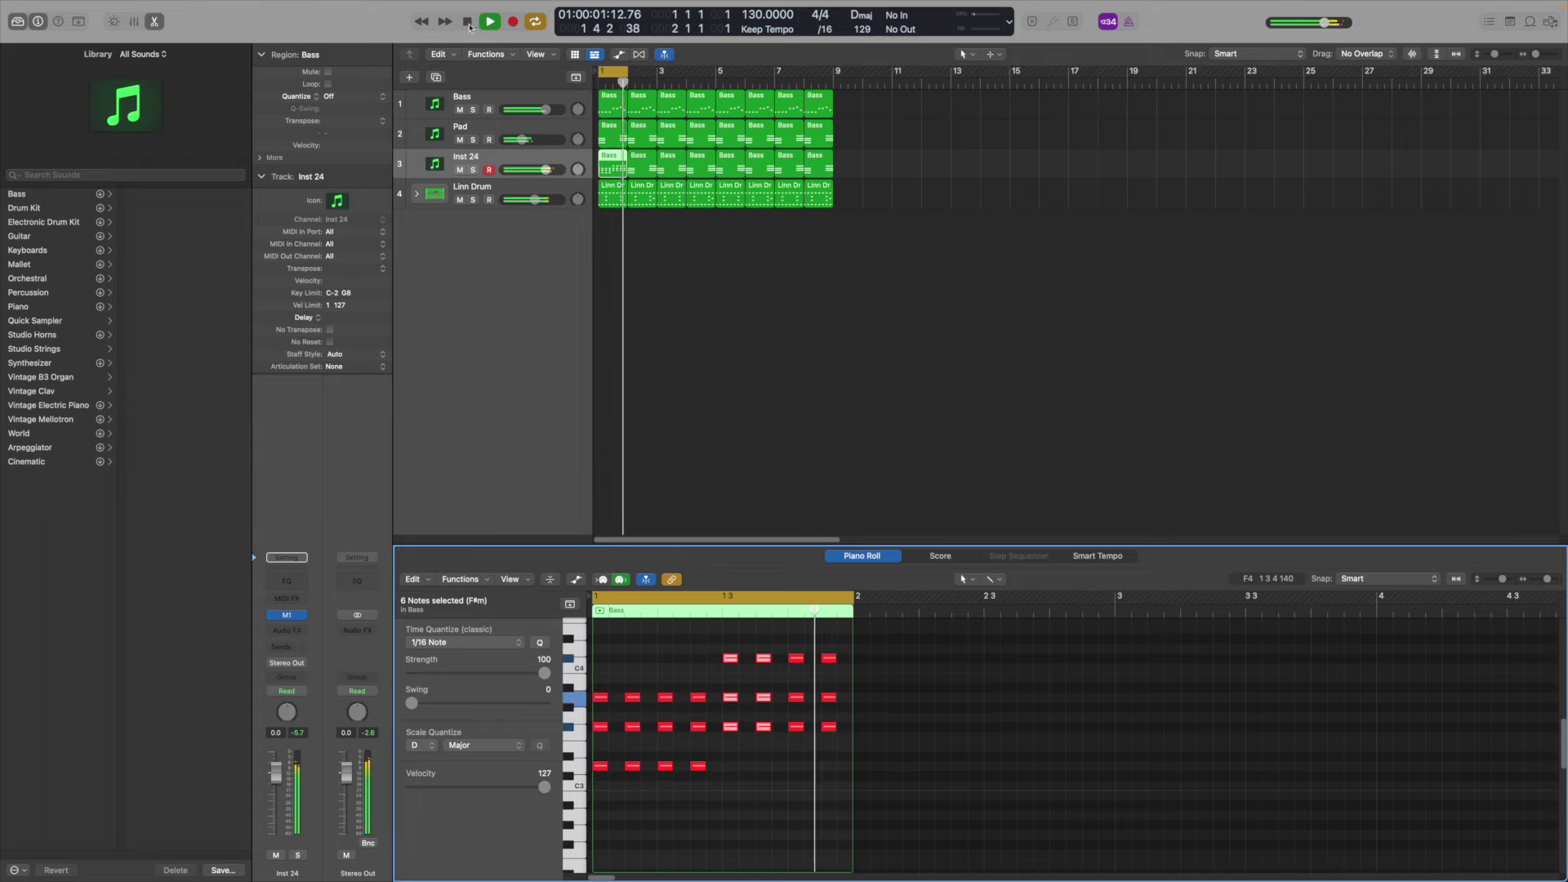
drag(719, 641, 735, 747)
key(Delete)
drag(622, 684, 632, 779)
key(Delete)
Lengthen the three D chords in the M1 region to a dotted eighth, an eighth and a dotted eighth
drag(704, 696, 737, 701)
drag(614, 684, 599, 778)
drag(606, 698, 653, 775)
drag(672, 698, 688, 699)
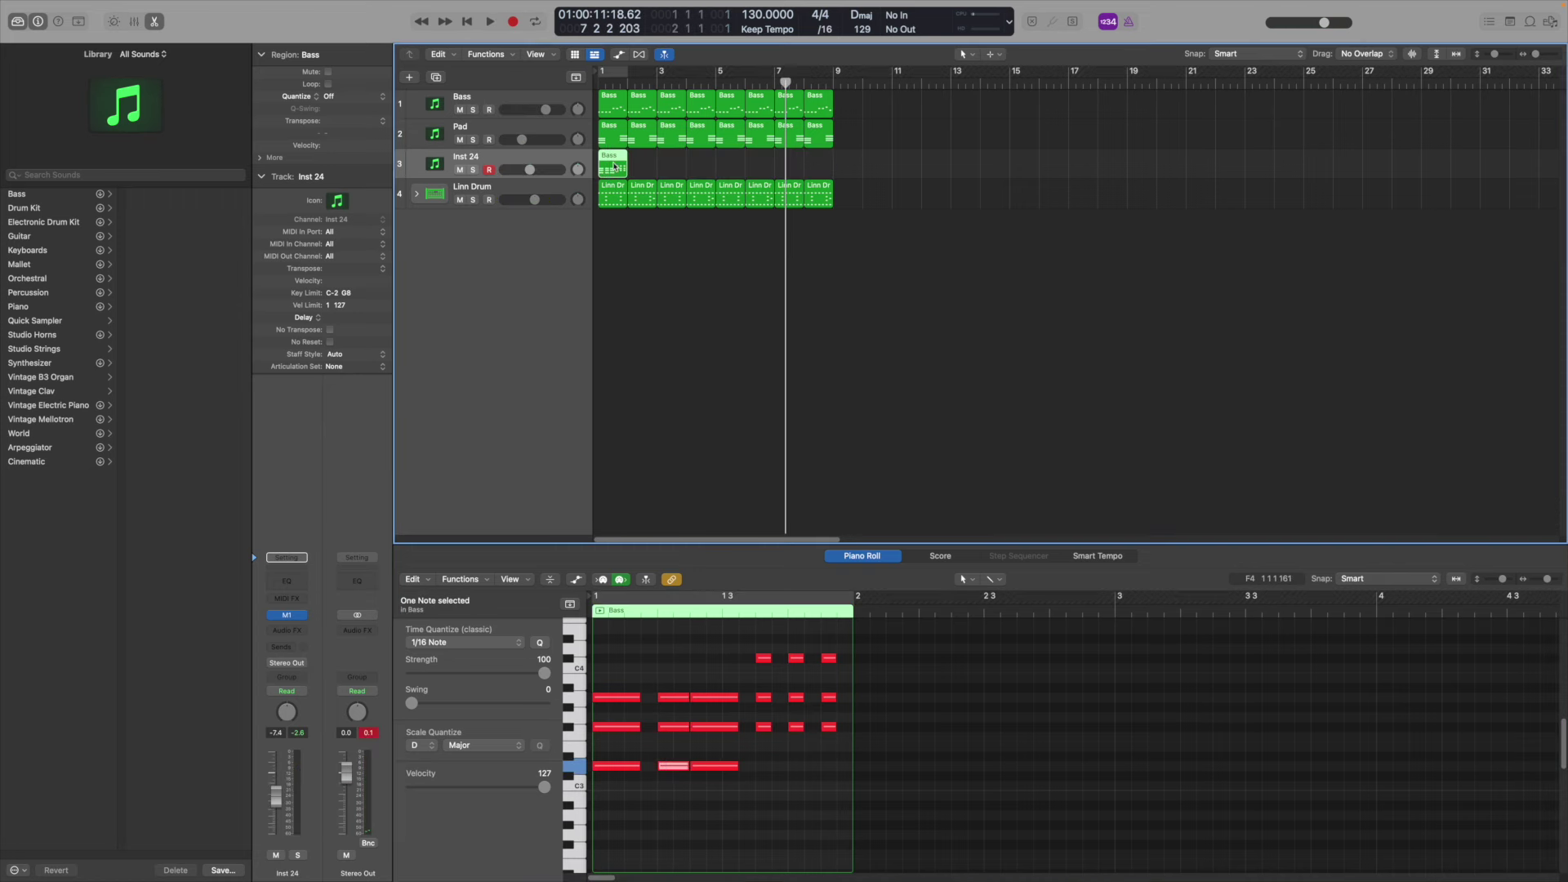
Duplicate the edited M1 region to fill bars 1 to 8 and rename its track M1 Piano
alt+drag(614, 165, 644, 166)
alt+drag(643, 166, 700, 165)
alt+drag(701, 164, 756, 164)
alt+drag(756, 164, 784, 164)
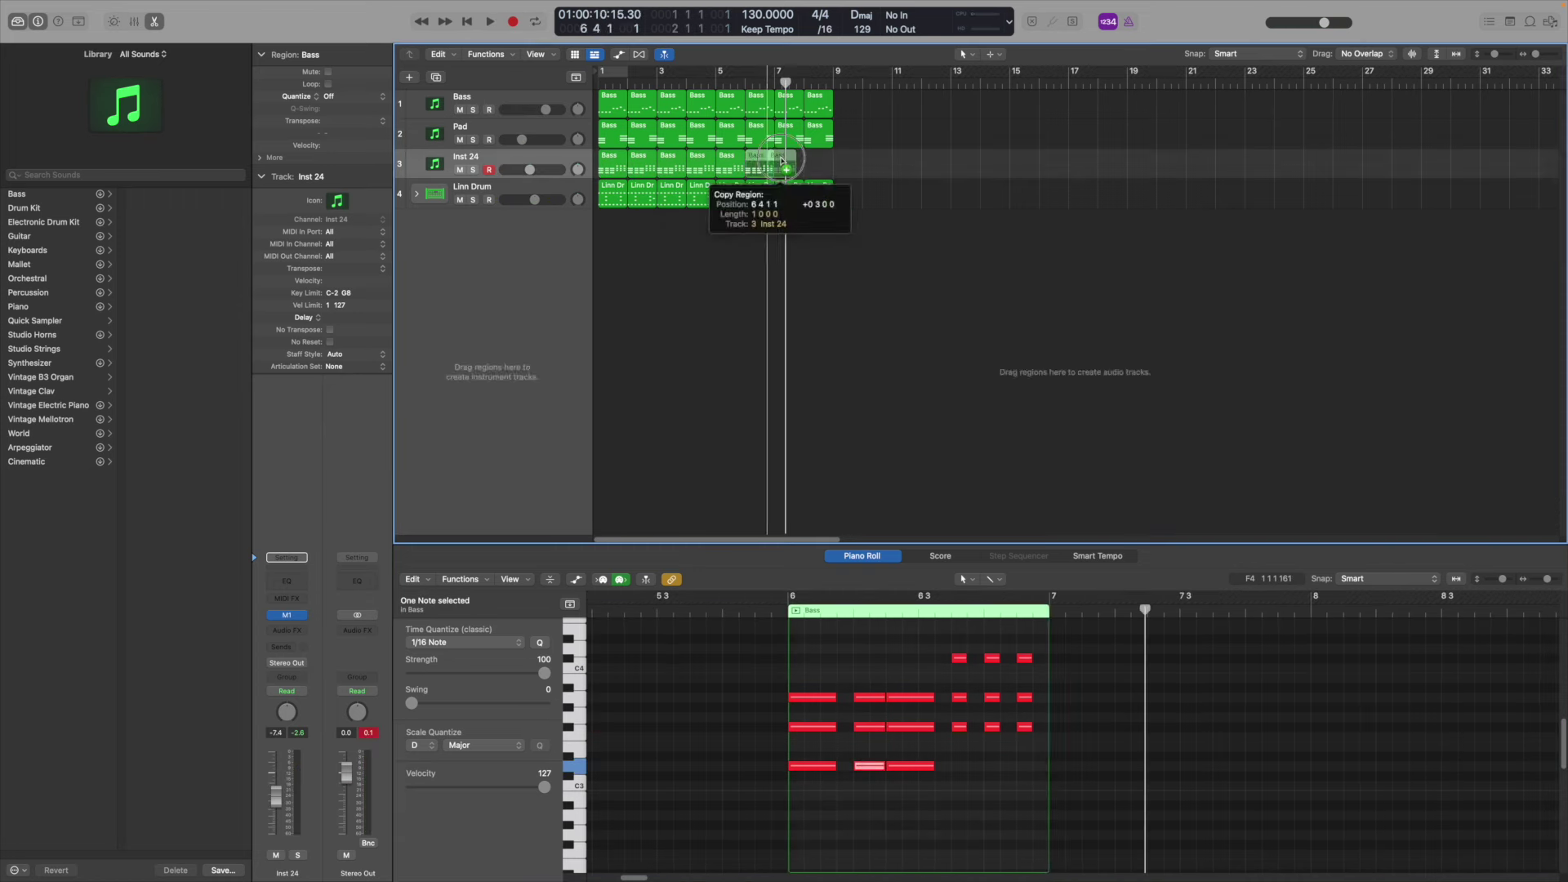
alt+drag(784, 164, 815, 164)
double_click(523, 156)
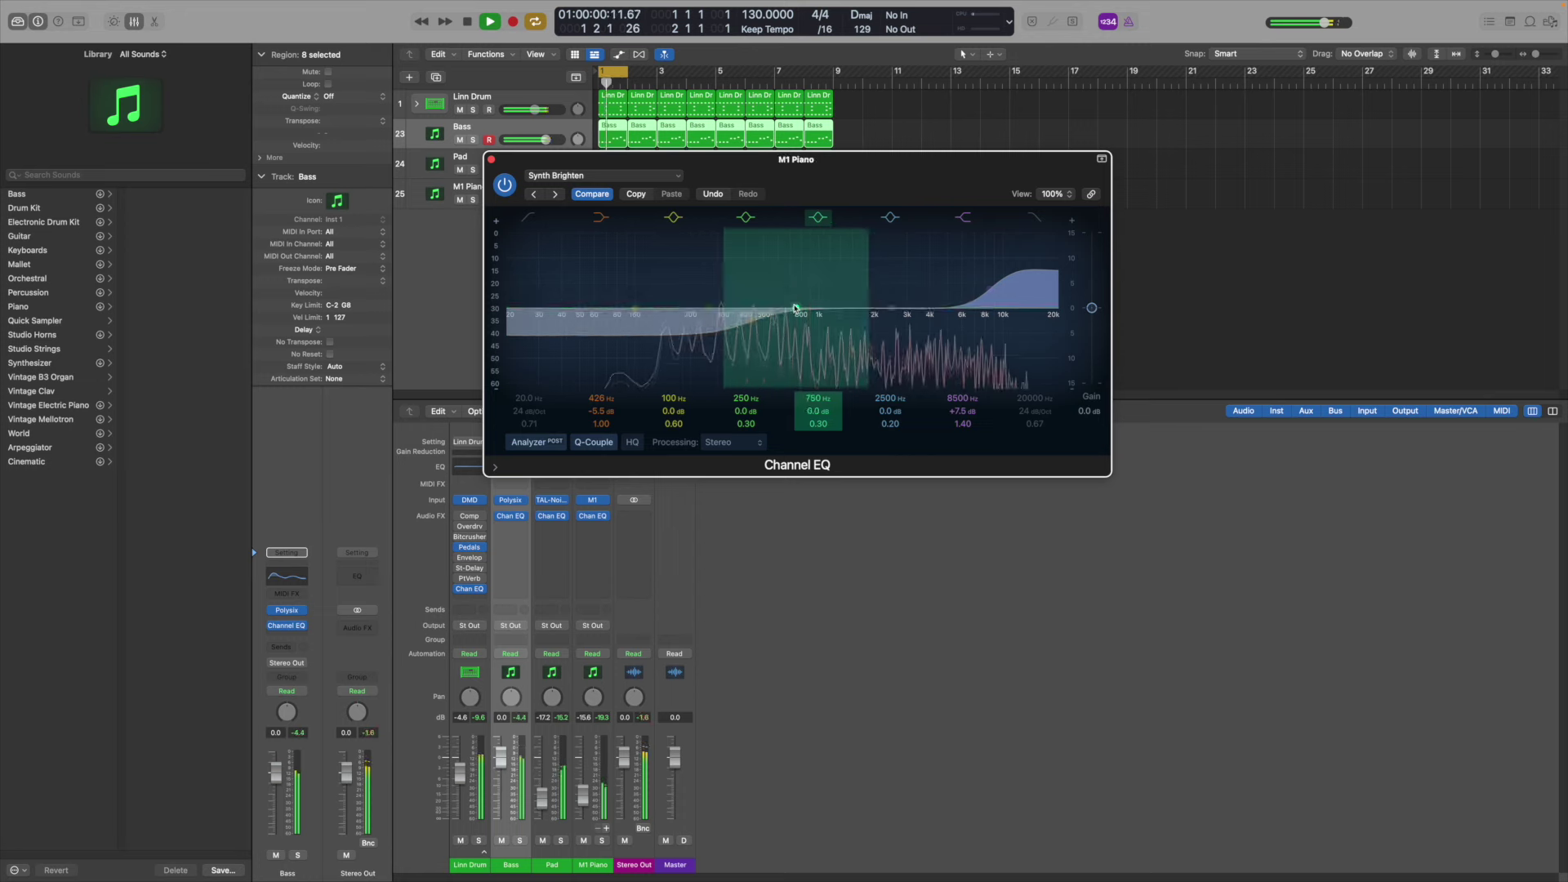
Boost a mid-frequency band in the Channel EQ on the M1 Piano track
drag(767, 308, 735, 270)
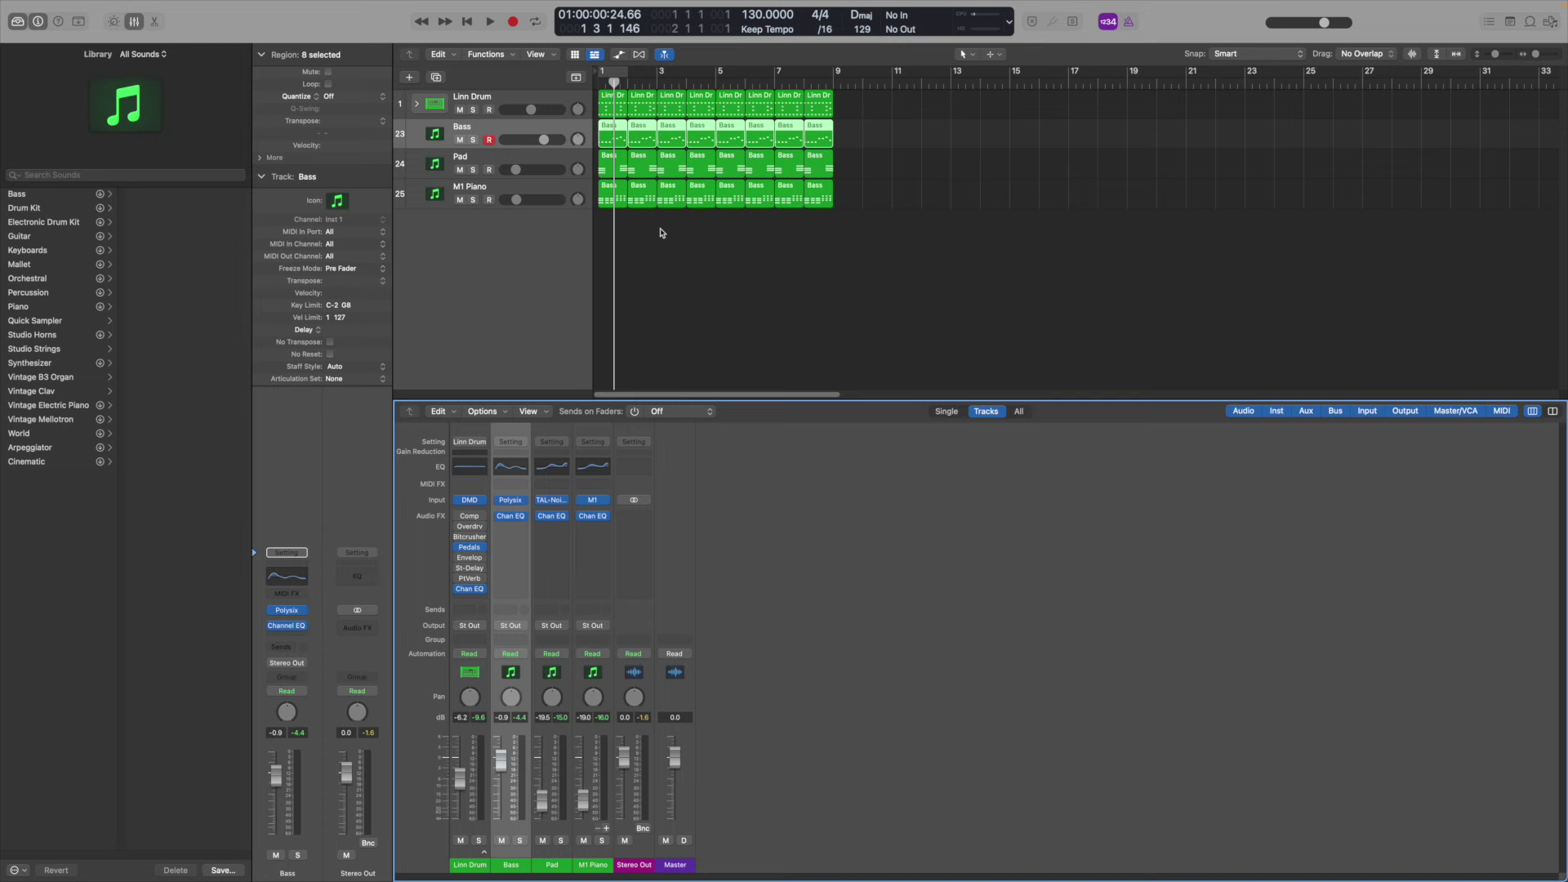
Load the stereo u-he Zebralette instrument on the Arp track and copy the eight M1 Piano regions onto it
click(634, 500)
mouse_move(861, 869)
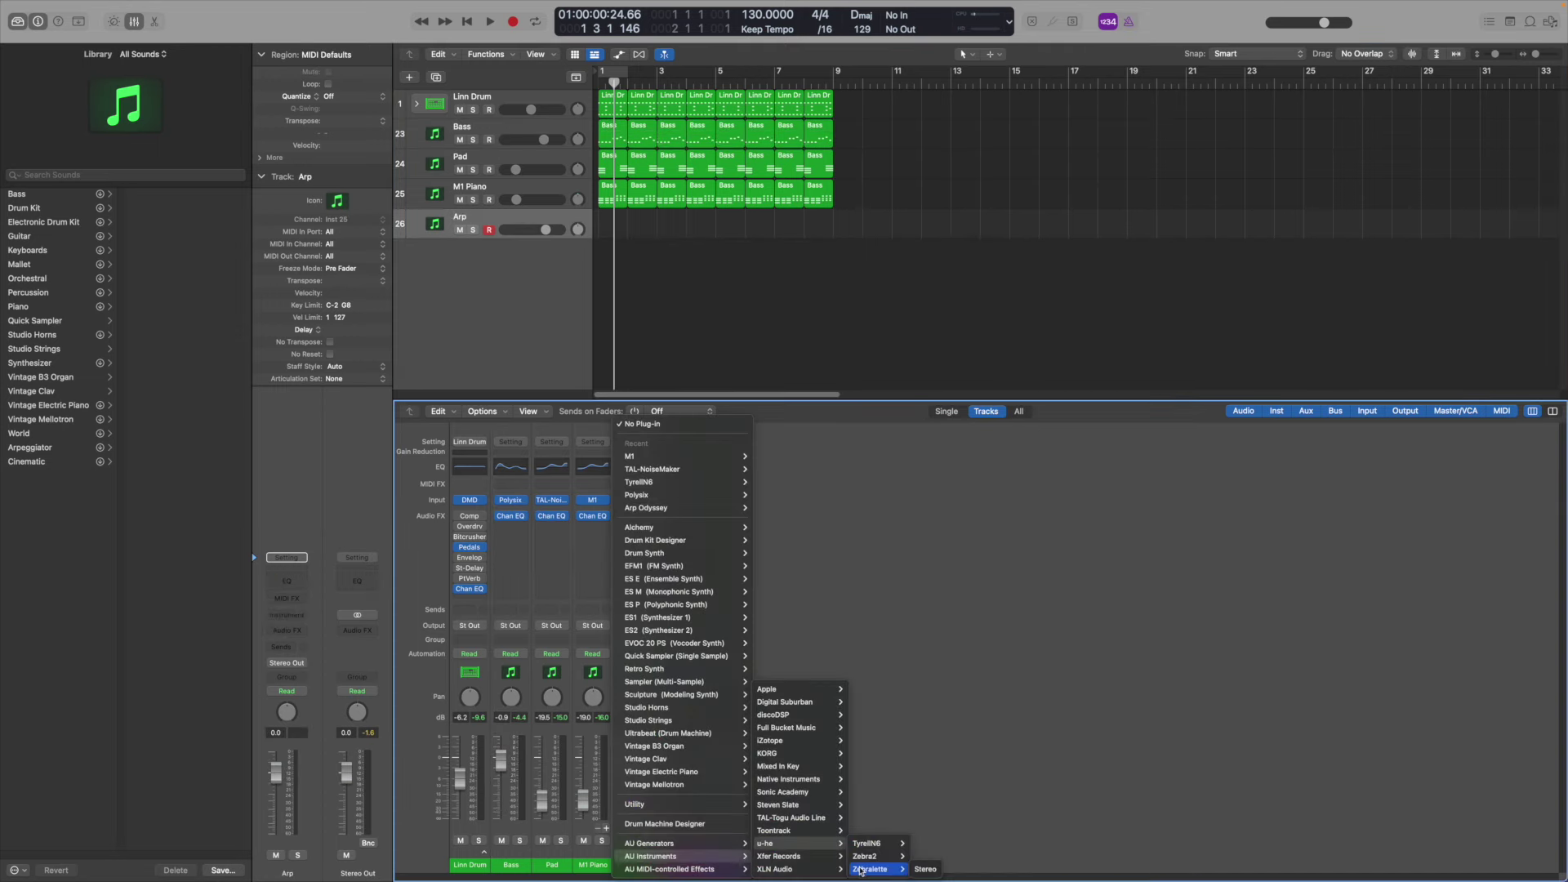
click(925, 869)
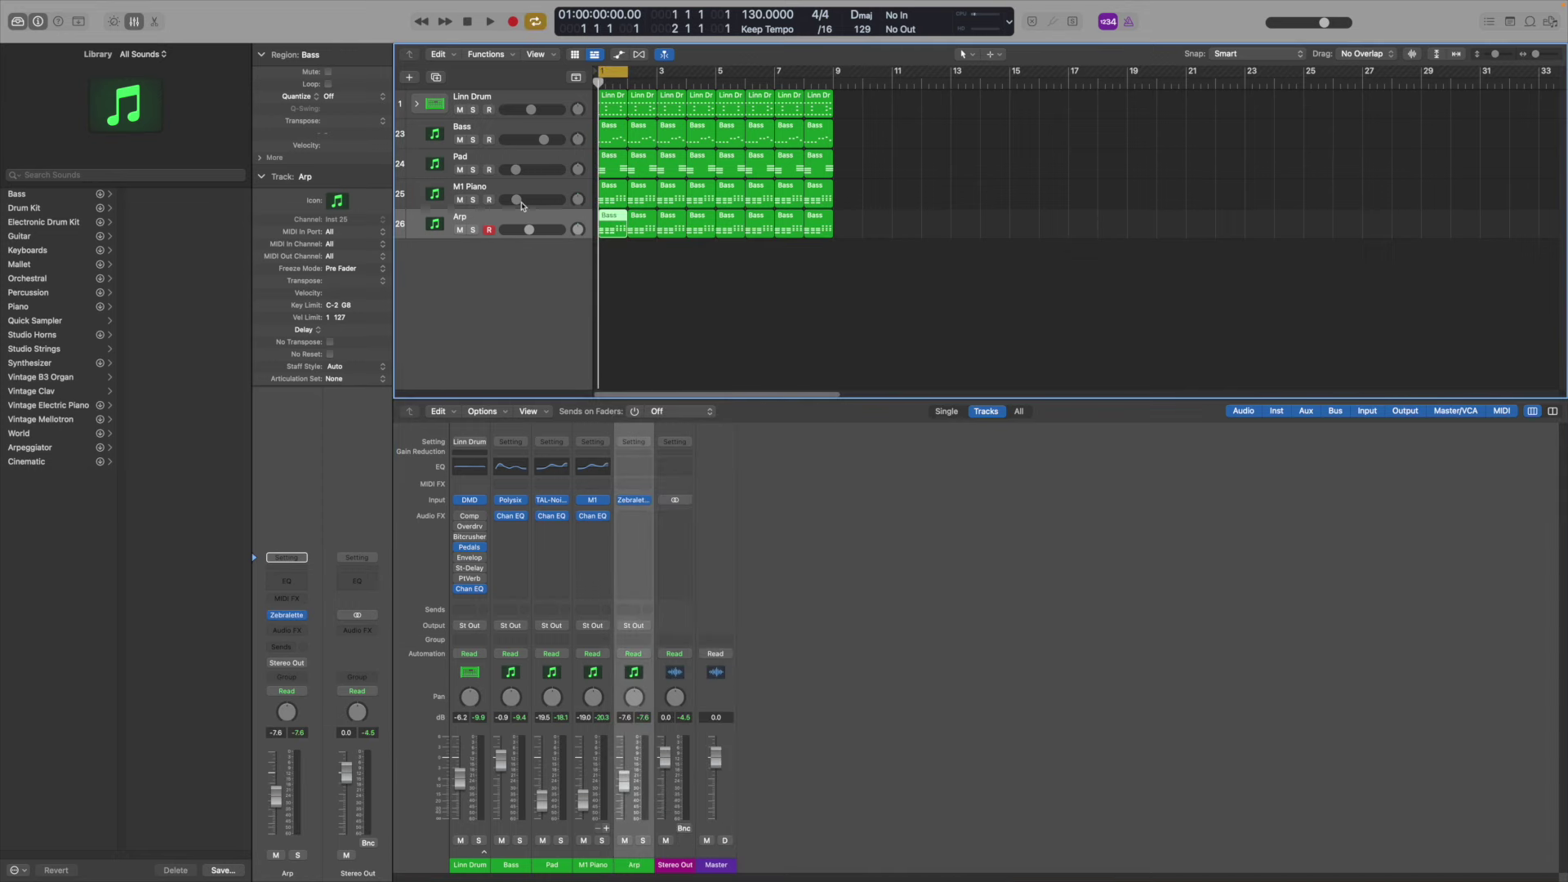
Play the one-bar loop, switch the Arp track's Zebralette preset to FEV PunchBlaster and close the synth
click(489, 22)
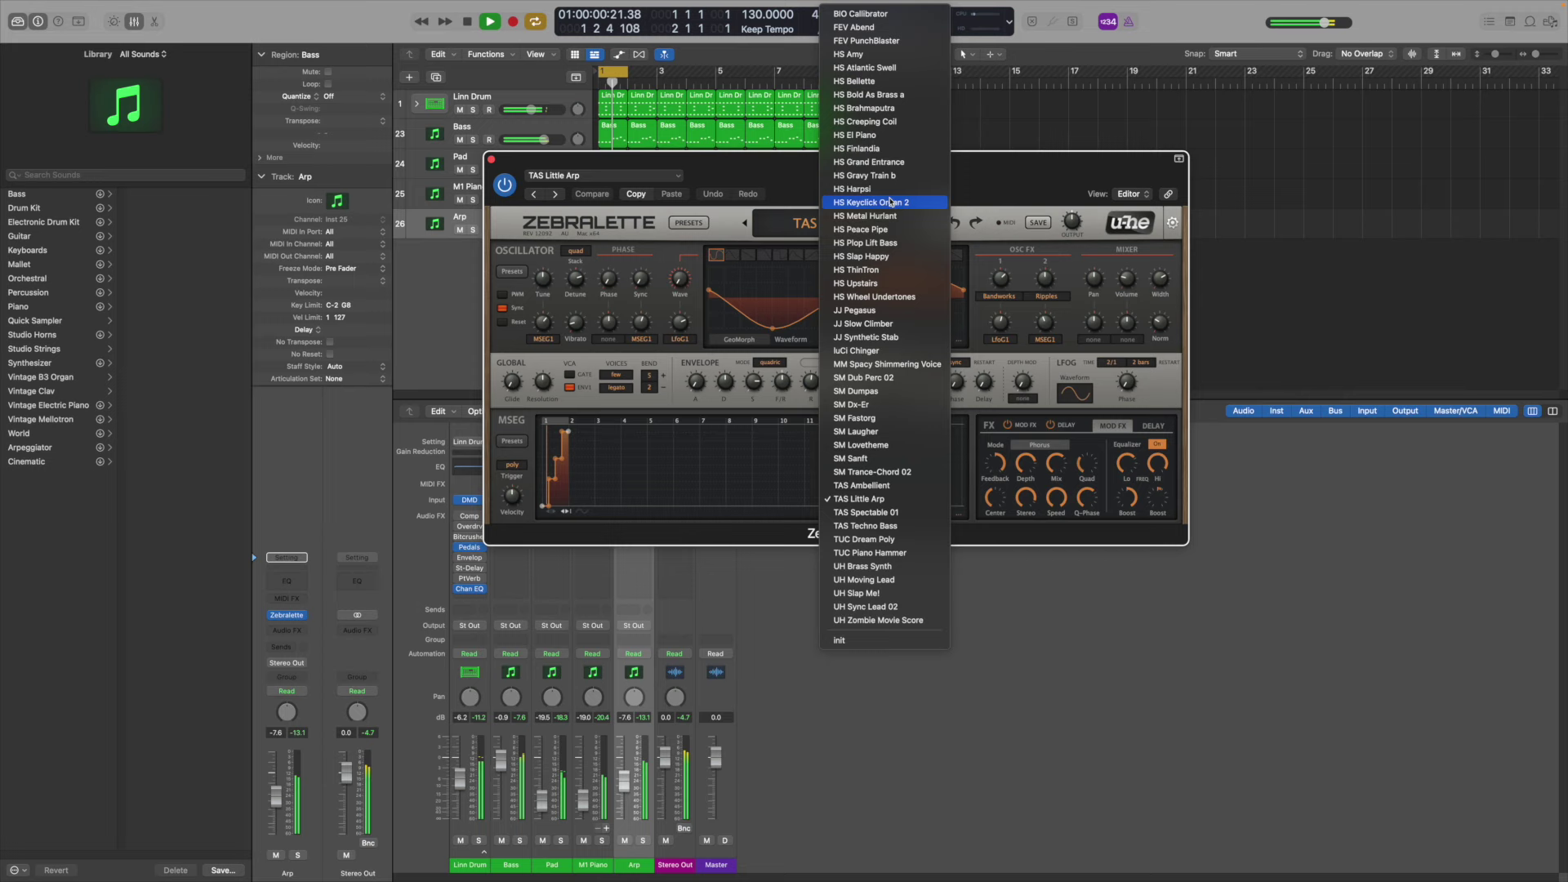
click(866, 40)
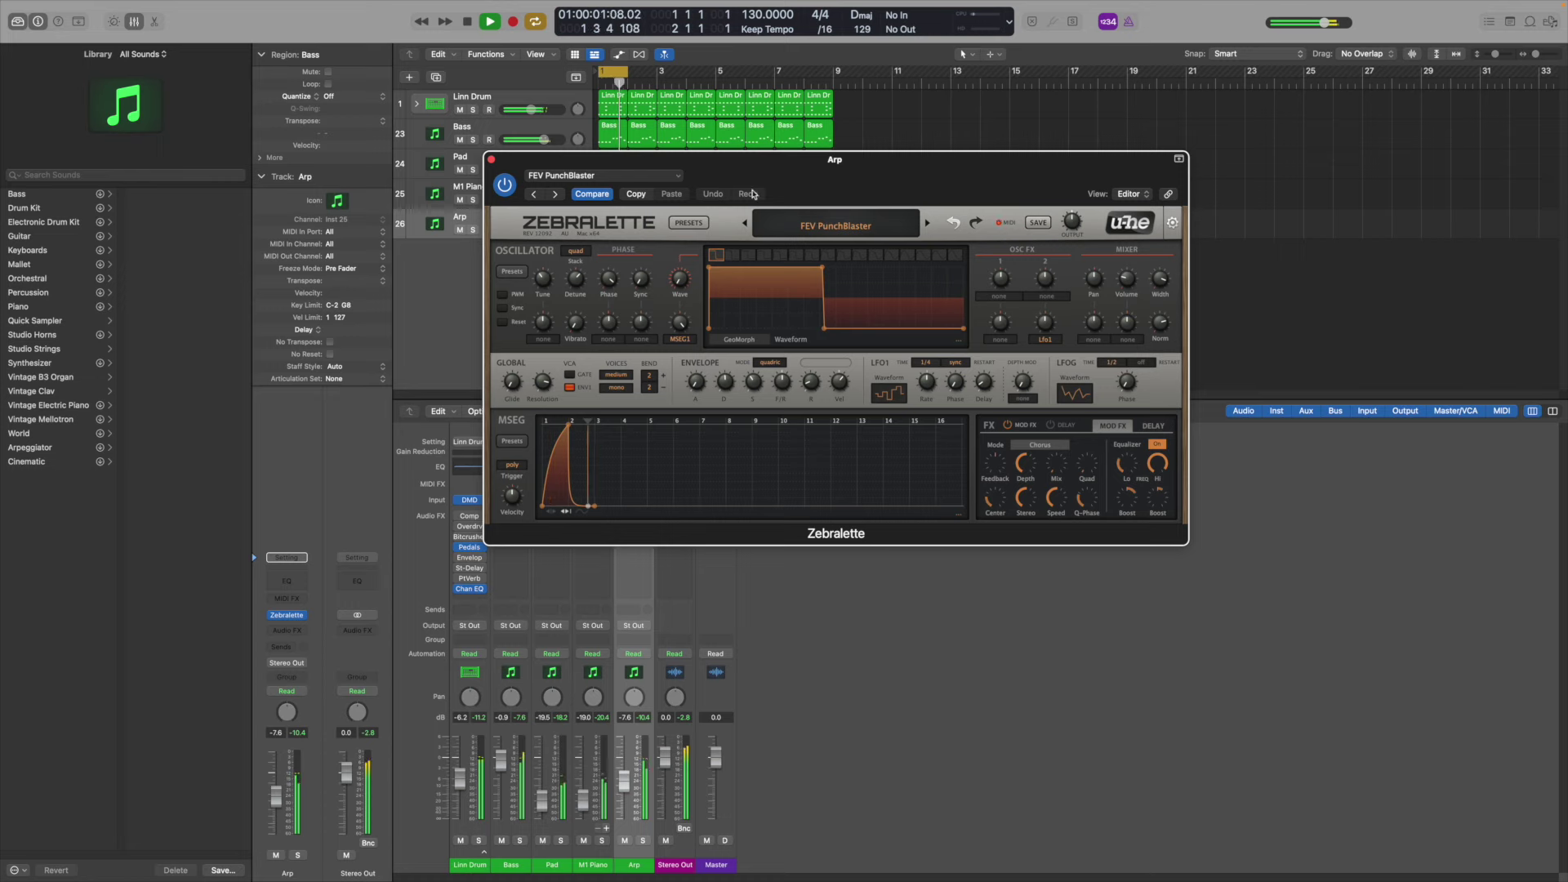
click(490, 160)
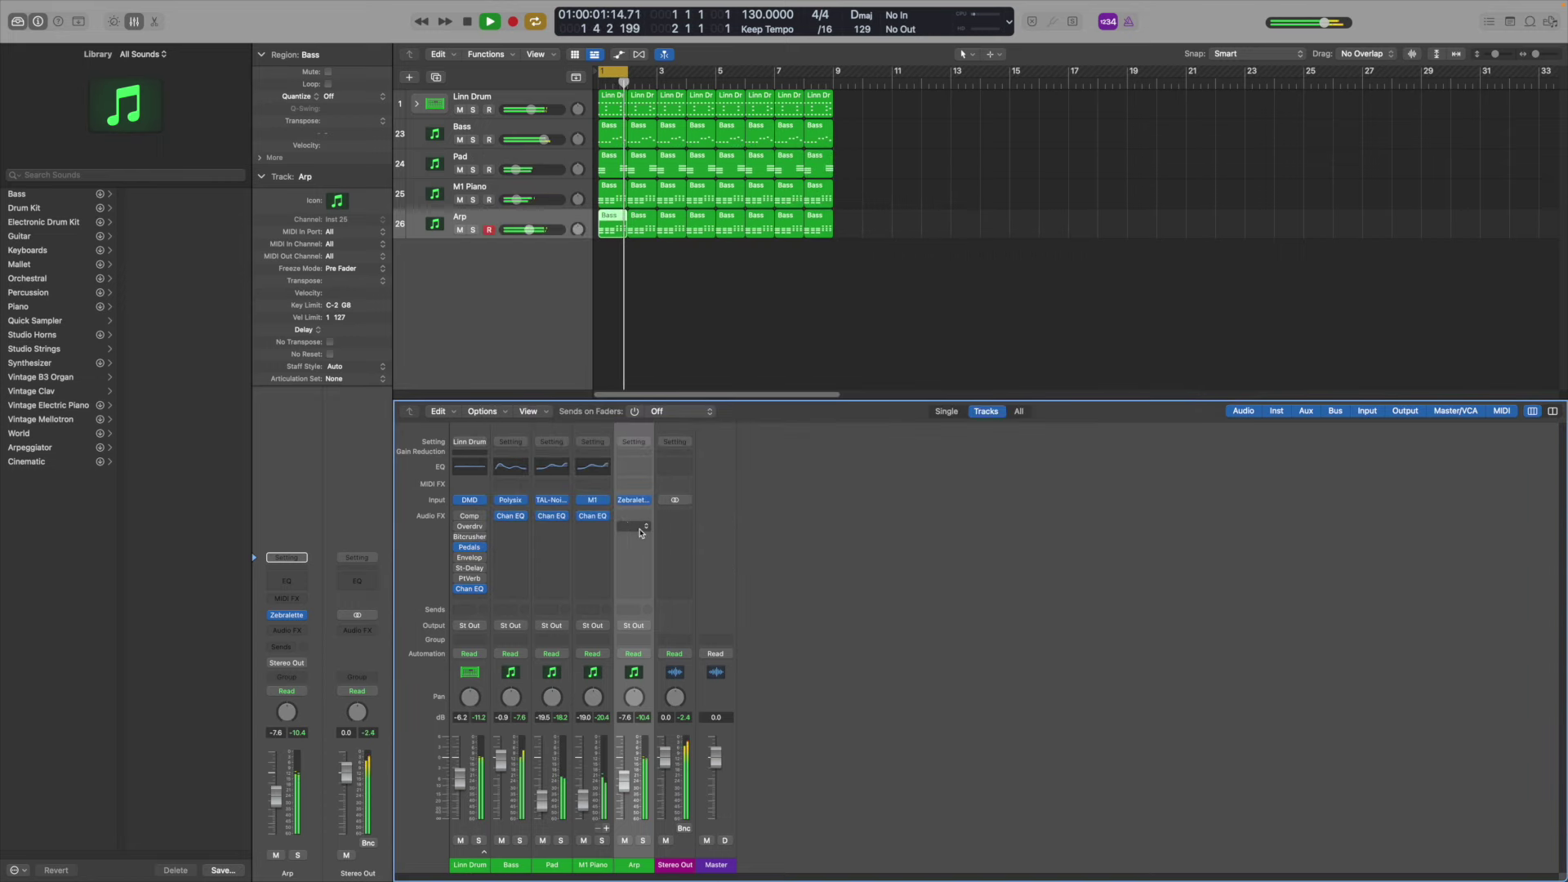
Add the Arpeggiator MIDI effect to the Arp track and play the project to hear it
click(642, 483)
click(652, 505)
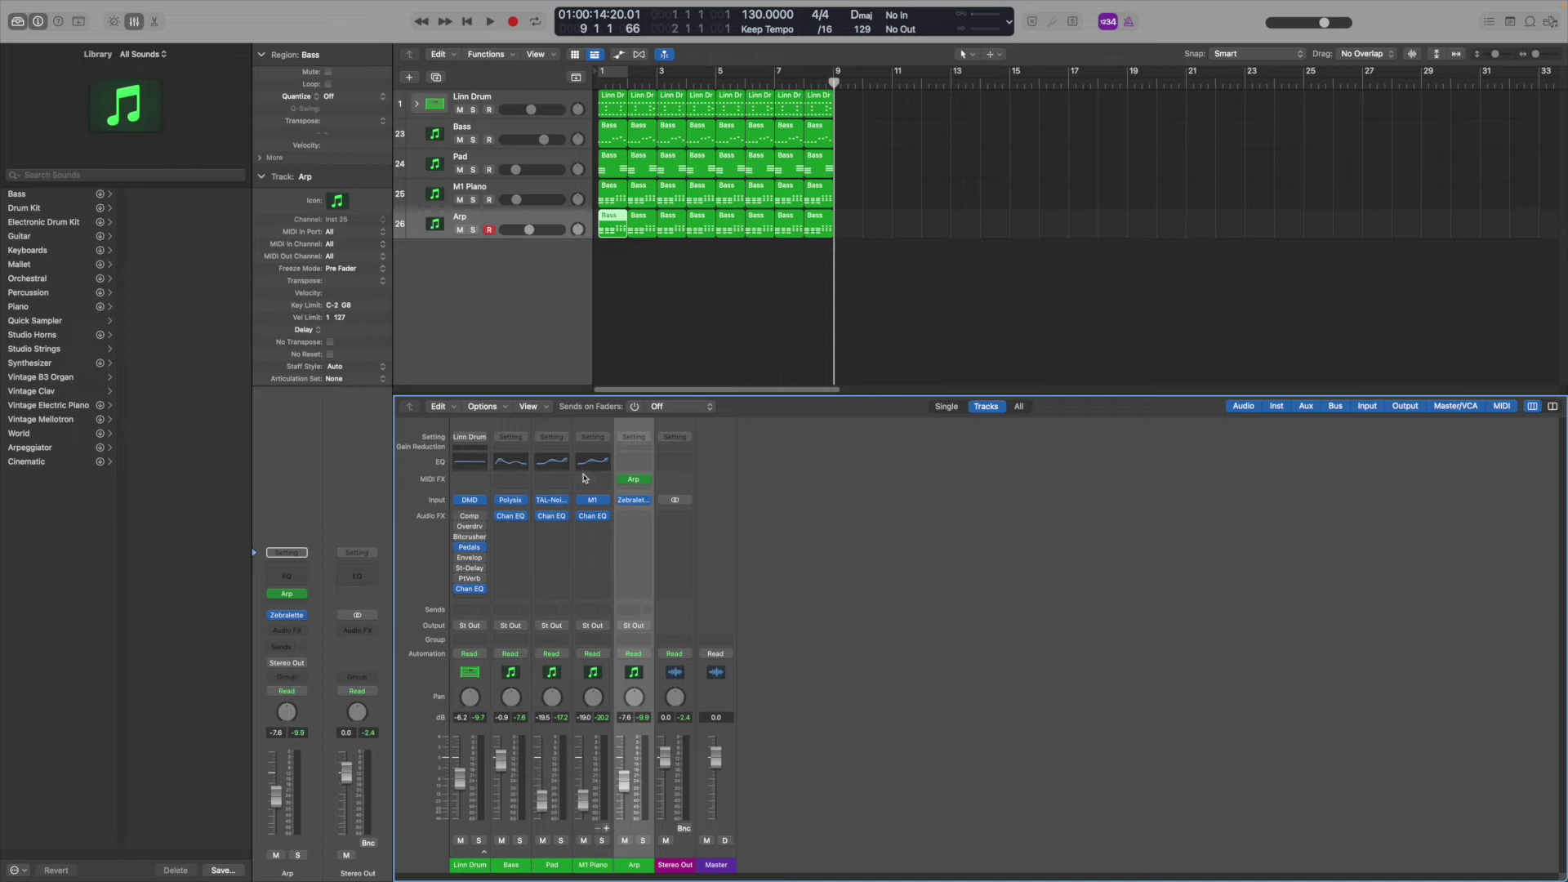
key(space)
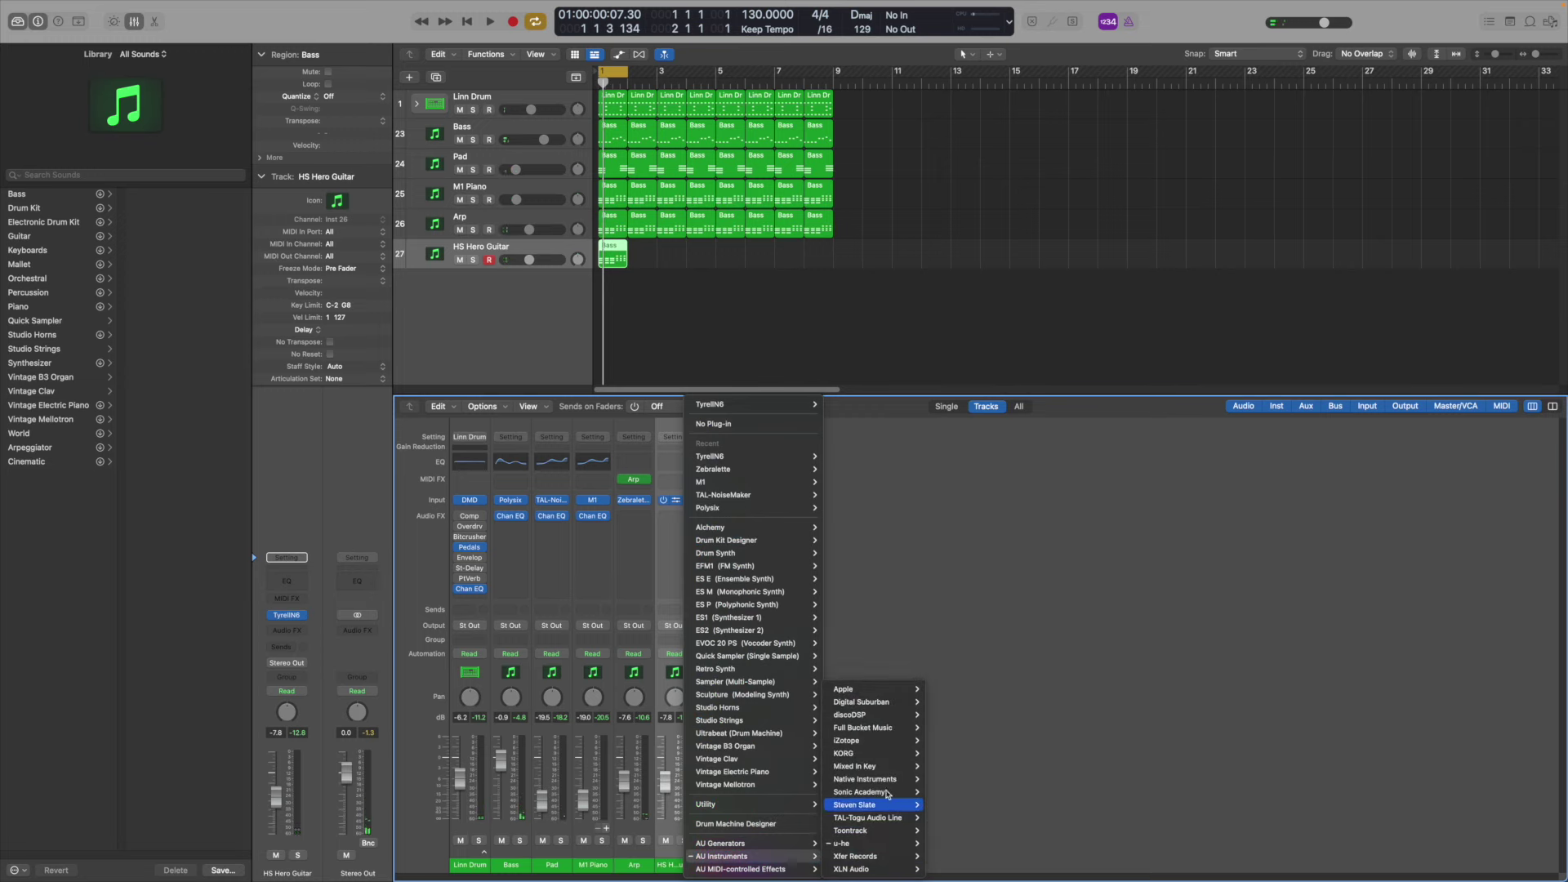
Load the stereo KORG ARP Odyssey on the new instrument track, browse its factory programs and close the synth
mouse_move(898, 752)
click(1021, 753)
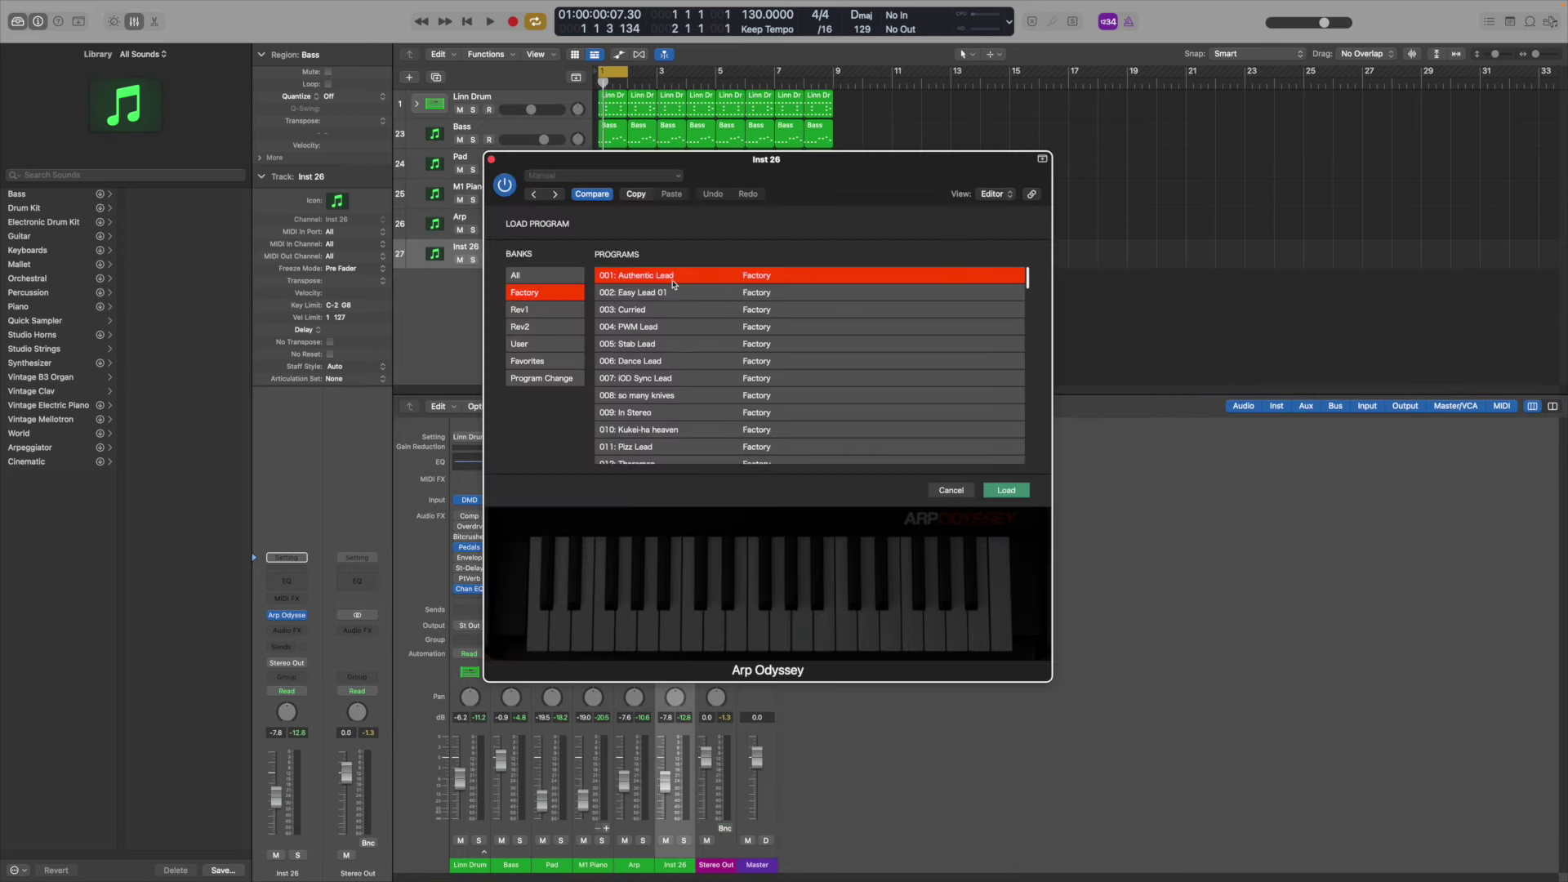
click(492, 160)
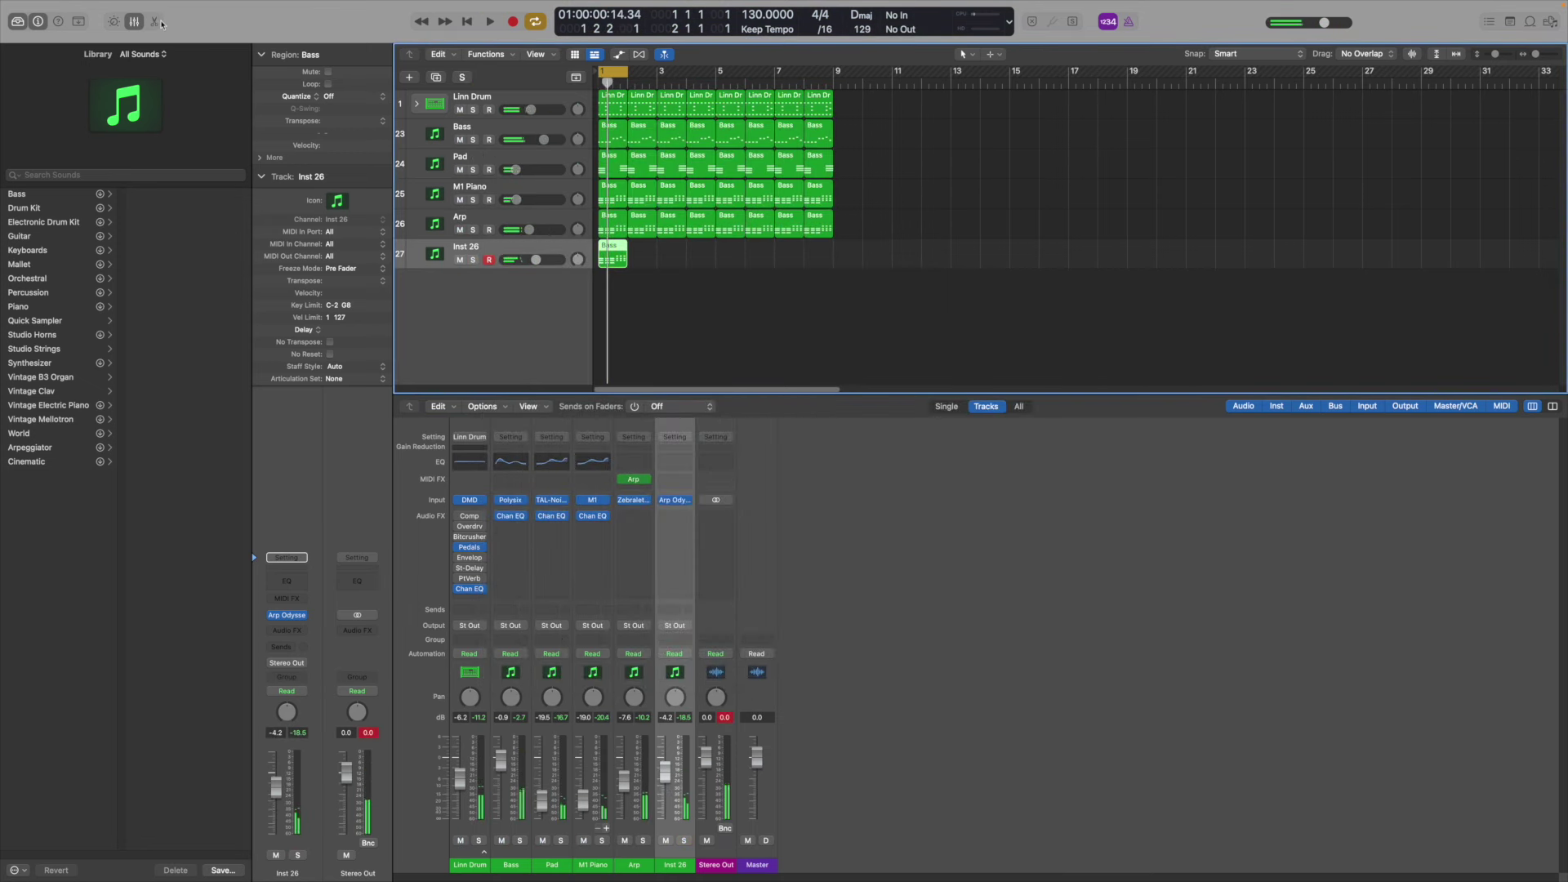
Reduce the Inst 26 region's chords to a single-note line in the Piano Roll and shorten its long notes to sixteenths
key(p)
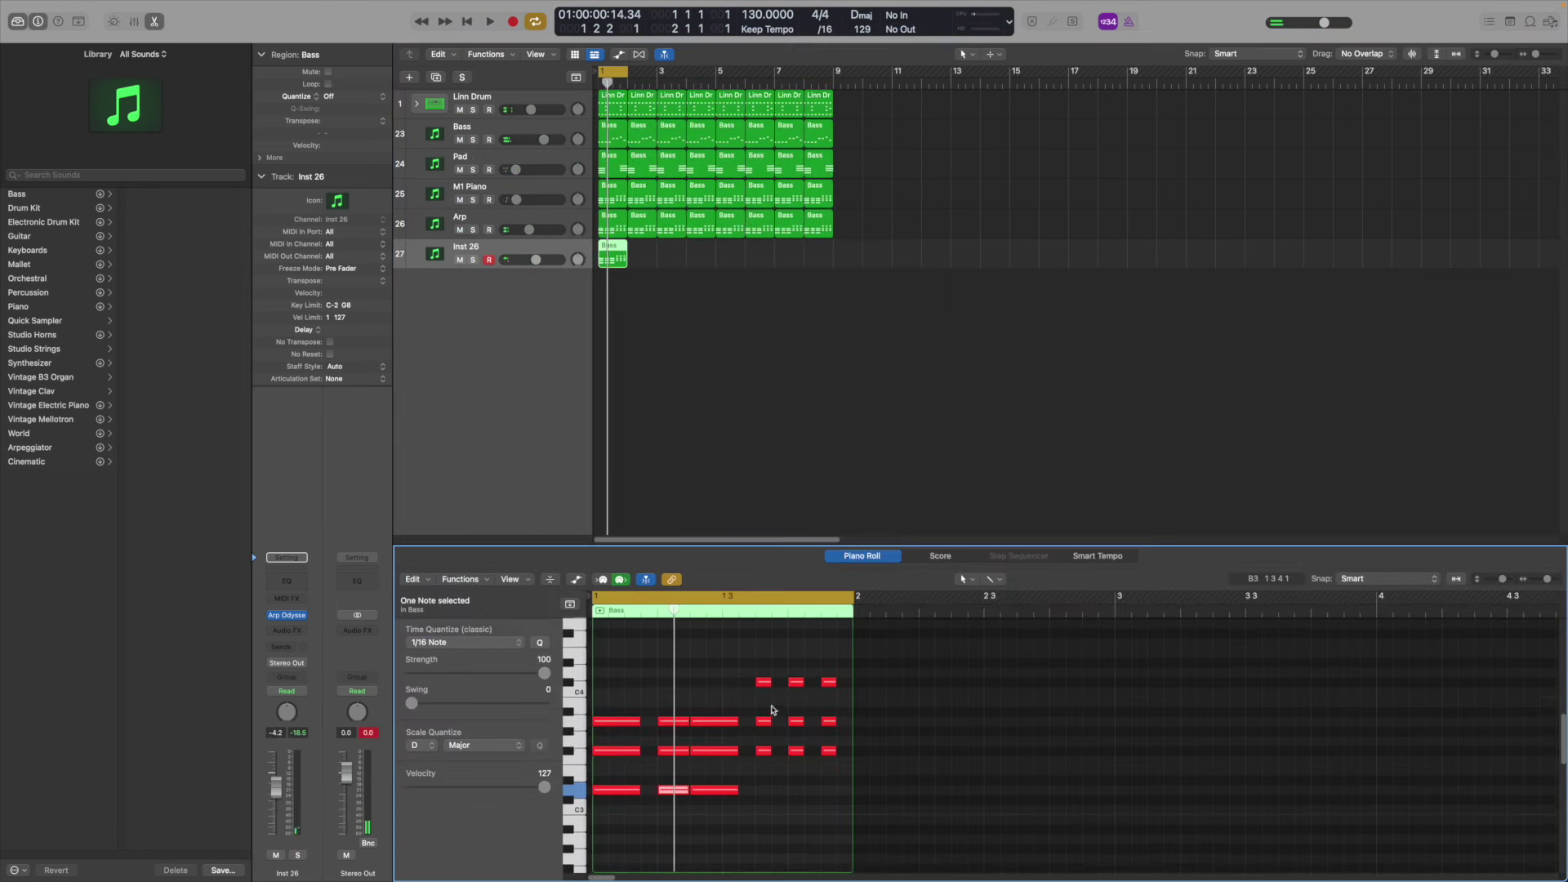
scroll(773, 710, down, 2)
drag(839, 647, 757, 707)
key(BackSpace)
drag(755, 664, 609, 772)
key(BackSpace)
drag(687, 772, 673, 771)
drag(737, 771, 706, 770)
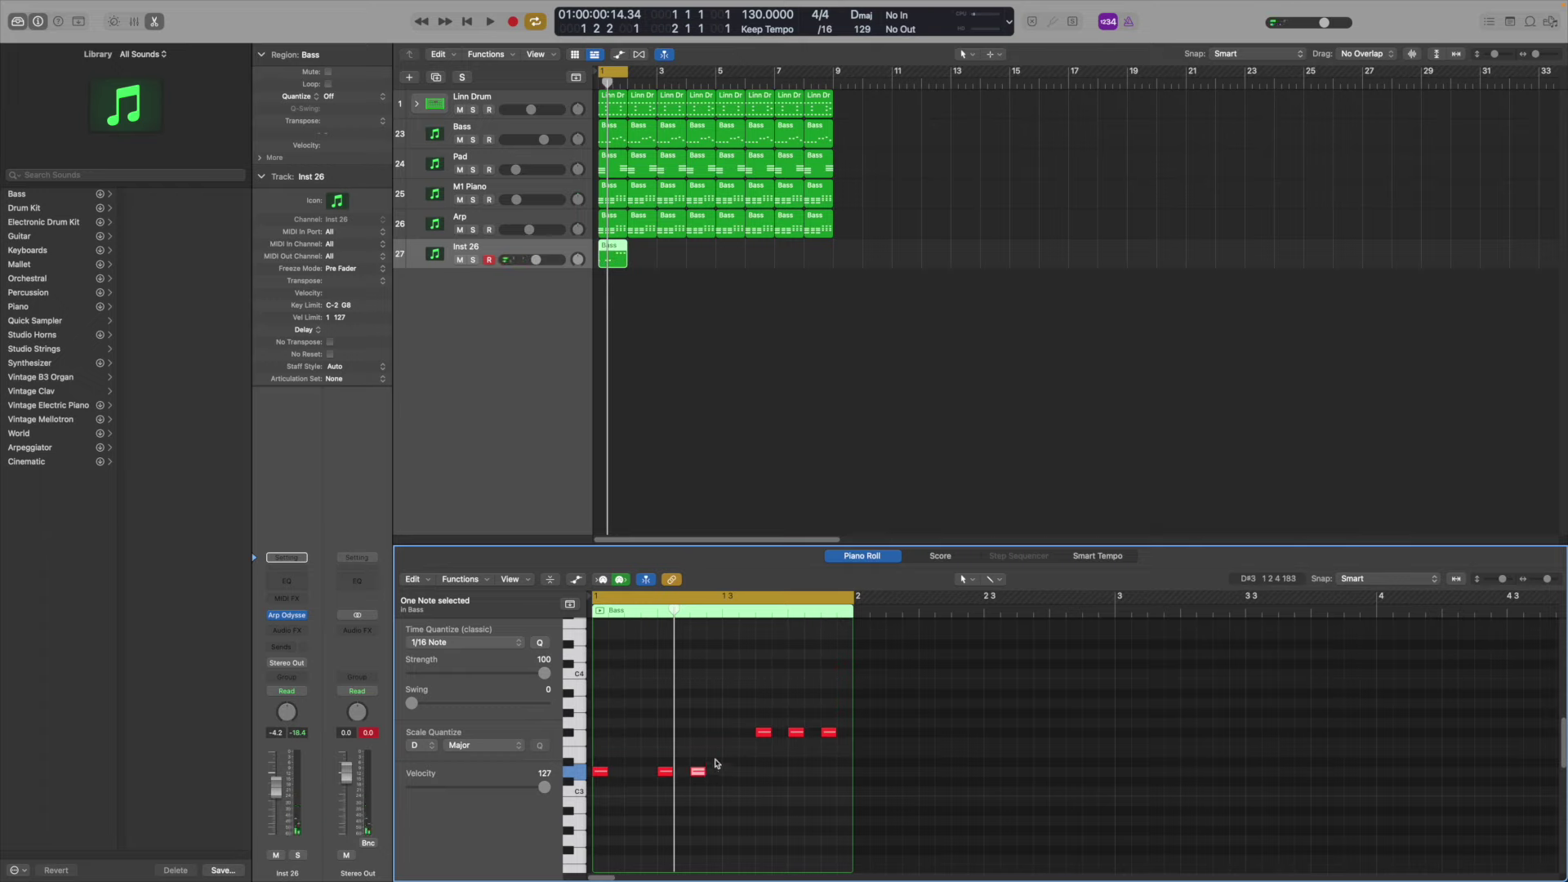
Add three rising sixteenth notes after the first note and a lower one after beat 2, and scale-quantize everything to D Major
click(615, 761)
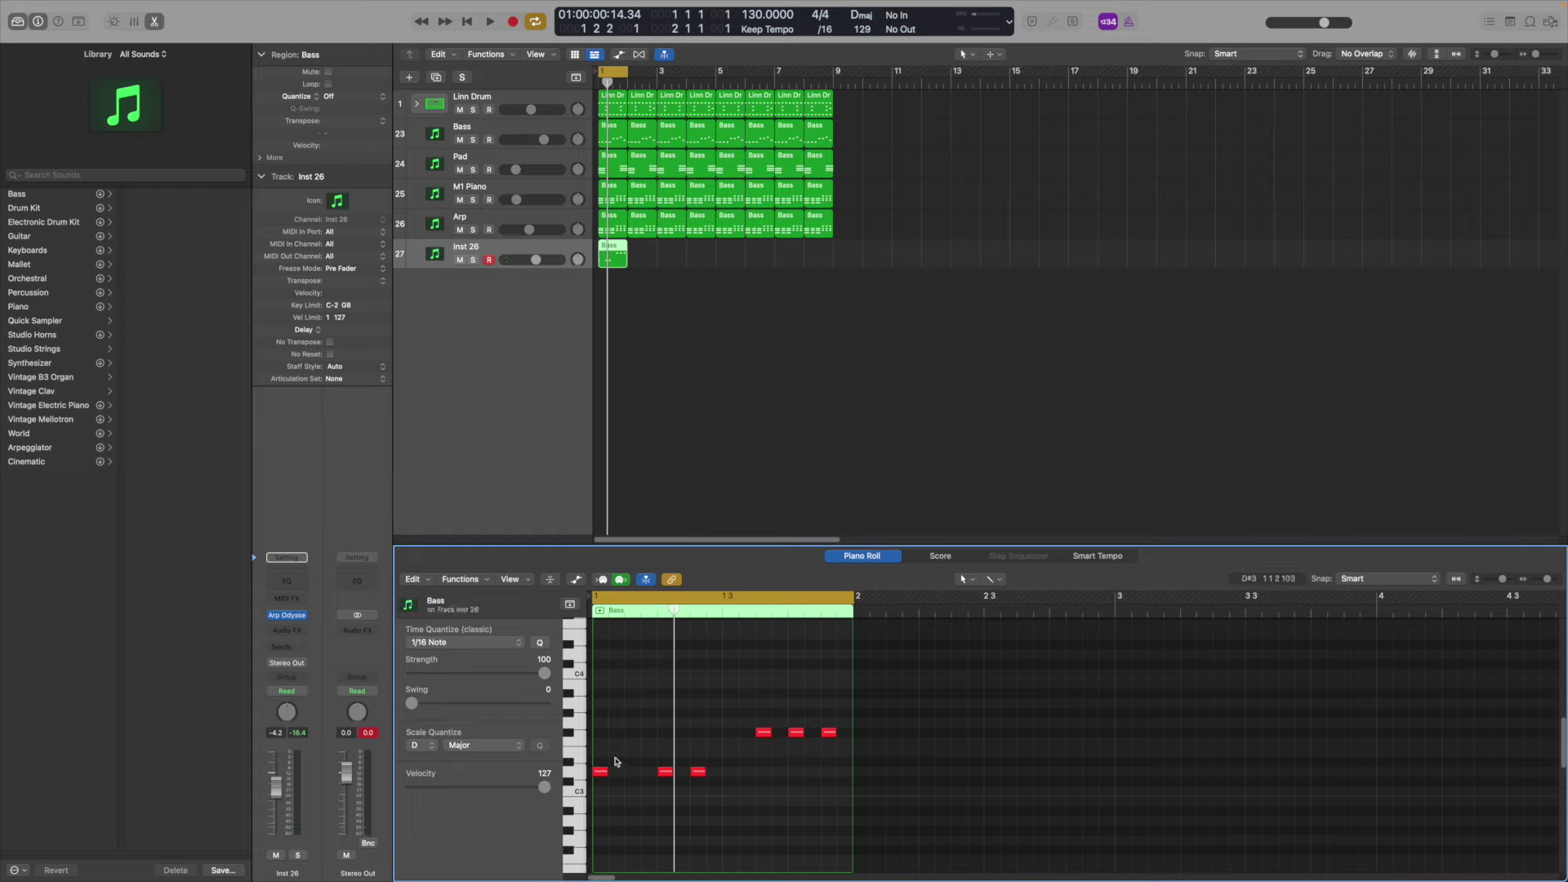
super+click(616, 723)
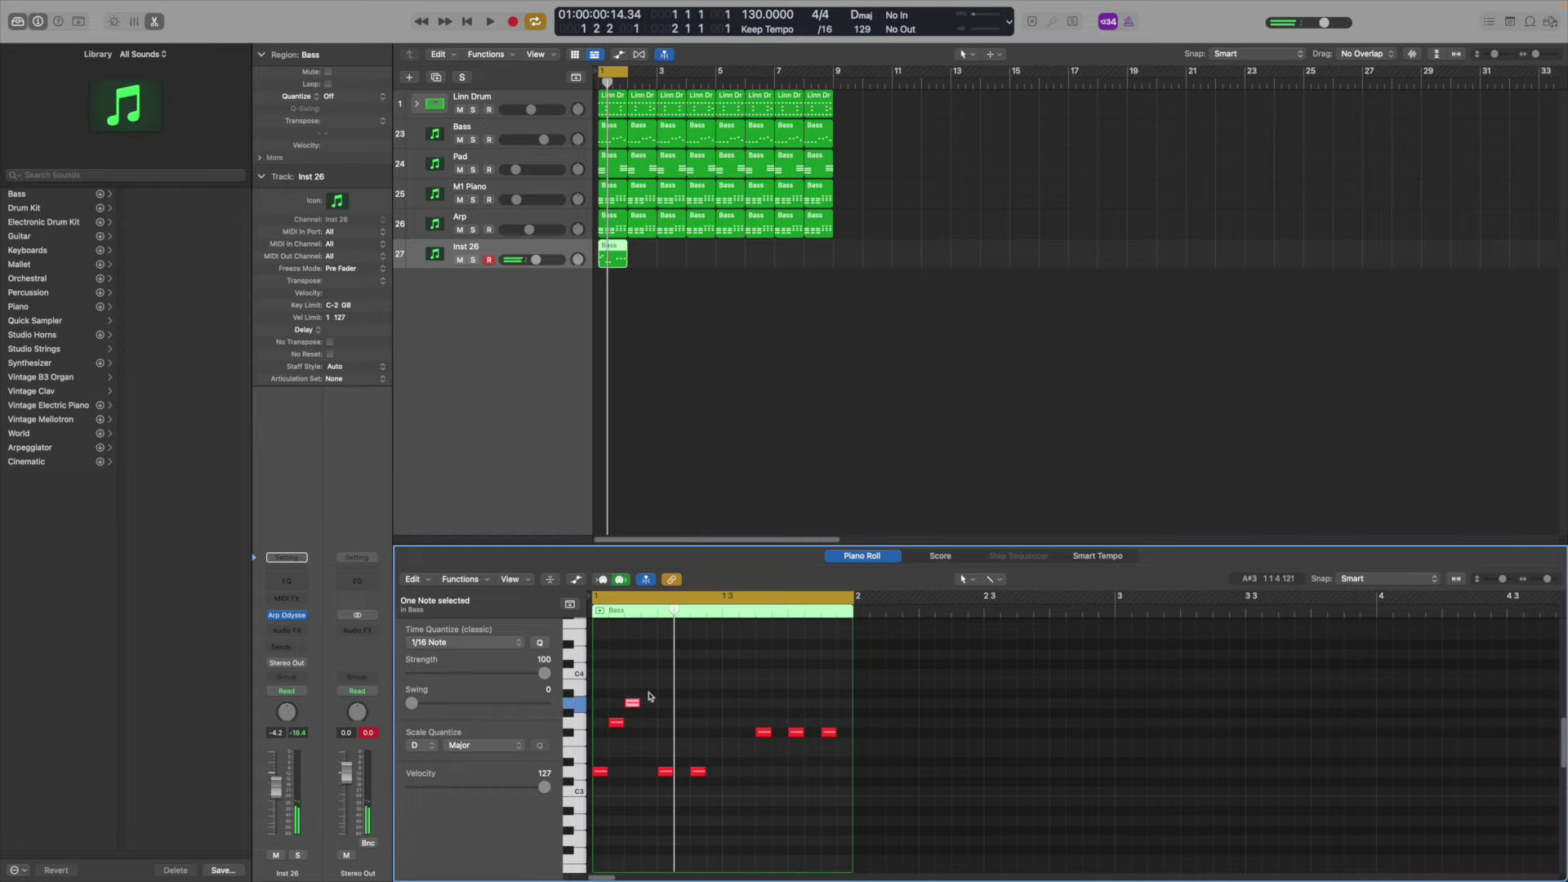
drag(893, 648, 597, 801)
click(484, 744)
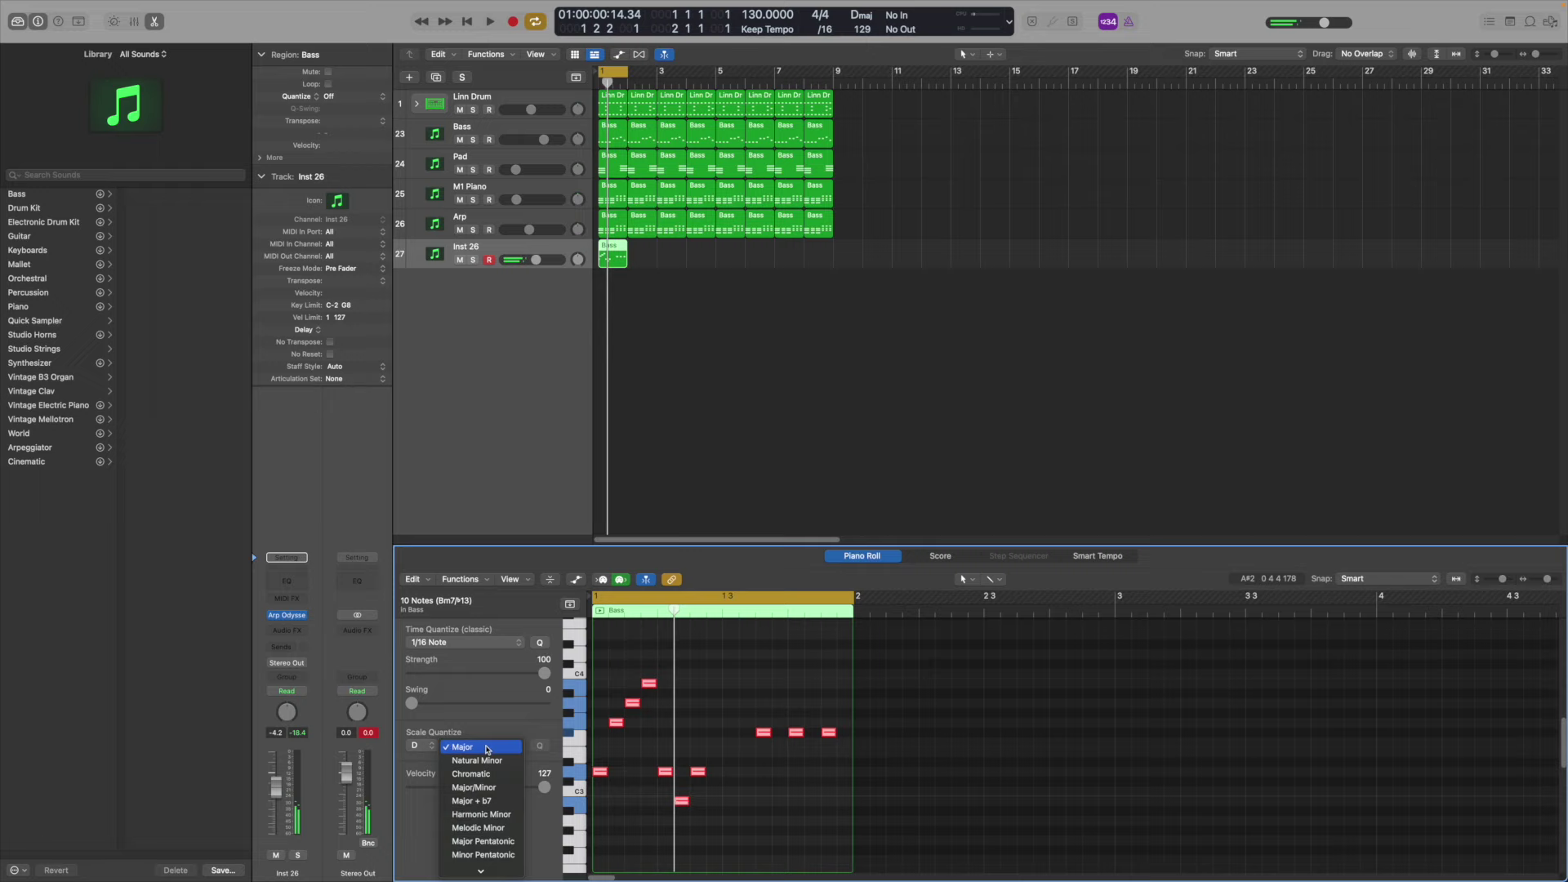
click(487, 749)
Add two more short notes around beat 3 of the bar 1 melody and play the loop
click(707, 761)
super+click(714, 769)
super+click(731, 741)
key(space)
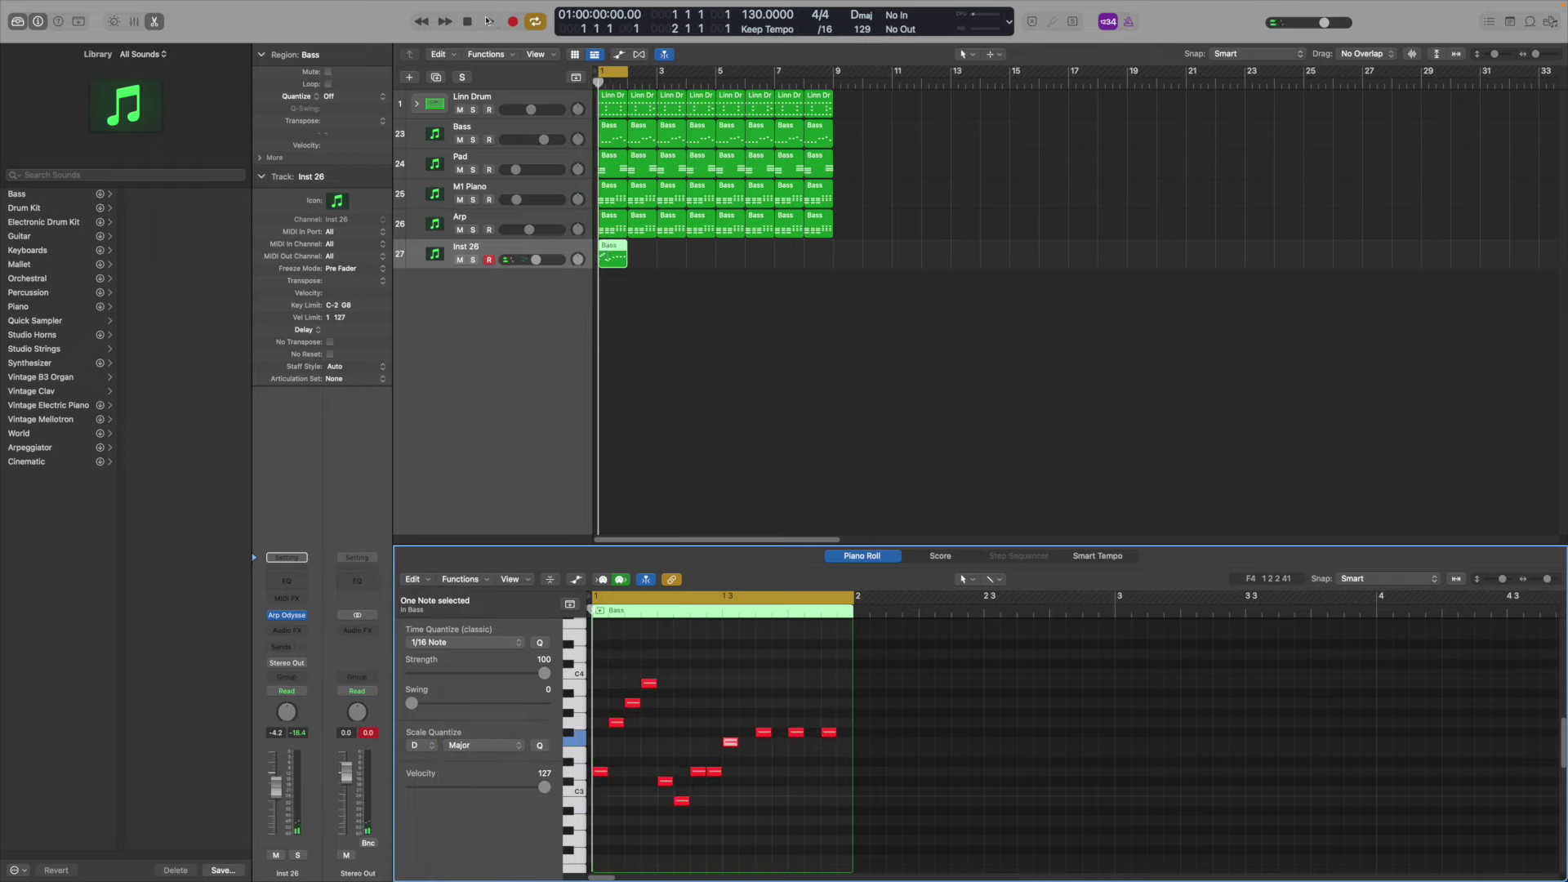
Rework the bar 1 melody into longer notes an octave higher, deleting extra notes and scale-quantizing it to D Major
drag(615, 722, 630, 685)
drag(714, 771, 665, 715)
key(BackSpace)
key(BackSpace)
drag(796, 731, 795, 712)
key(super+a)
click(539, 745)
drag(682, 801, 622, 669)
scroll(718, 735, up, 3)
click(686, 703)
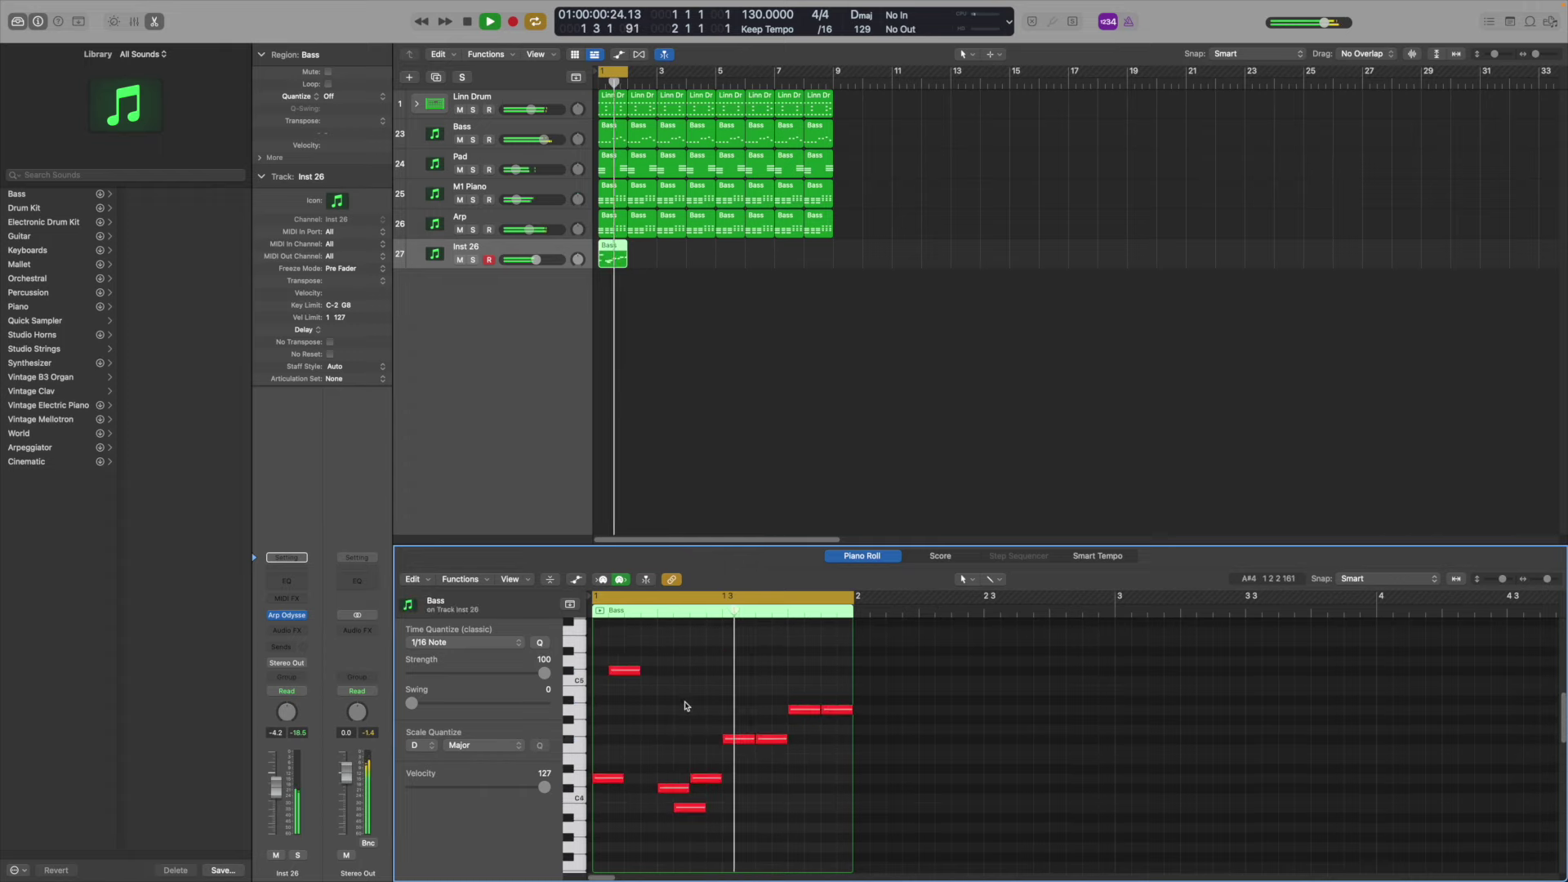
Duplicate the Inst 26 melody region to bar 2, move the cycle range to bar 2 and stop playback
drag(613, 263, 642, 261)
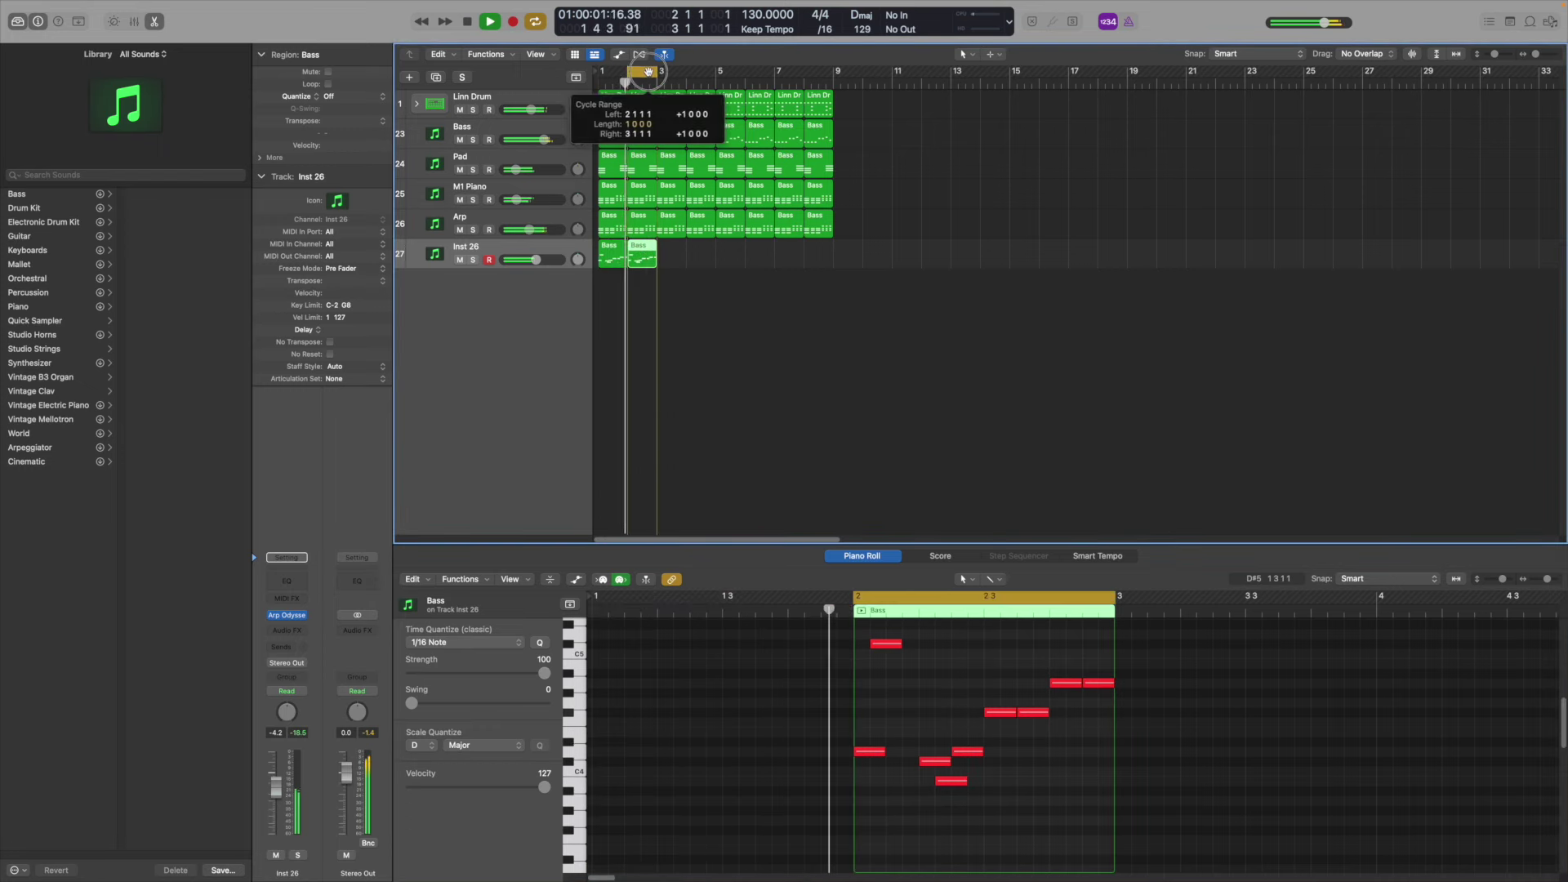
click(469, 21)
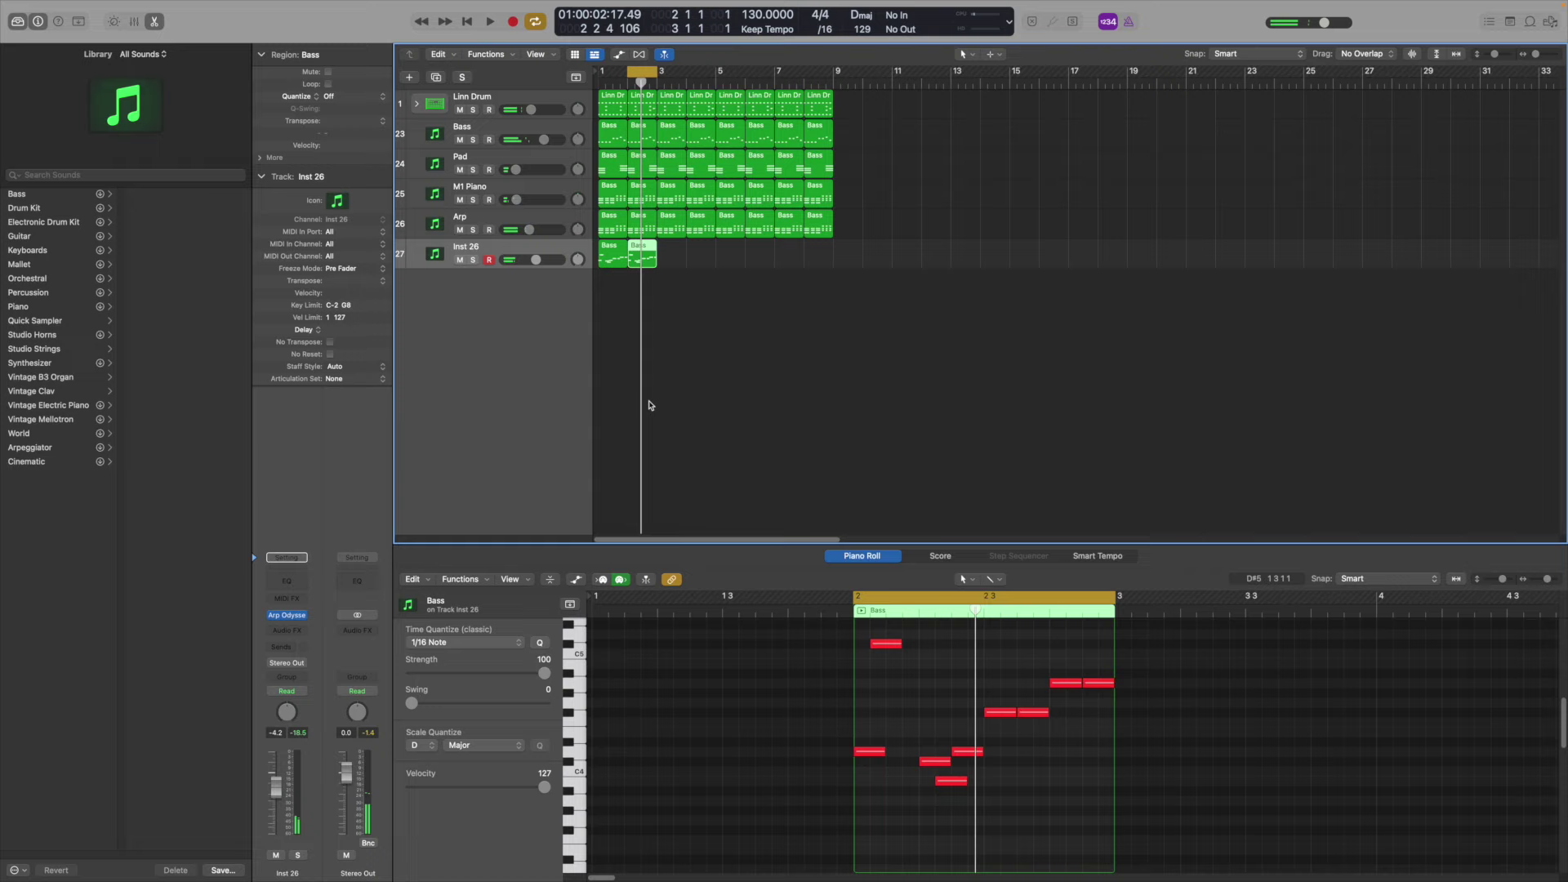
scroll(923, 723, up, 2)
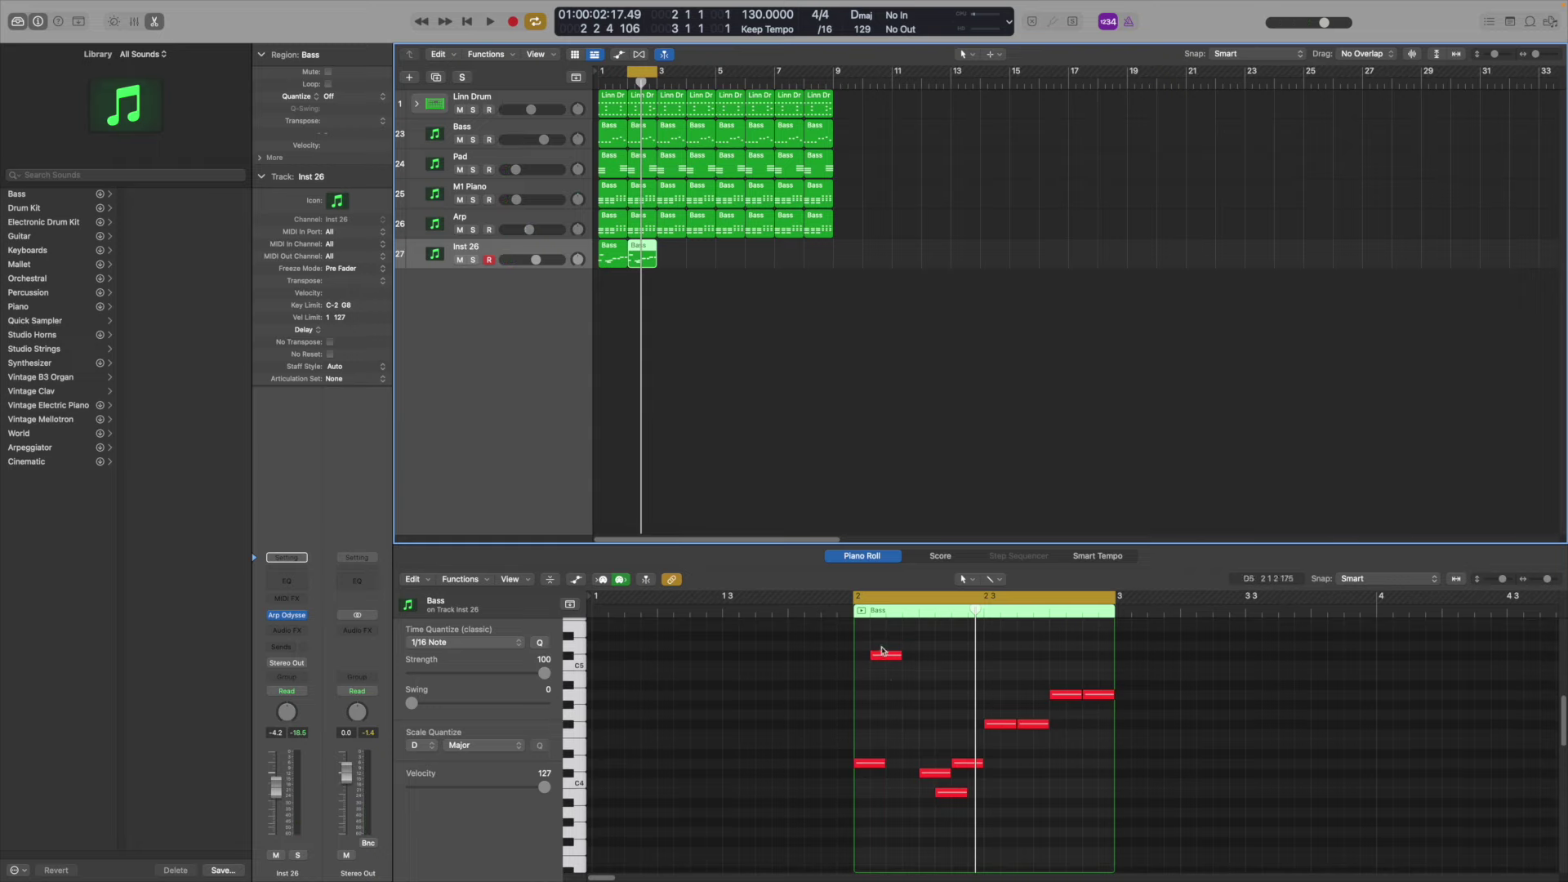
Vary the bar 2 melody by lowering its first two notes, shifting the middle notes and raising the second-to-last note
drag(881, 659, 884, 687)
drag(868, 763, 868, 793)
mouse_move(932, 772)
mouse_down()
mouse_move(934, 725)
mouse_move(966, 764)
mouse_move(918, 792)
mouse_up()
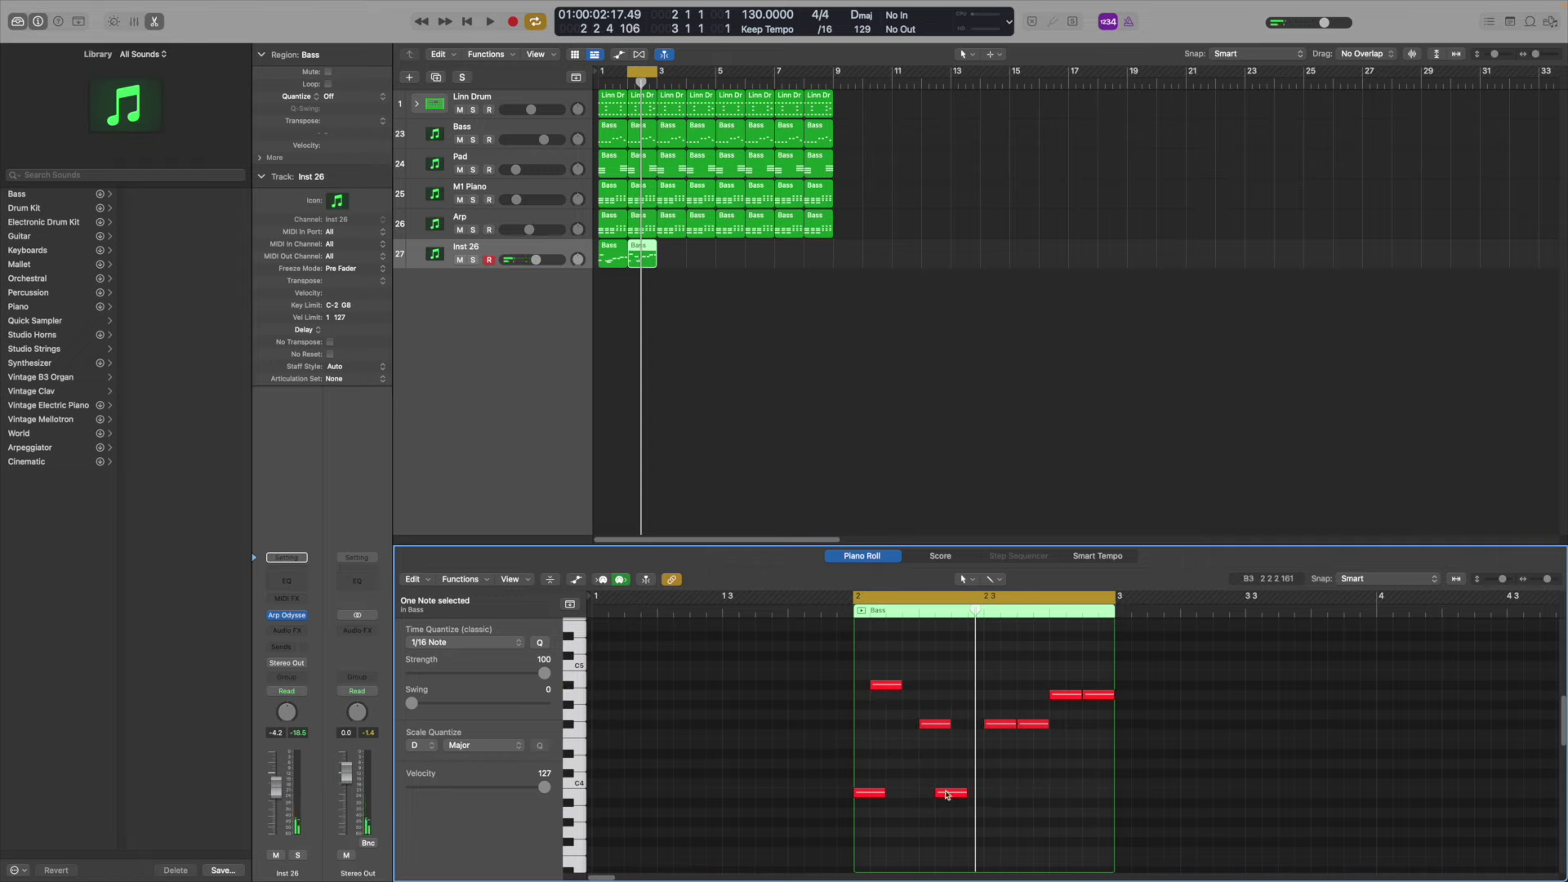
click(998, 724)
drag(998, 724, 998, 773)
drag(1065, 694, 1064, 664)
Scale-quantize all the bar 2 melody notes to D Major and play the loop
drag(1169, 640, 866, 805)
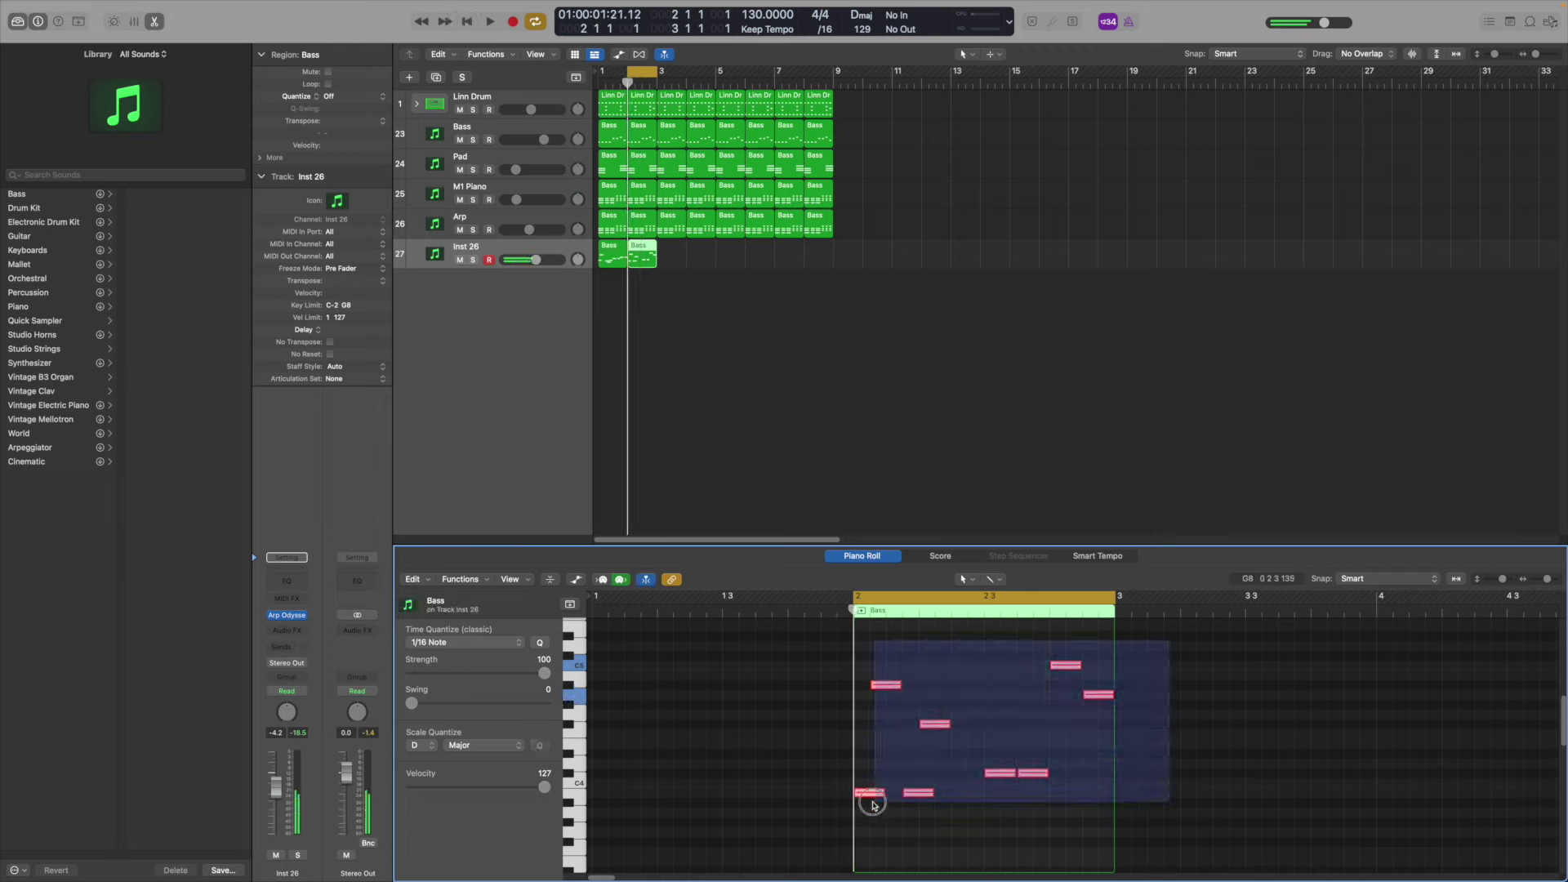
click(472, 745)
click(472, 745)
key(space)
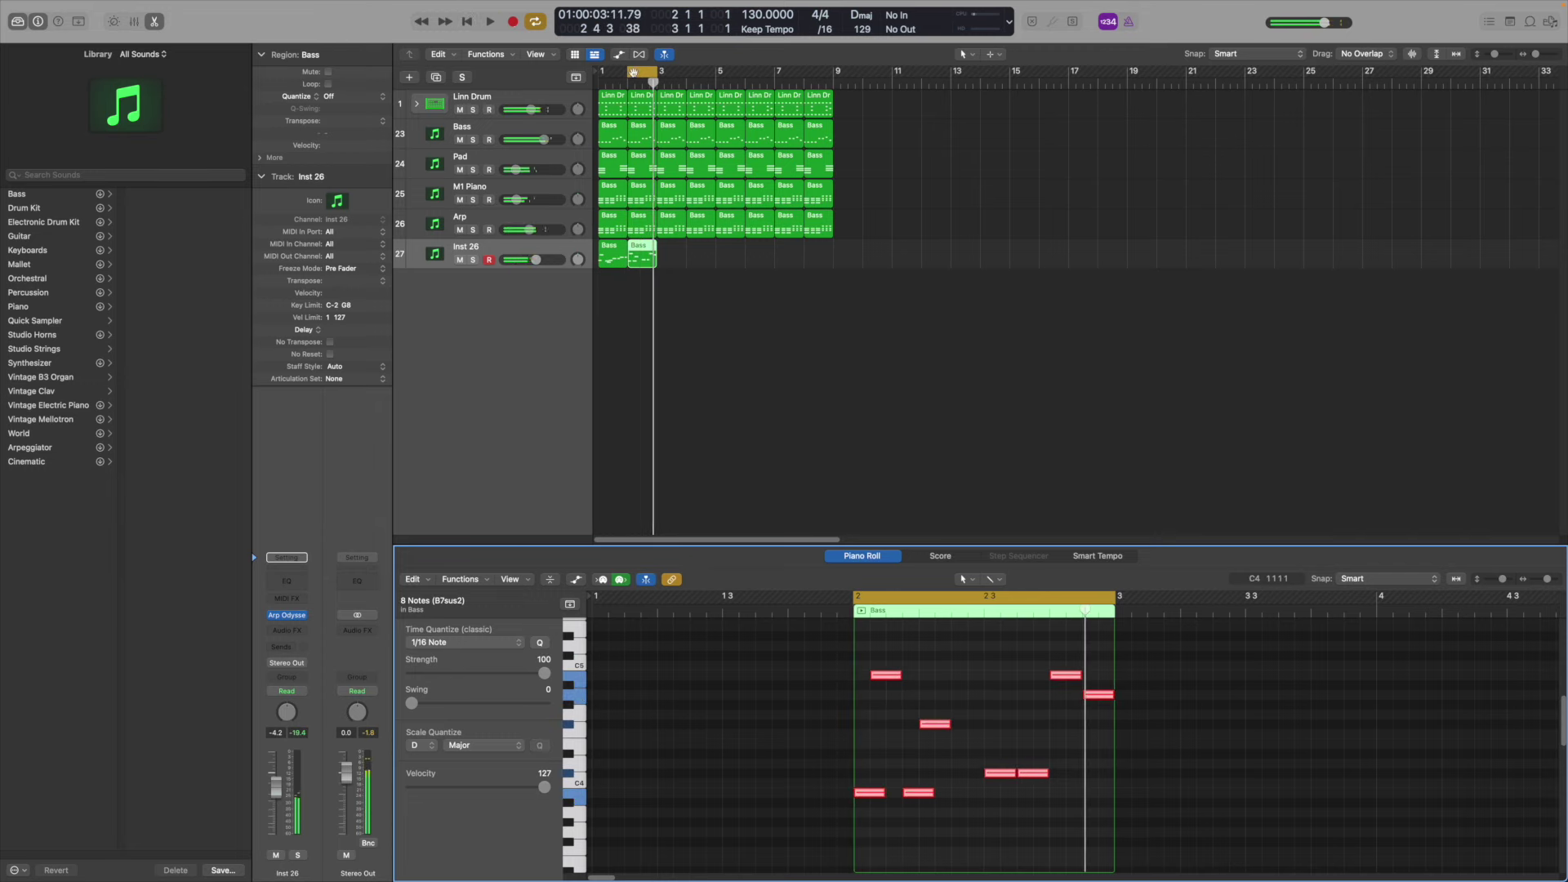
Extend the cycle range to cover bars 1 and 2, stop playback and turn cycling off
drag(633, 72, 599, 72)
key(space)
key(c)
Move the two Inst 26 melody regions to bars 5 and 6 and repeat them over bars 7 and 8
click(671, 258)
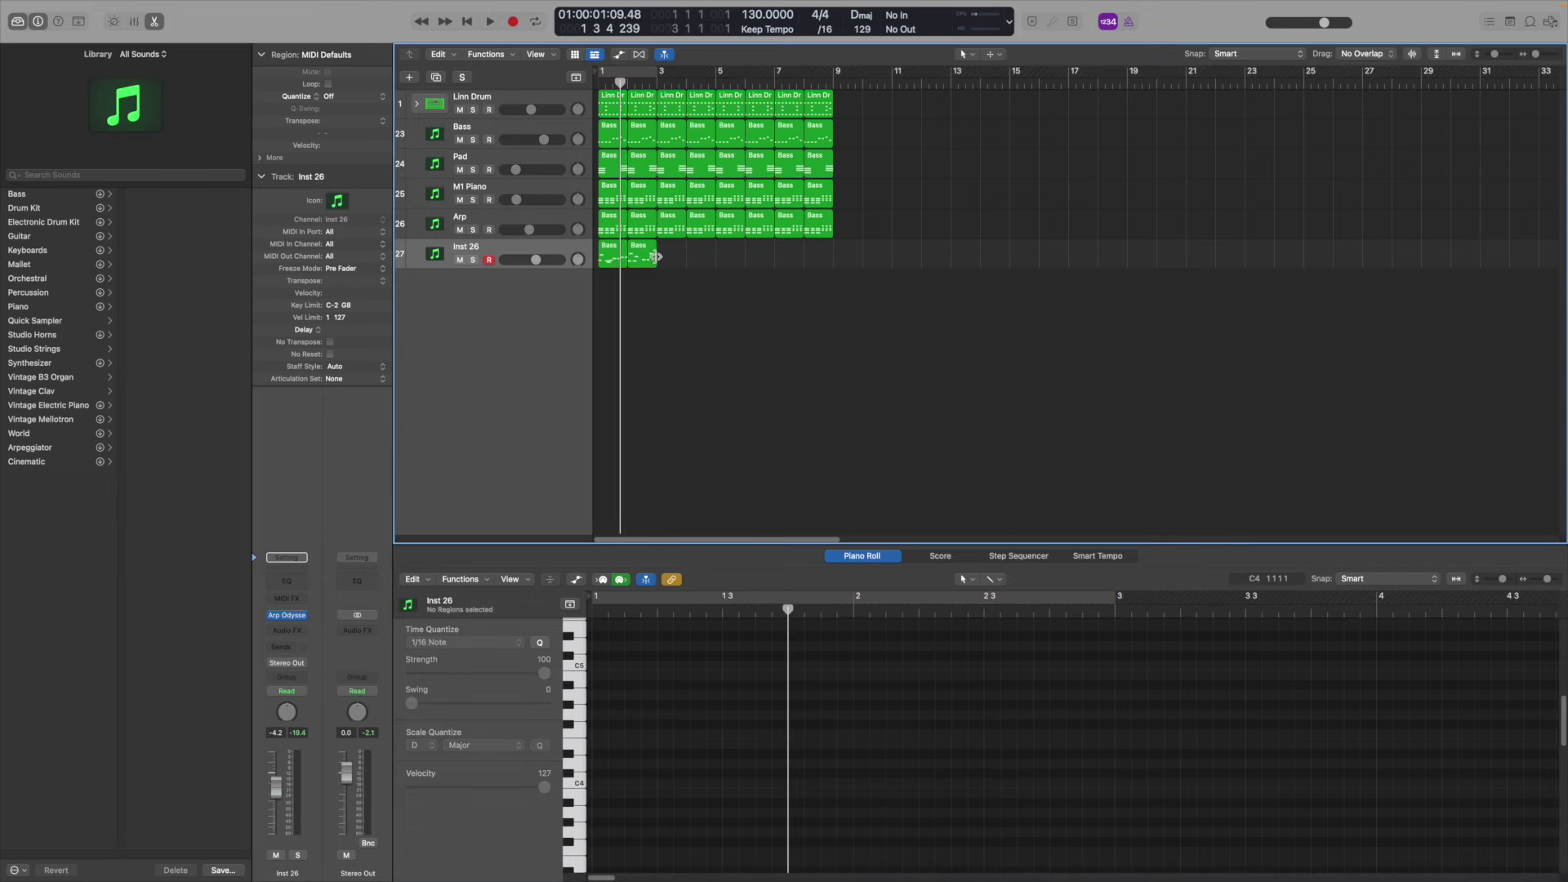
drag(668, 260, 612, 249)
drag(612, 251, 733, 249)
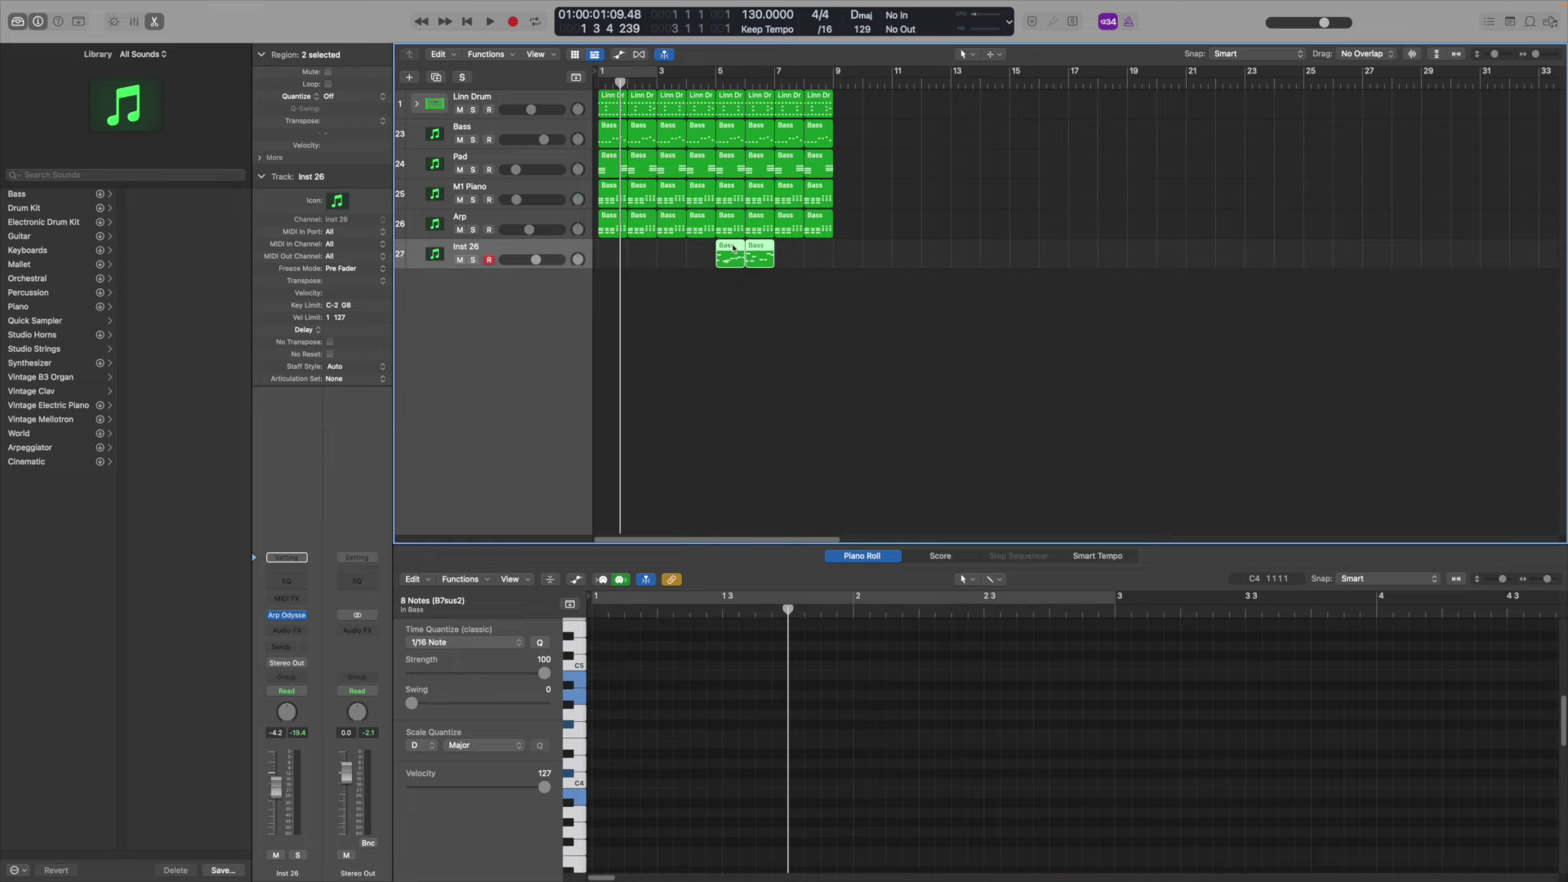
key(super+r)
click(653, 276)
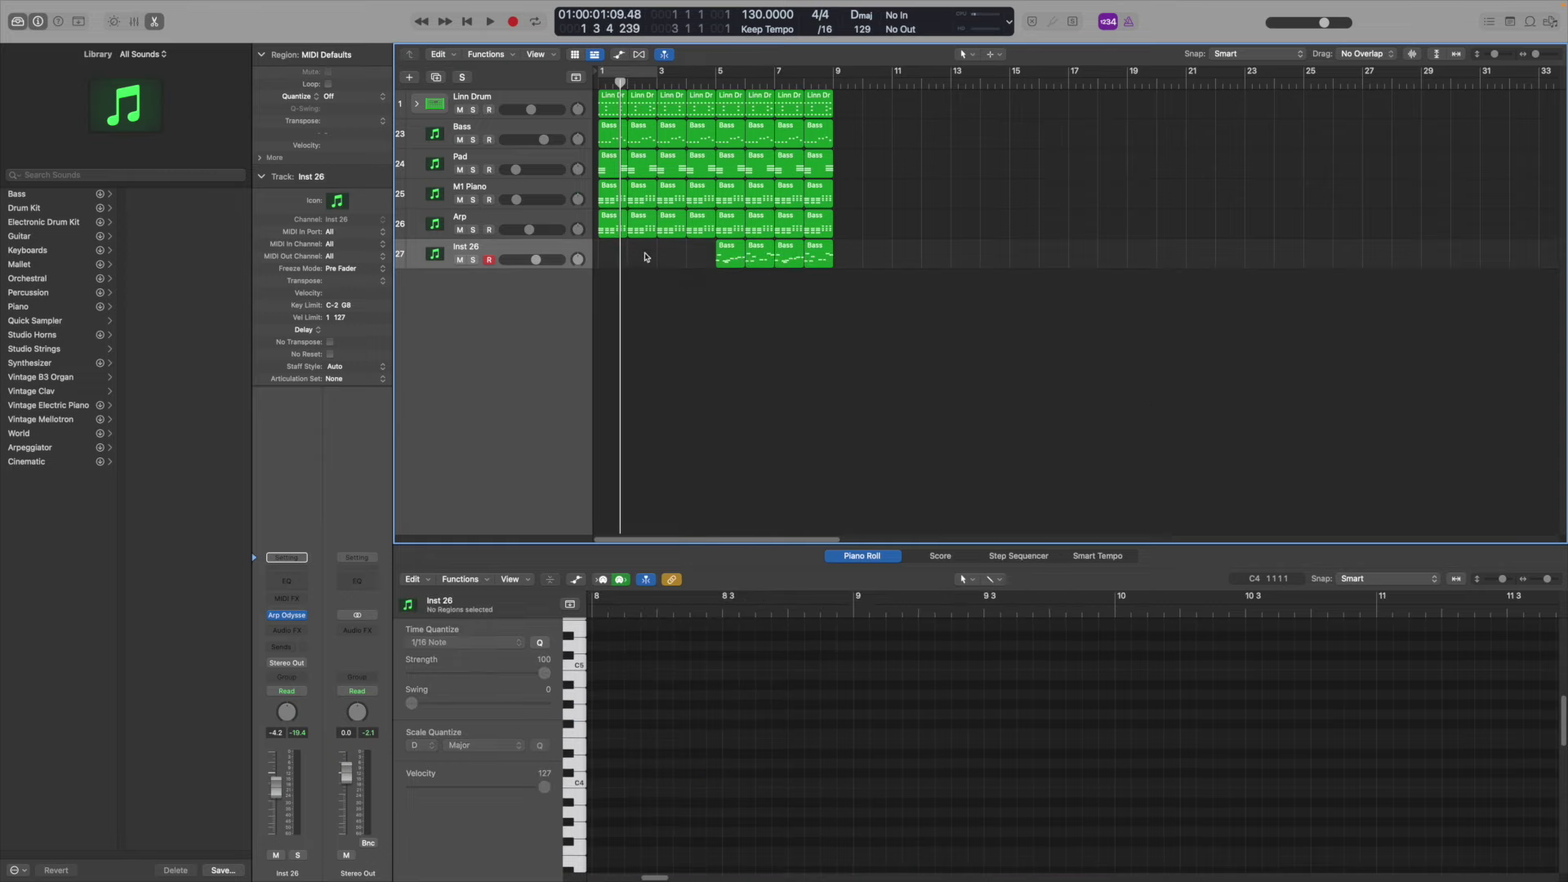
Mute the first two Arp regions and the first Pad and M1 Piano regions
drag(644, 249, 617, 228)
right_click(612, 217)
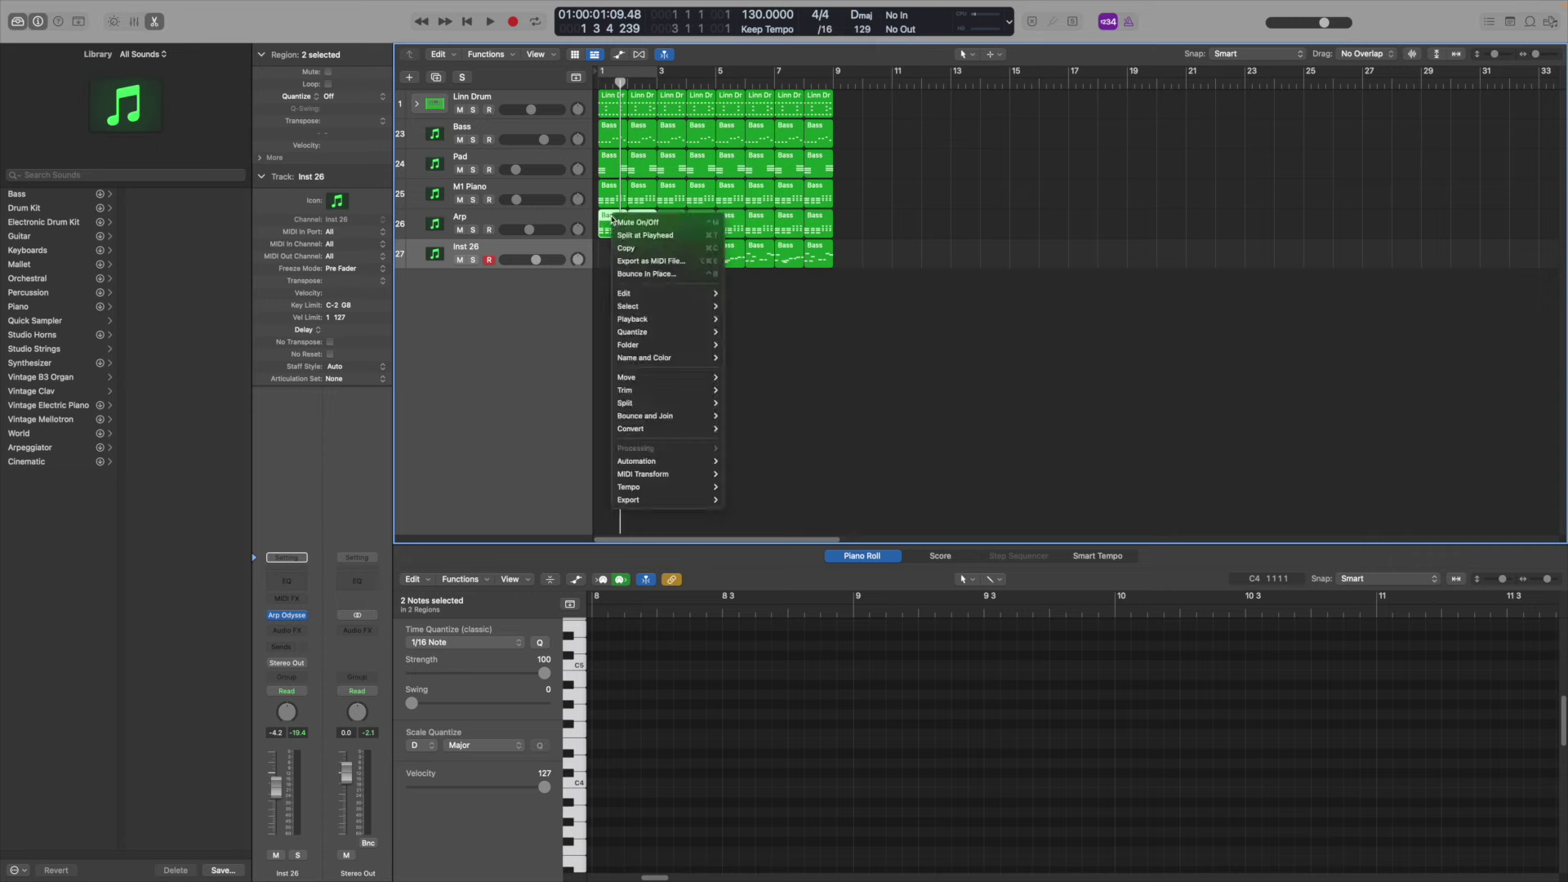
click(630, 223)
click(609, 167)
shift+click(608, 194)
Stagger the arrangement by shifting the regions from bar 3 onwards to bars 5 to 10 and the bar 2 layers to bar 3
key(super+a)
key(Return)
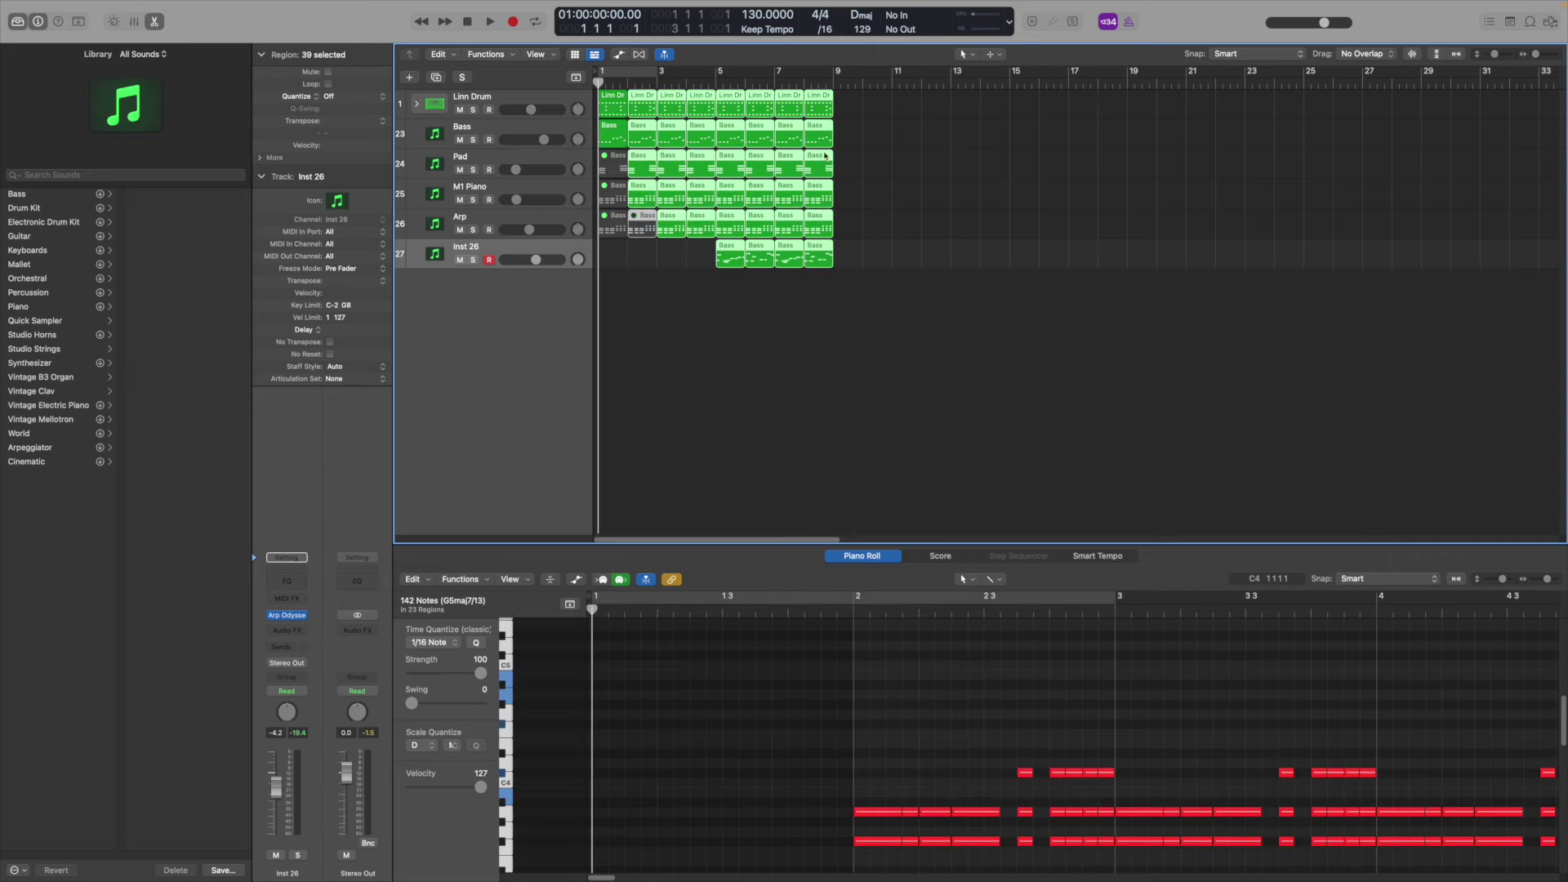
mouse_move(639, 98)
mouse_down()
mouse_move(671, 101)
mouse_move(614, 103)
mouse_move(645, 105)
mouse_up()
click(642, 236)
drag(903, 285, 694, 88)
drag(696, 97, 725, 98)
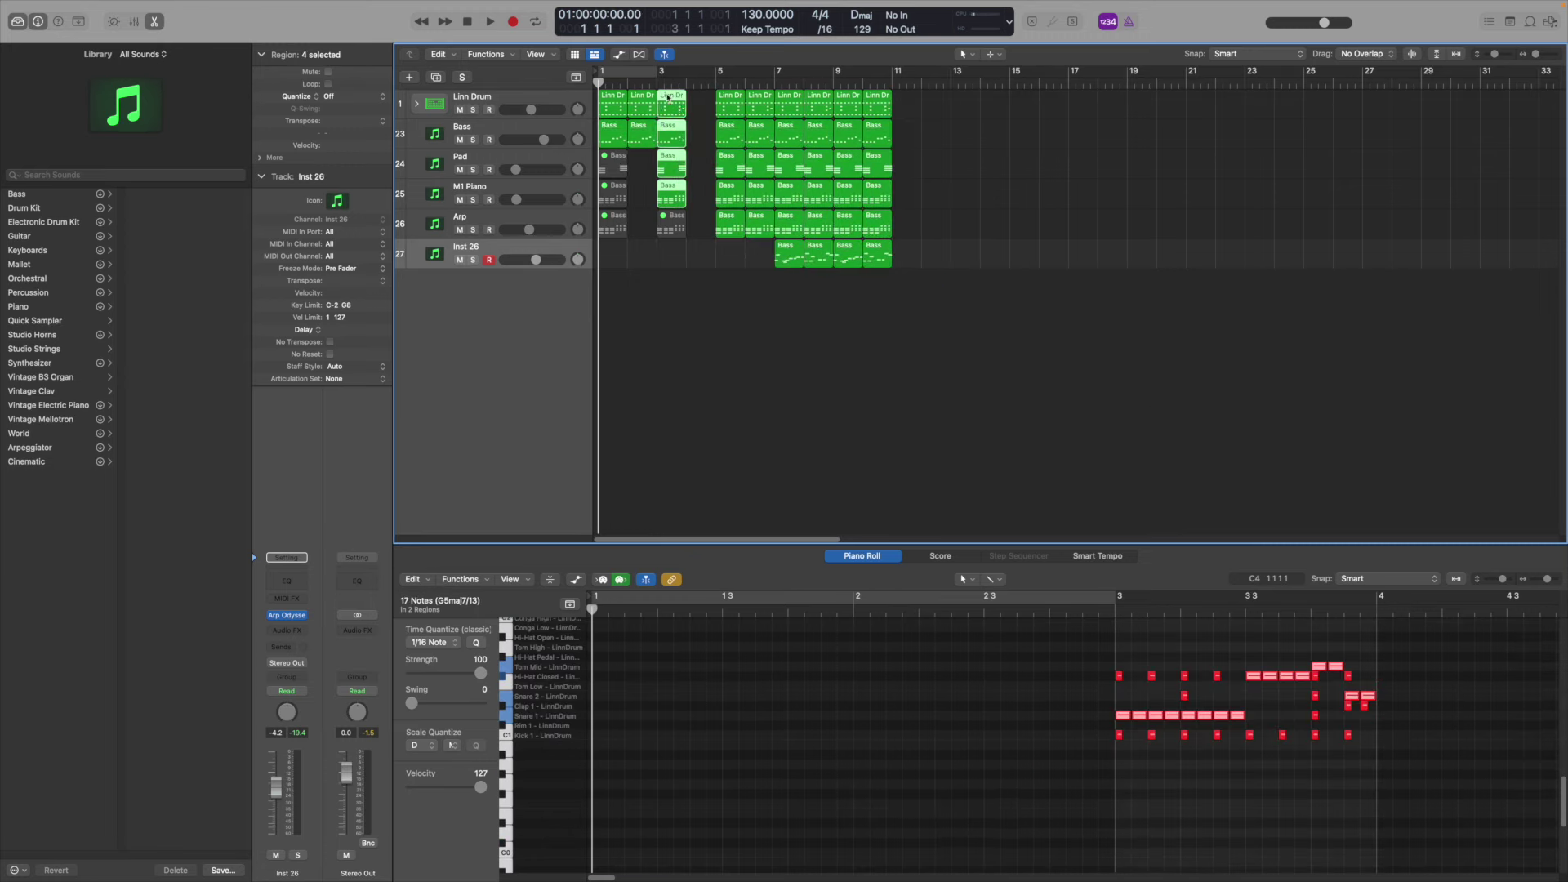
Create a software instrument track, load Dexed, choose ApolloHarp from the Finetales 2 cartridge and close the synth
key(alt+super+n)
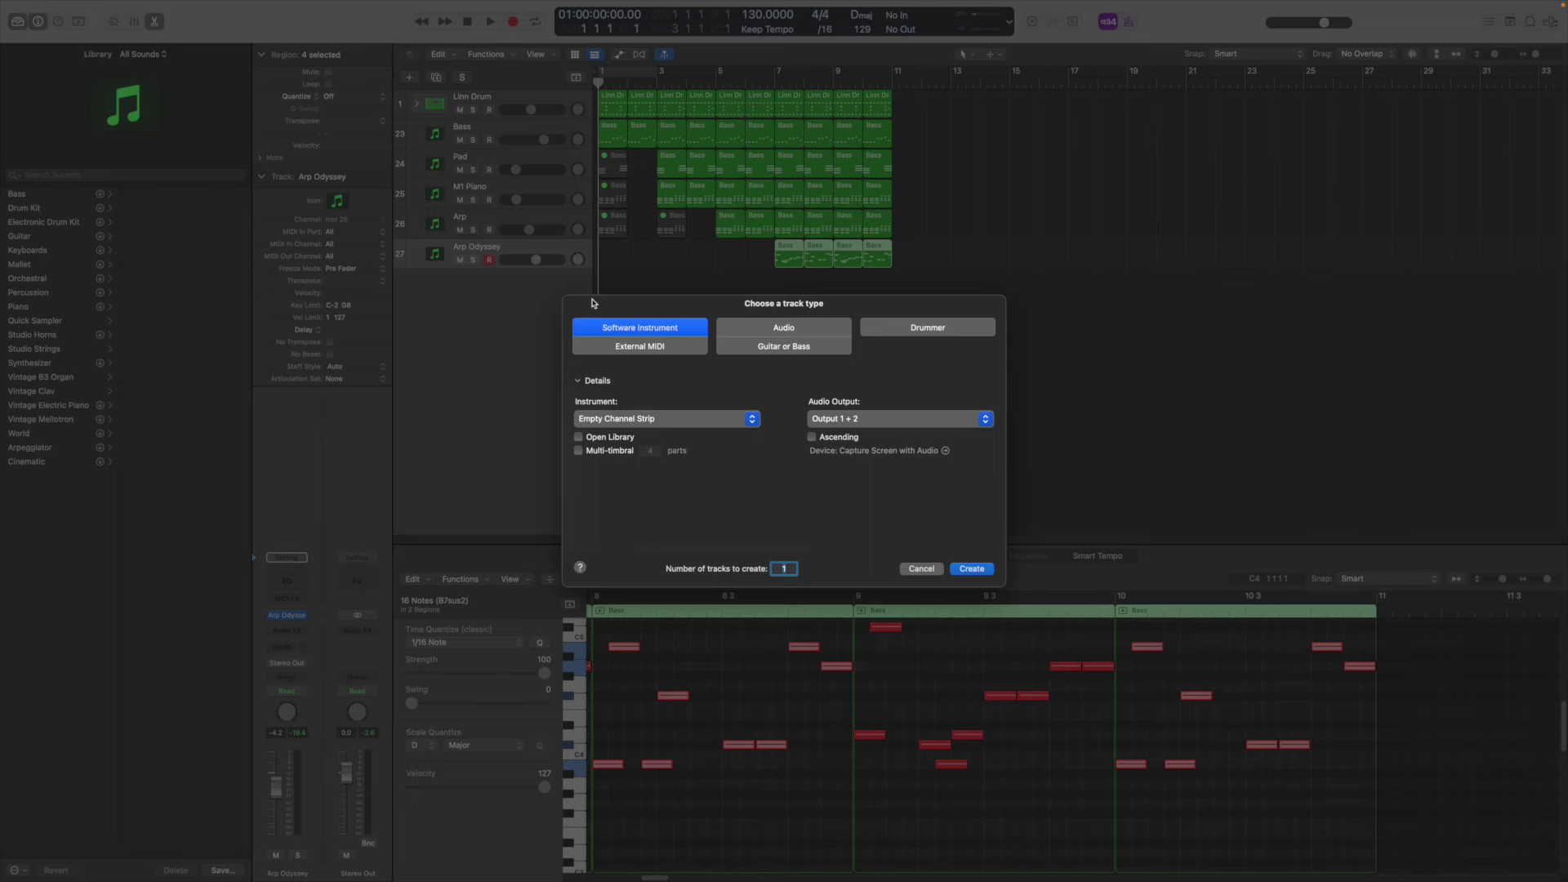
click(970, 569)
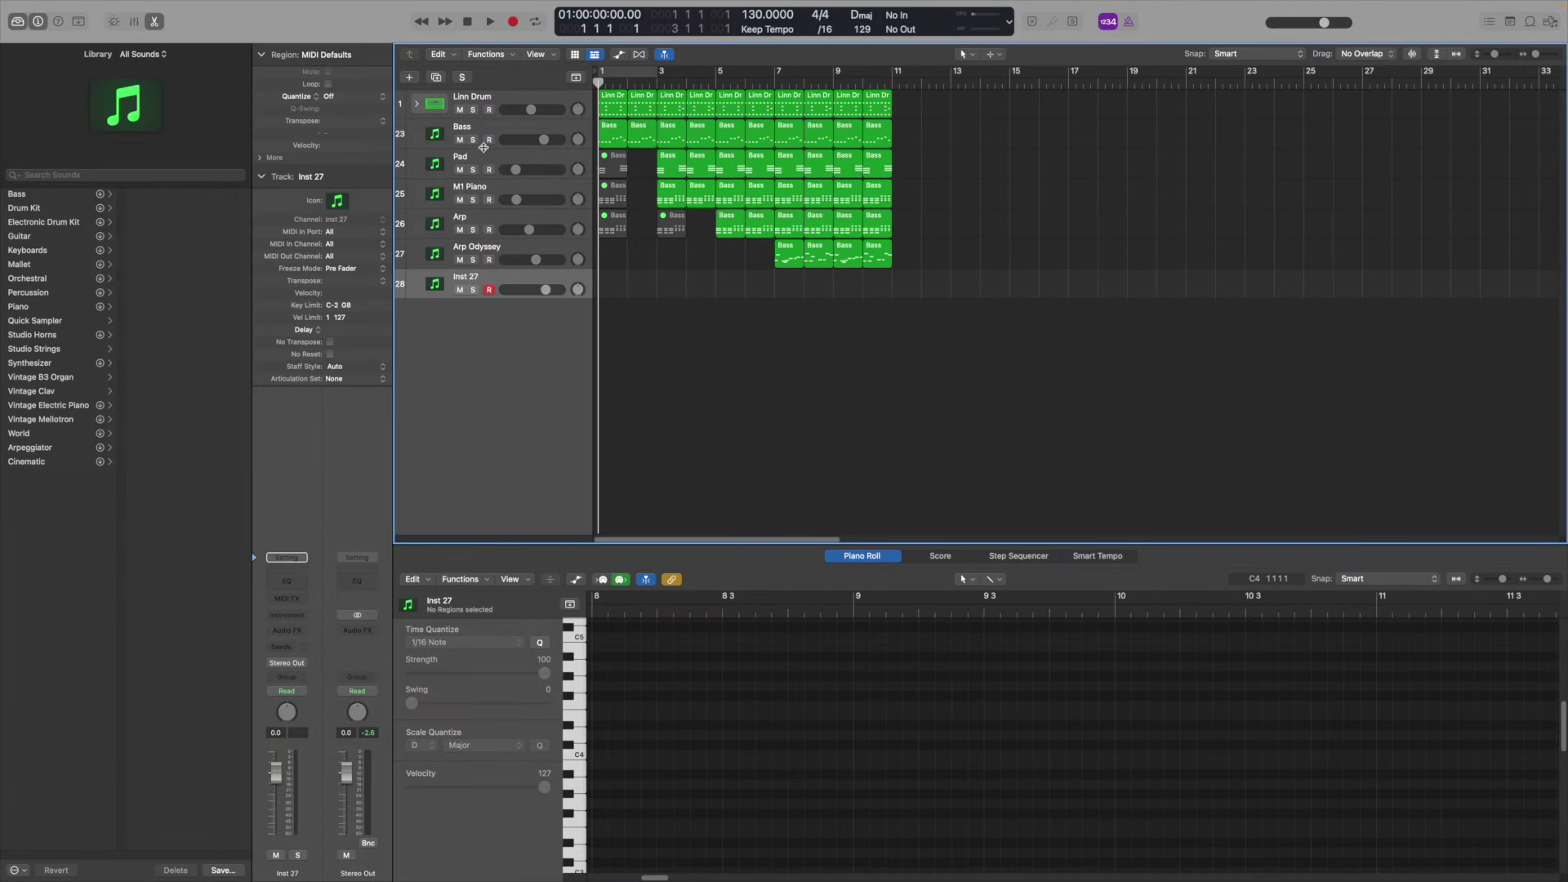
click(140, 23)
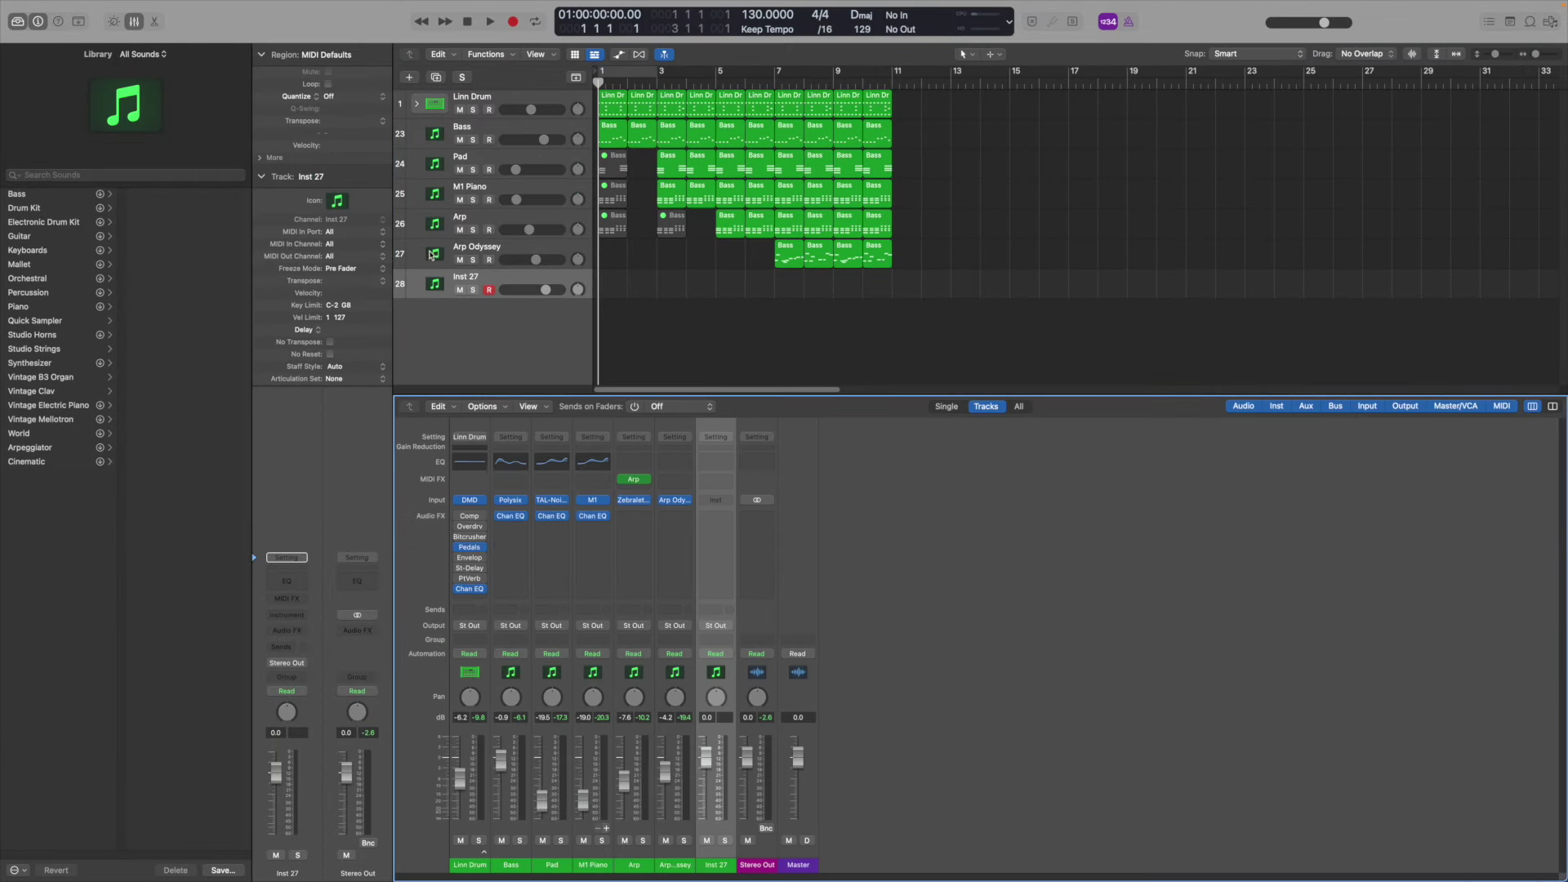
click(715, 500)
mouse_move(768, 856)
mouse_move(892, 701)
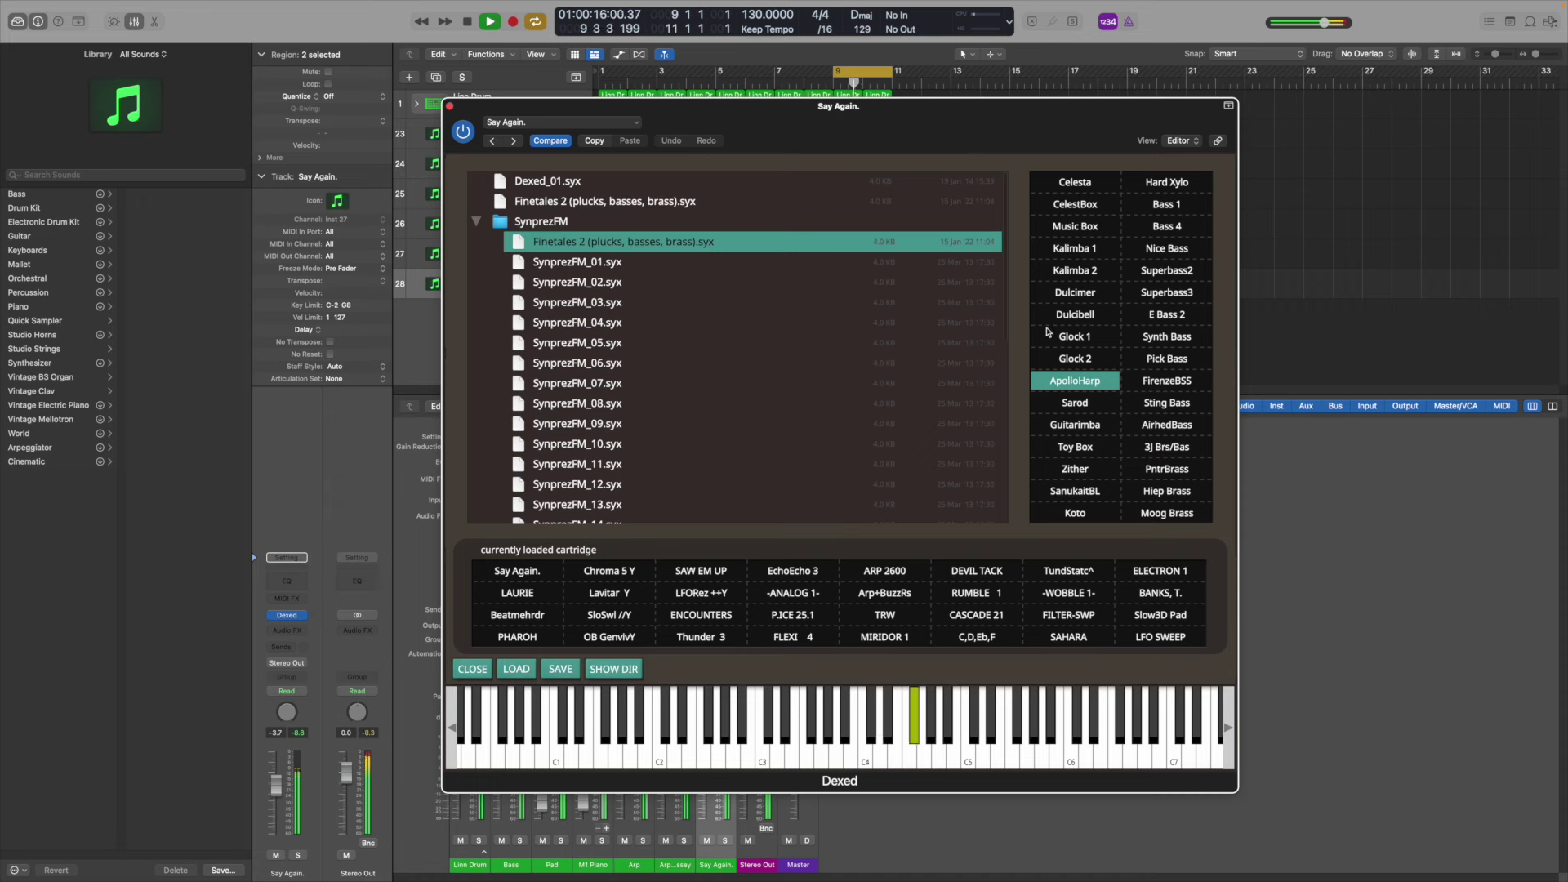
click(450, 106)
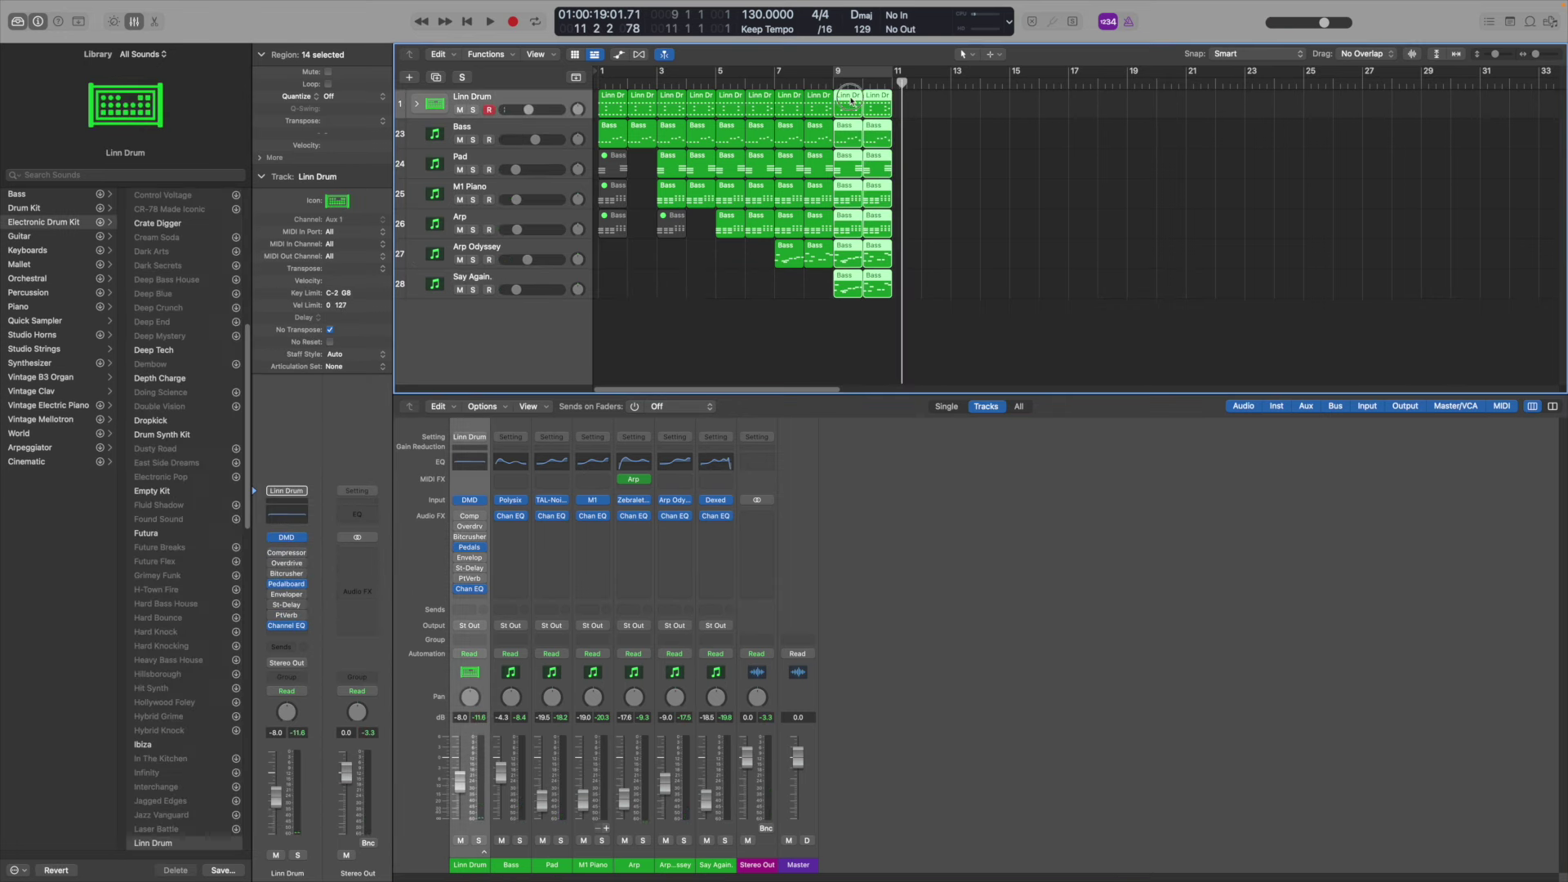
Copy the bars 9 and 10 regions of all tracks to bars 11 and 12, and extend the Linn Drum regions through bar 21
drag(850, 101, 909, 103)
click(979, 286)
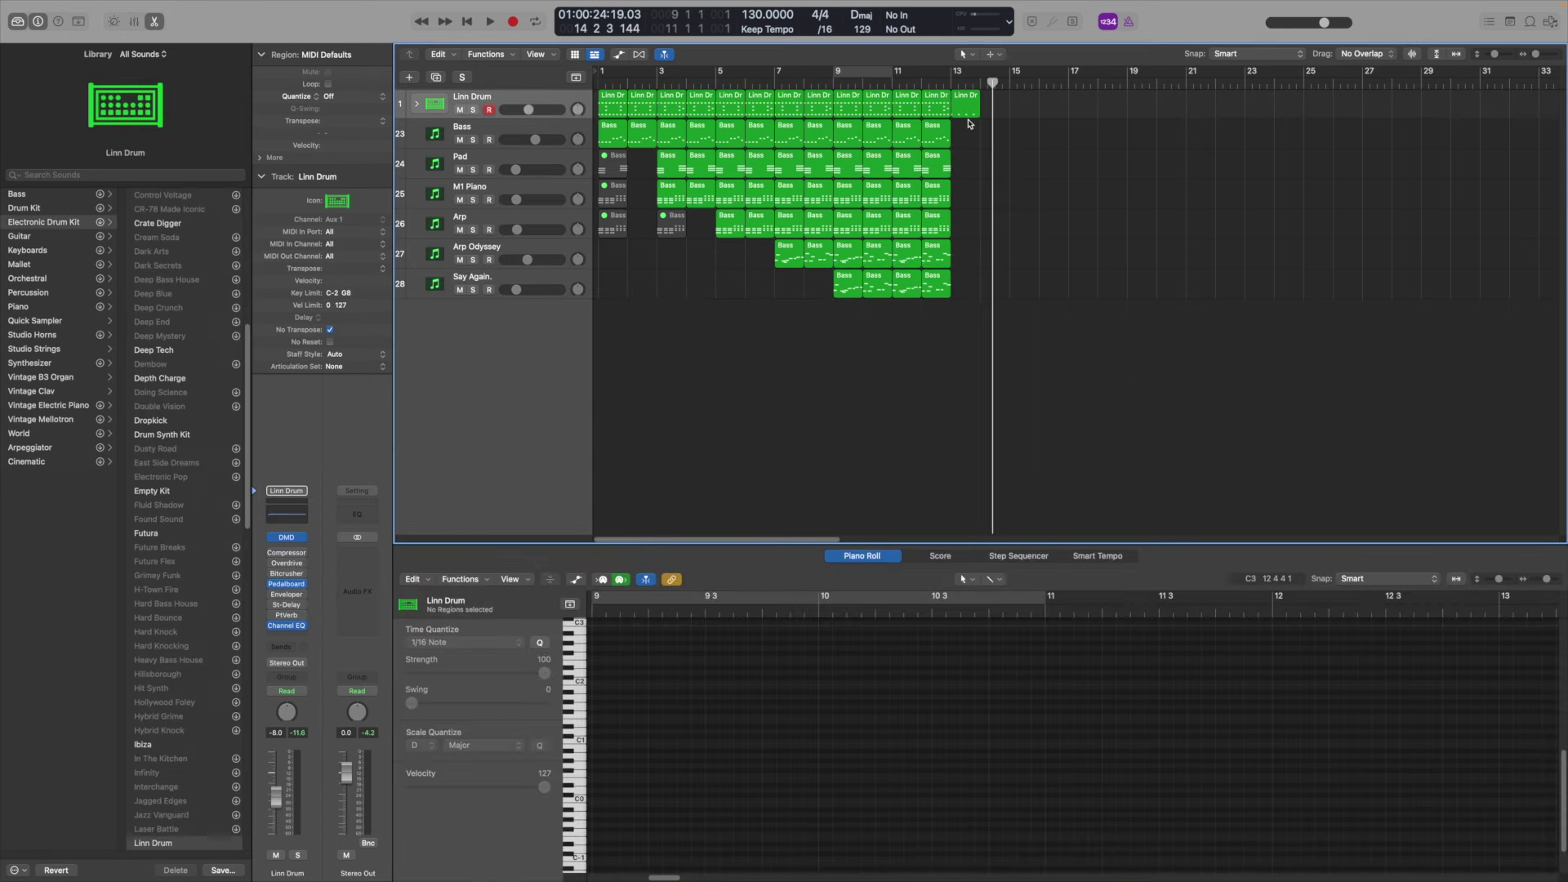
click(939, 105)
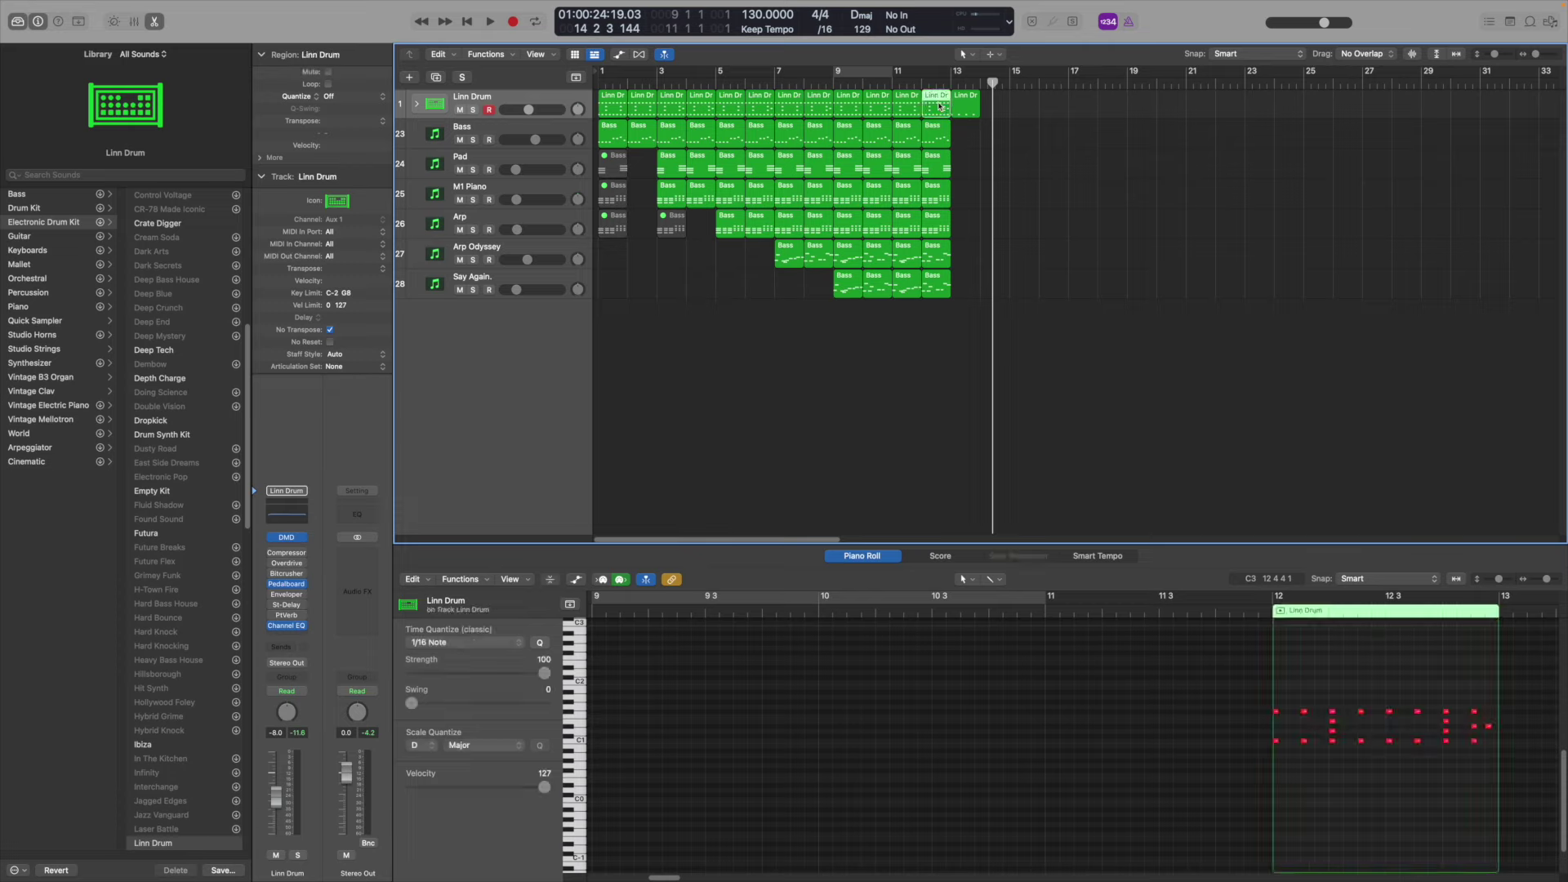
drag(908, 104, 1110, 109)
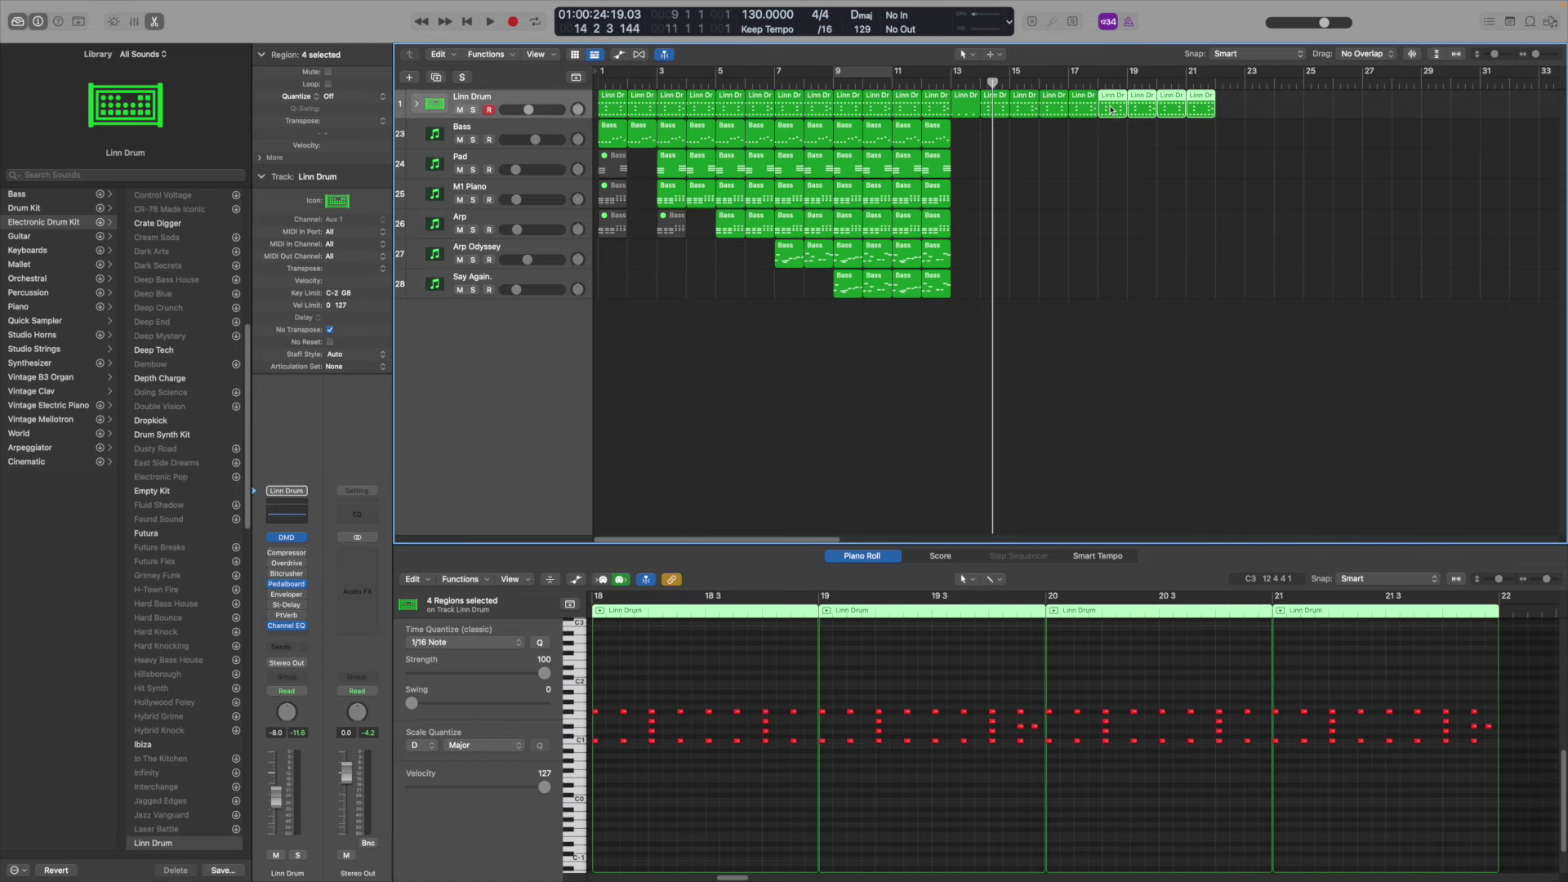
Copy the bar 12 Bass region to bar 14, raise its first four notes and raise the next four even higher
drag(934, 132, 994, 133)
click(1081, 748)
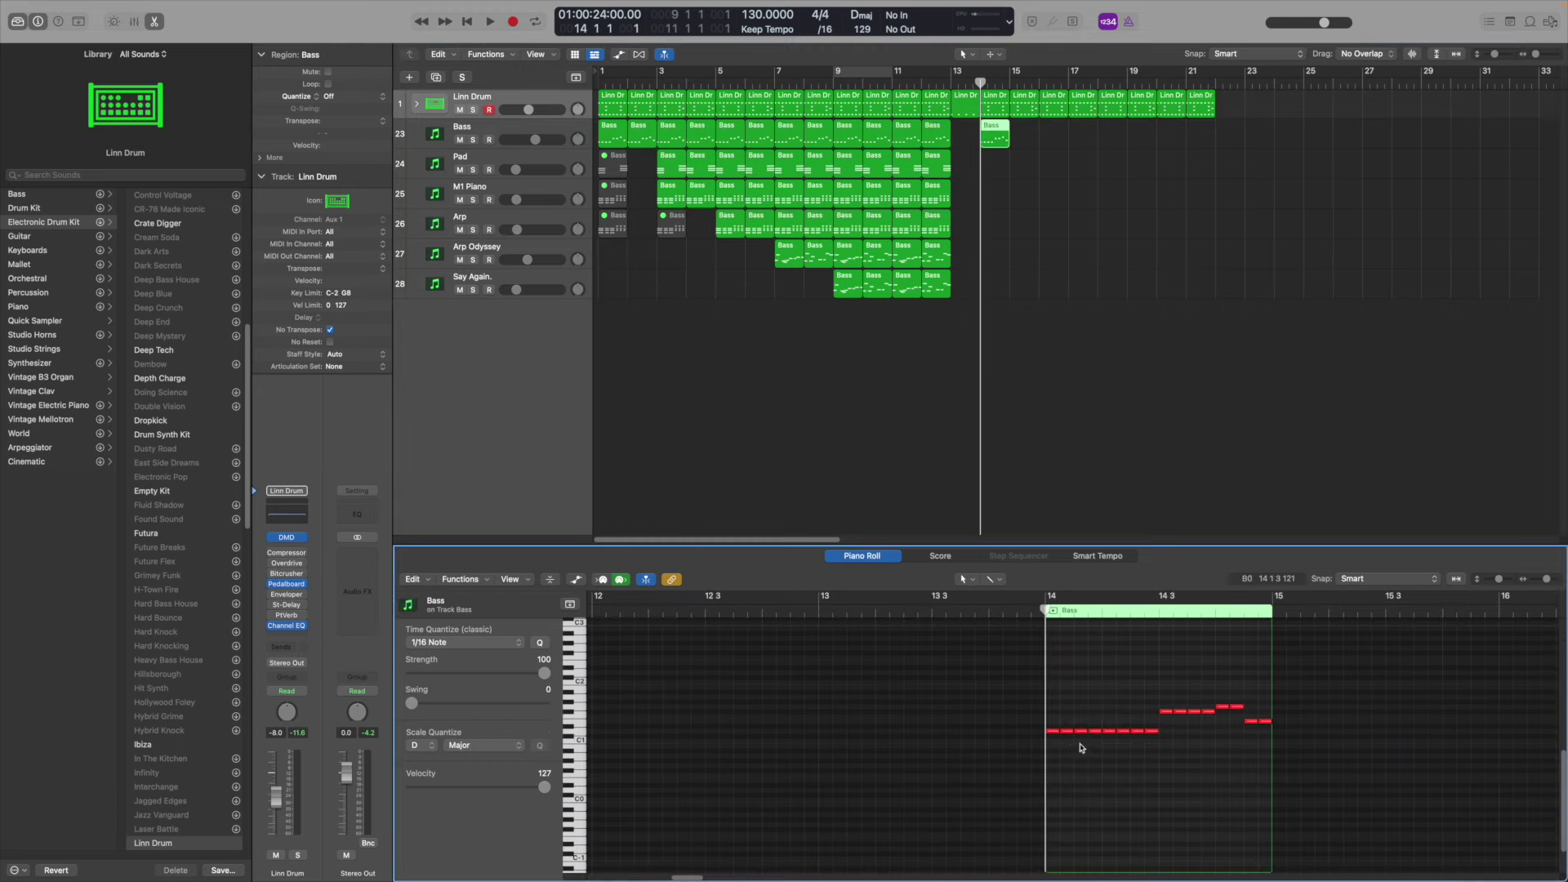
drag(1052, 733, 1054, 697)
drag(1158, 683, 1106, 707)
drag(1109, 699, 1109, 684)
click(1168, 702)
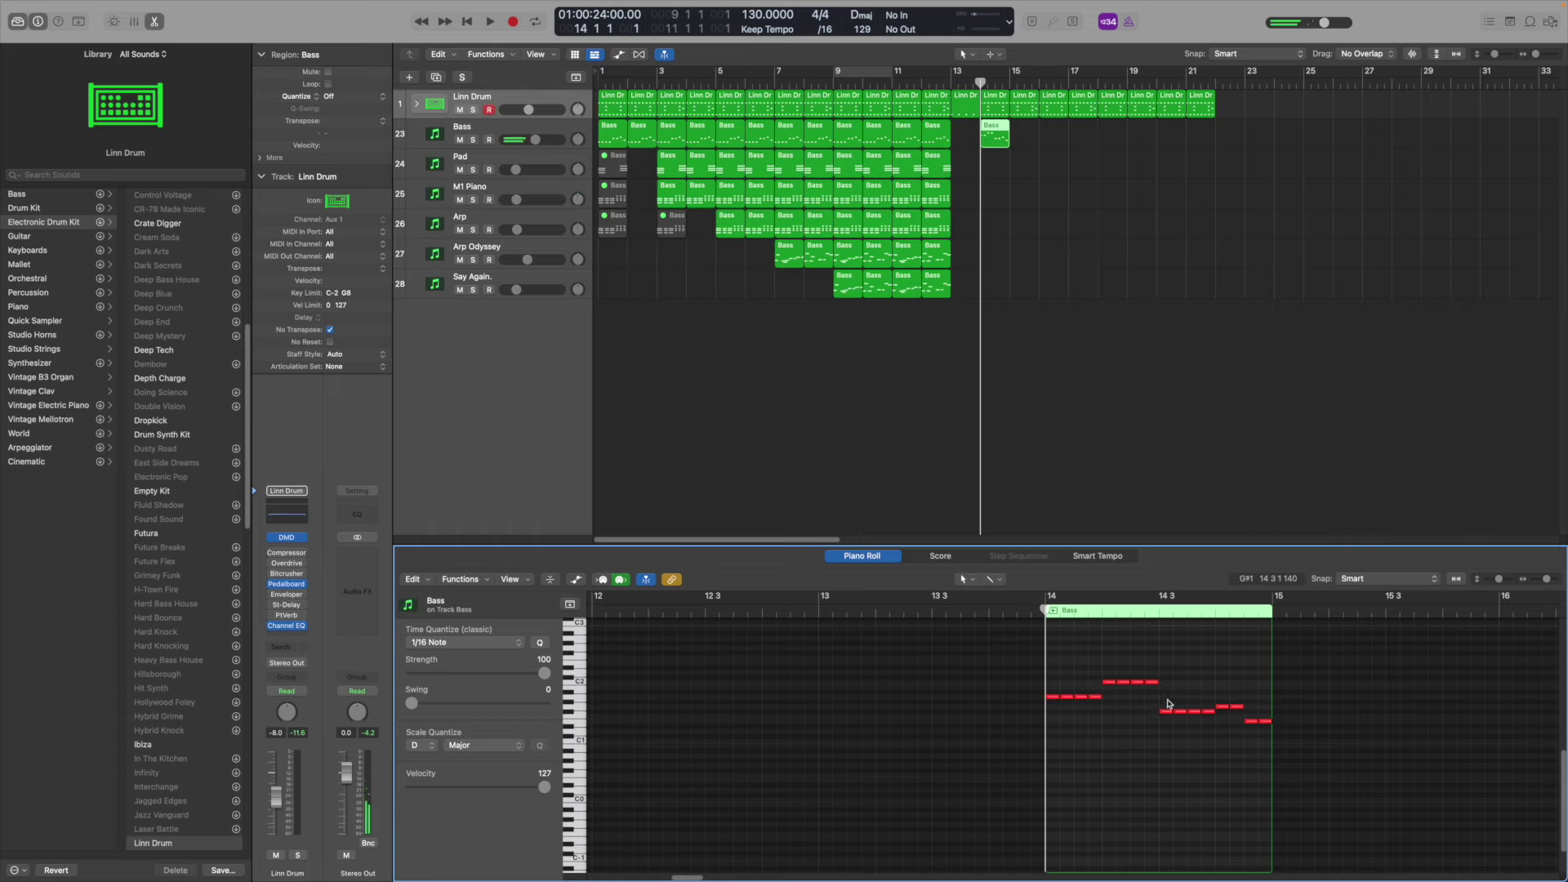
Raise the closing notes of the bar 14 Bass region and scale-quantize all its notes to D Major
drag(1264, 726, 1255, 698)
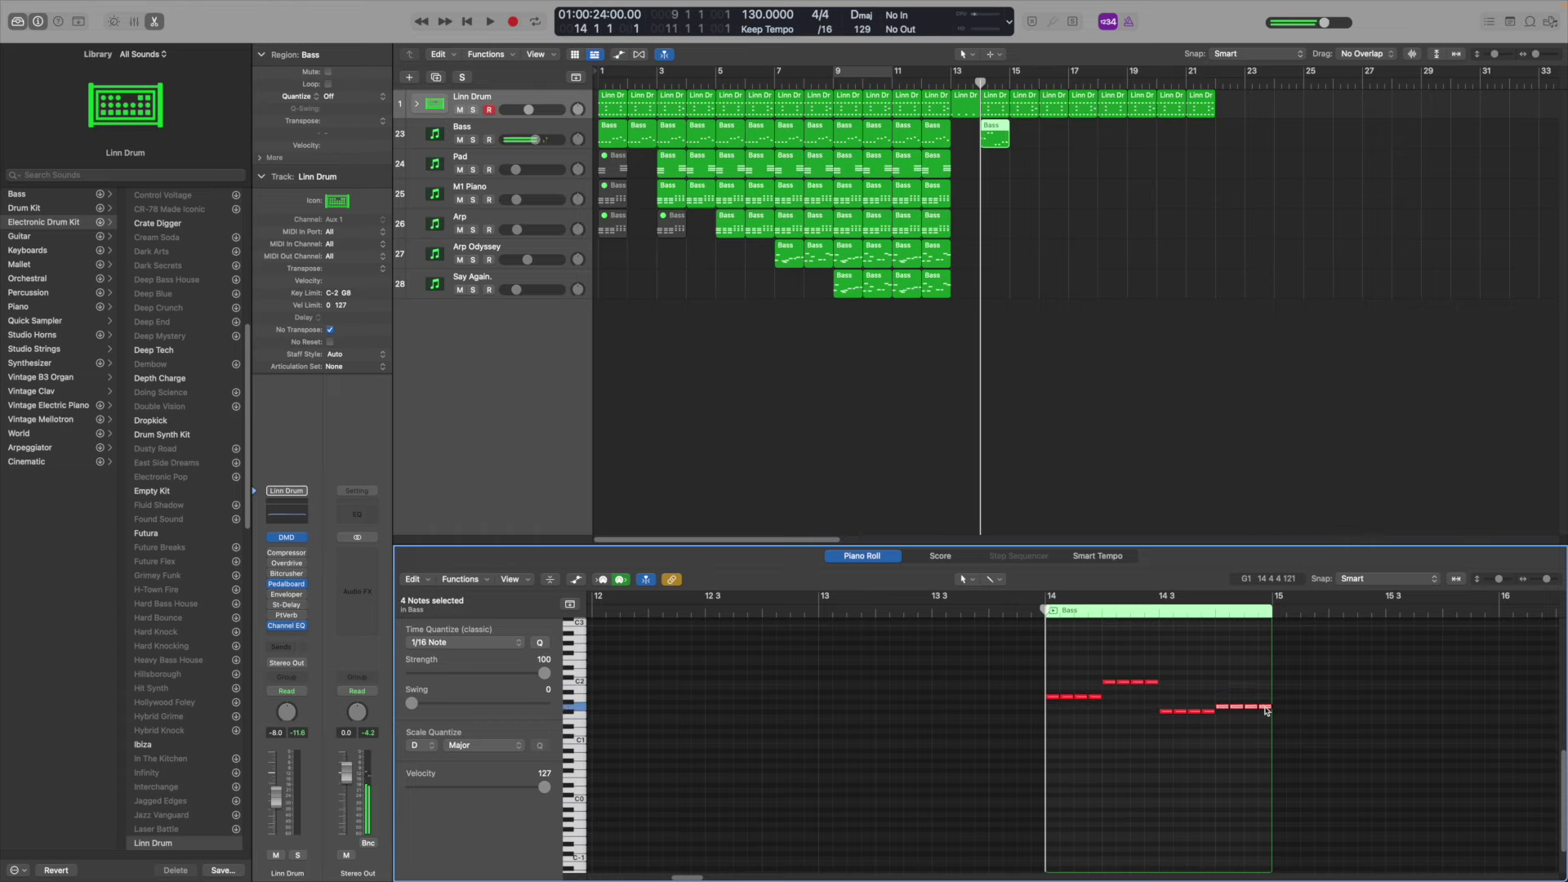
drag(1308, 654, 1253, 702)
drag(1303, 649, 1036, 743)
click(482, 745)
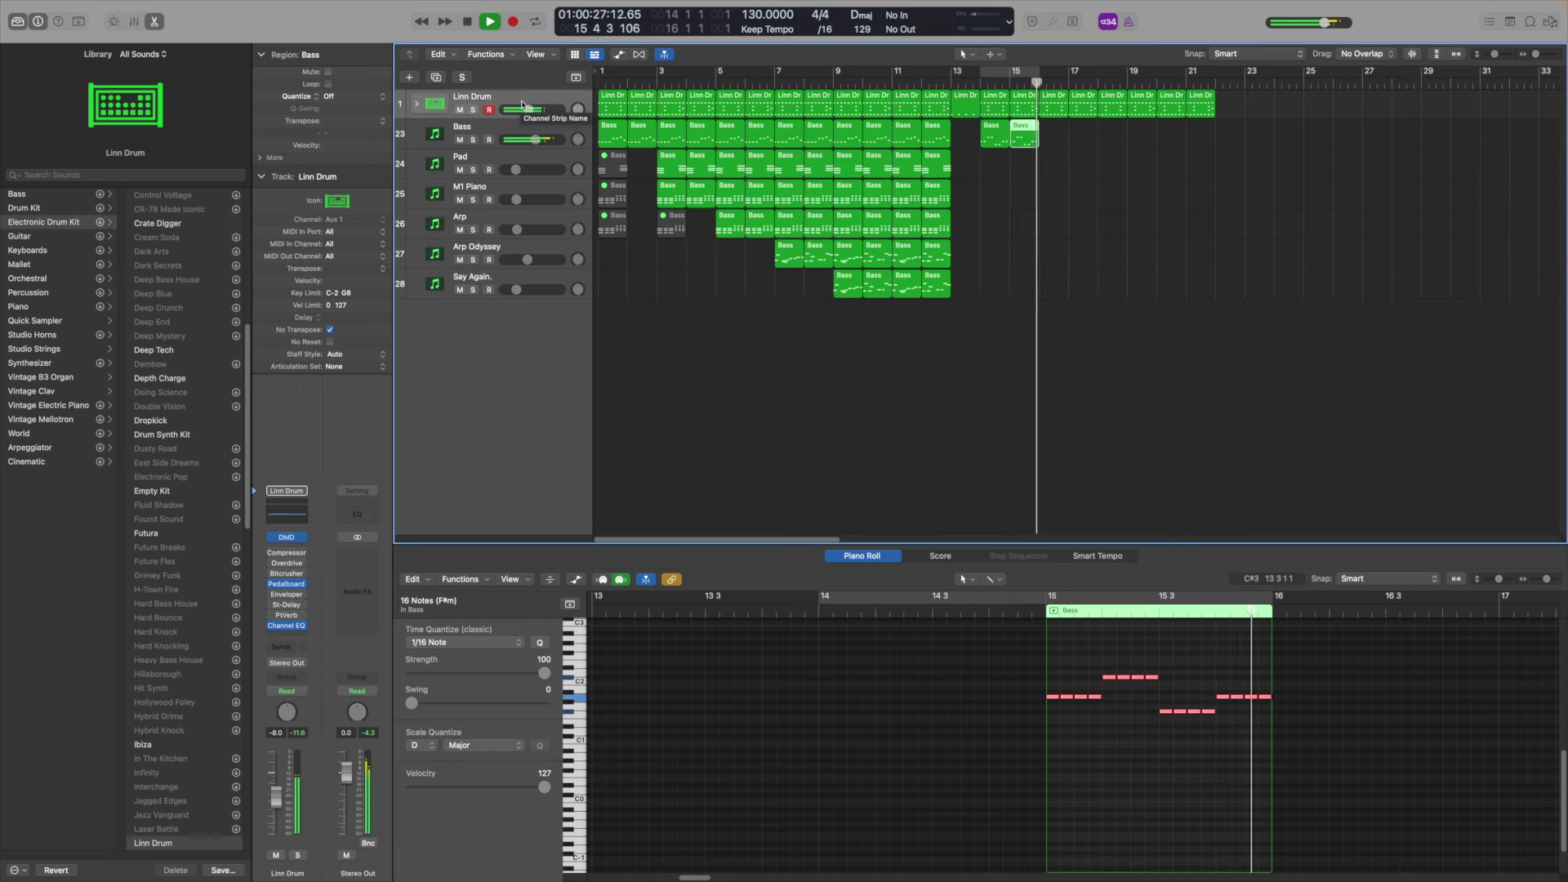
Copy the bar 14 and 15 Bass regions to the Pad track and raise their notes to a higher register
key(space)
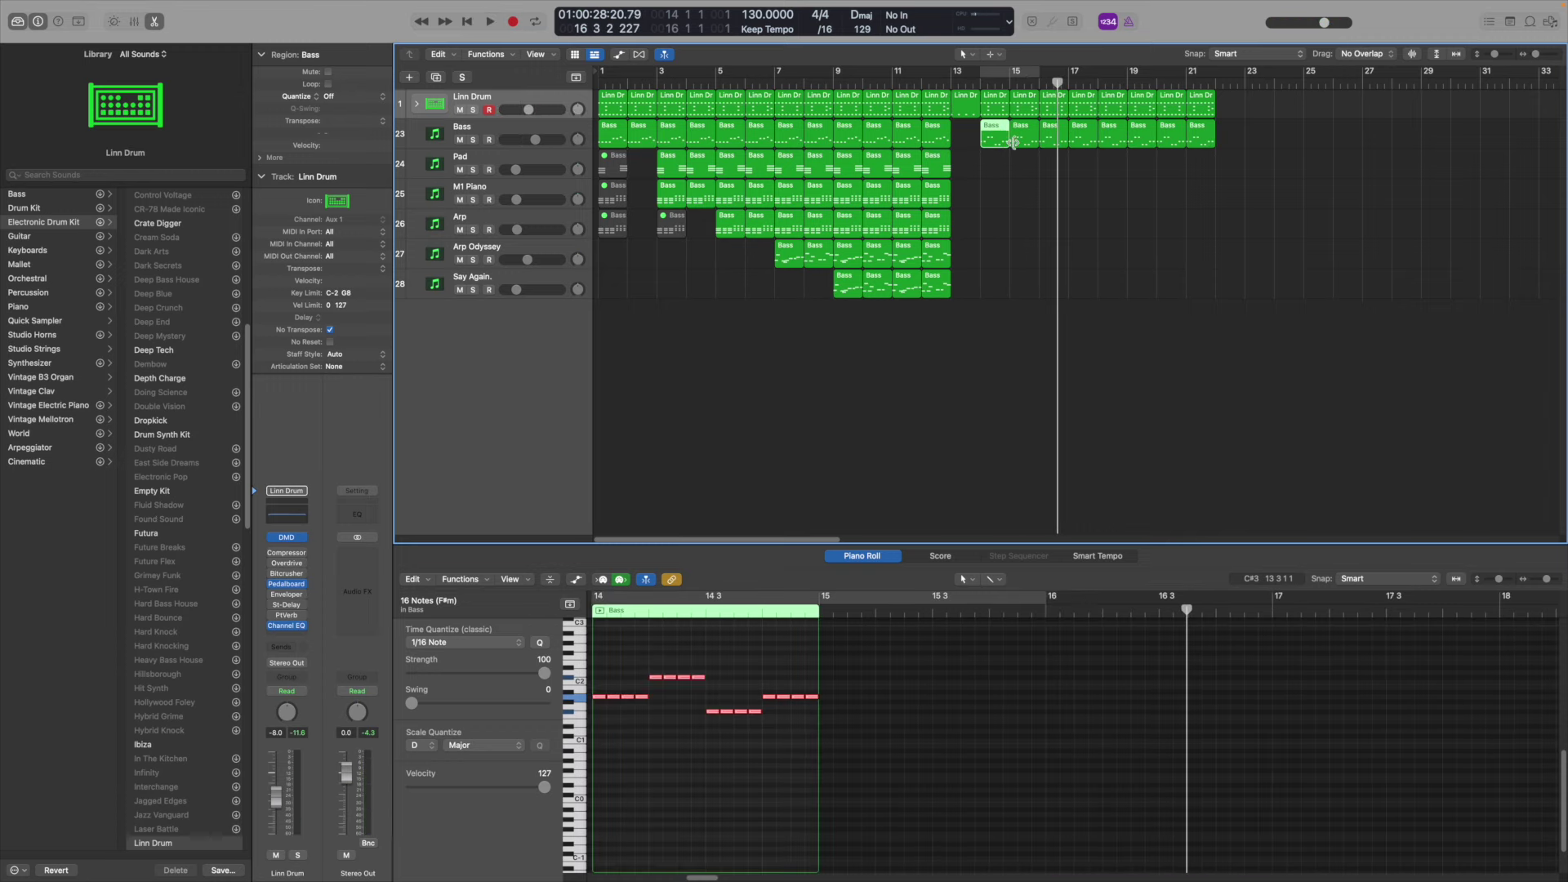
click(1027, 133)
drag(964, 128, 1024, 134)
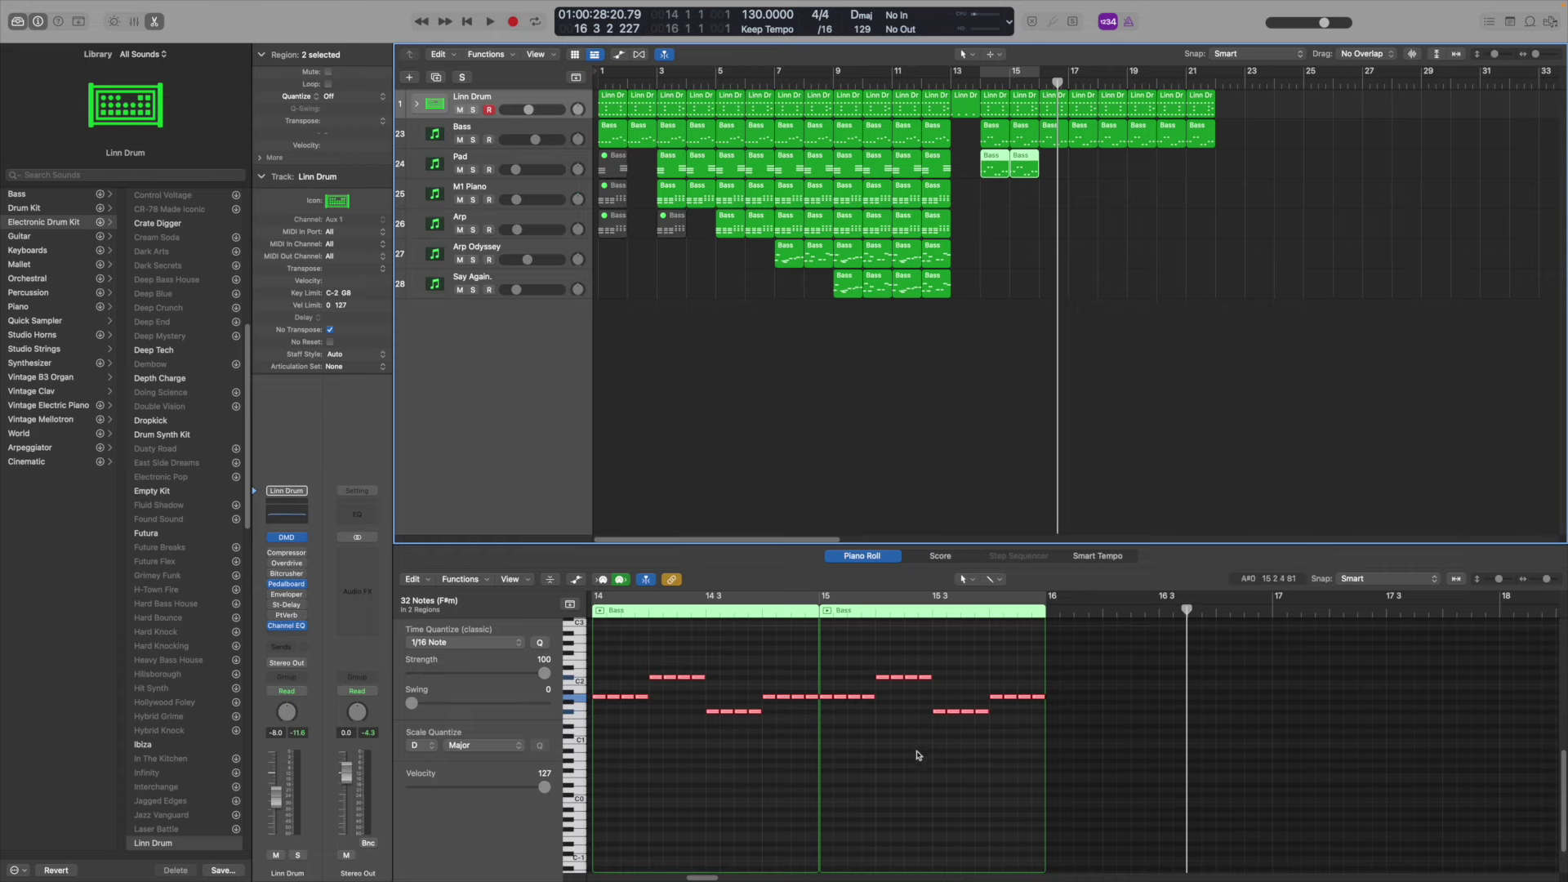
scroll(898, 743, up, 2)
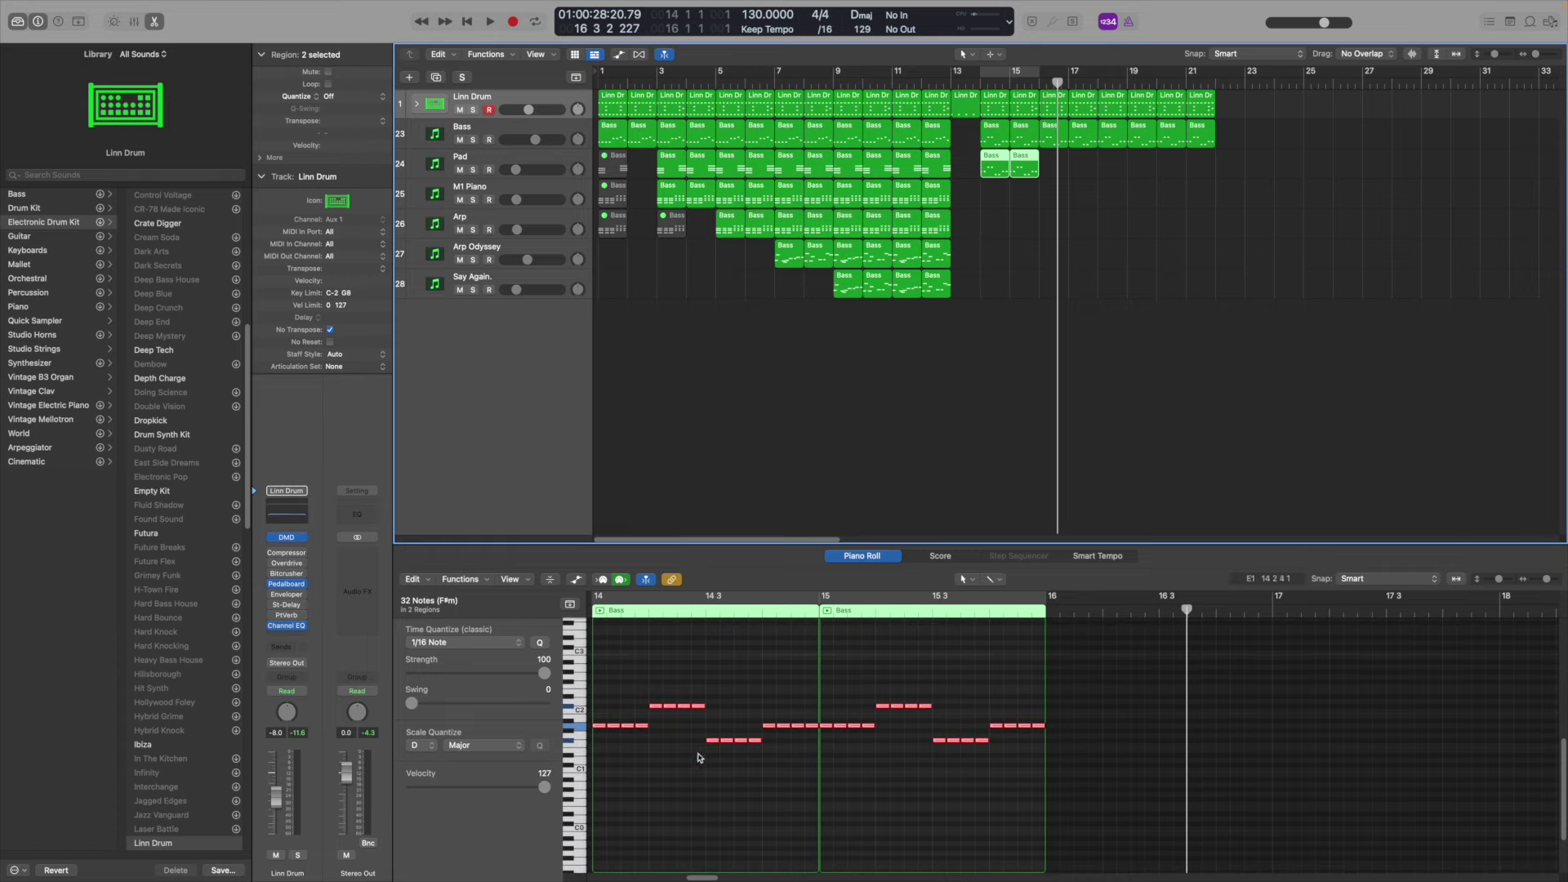
drag(747, 740, 746, 623)
scroll(777, 686, up, 5)
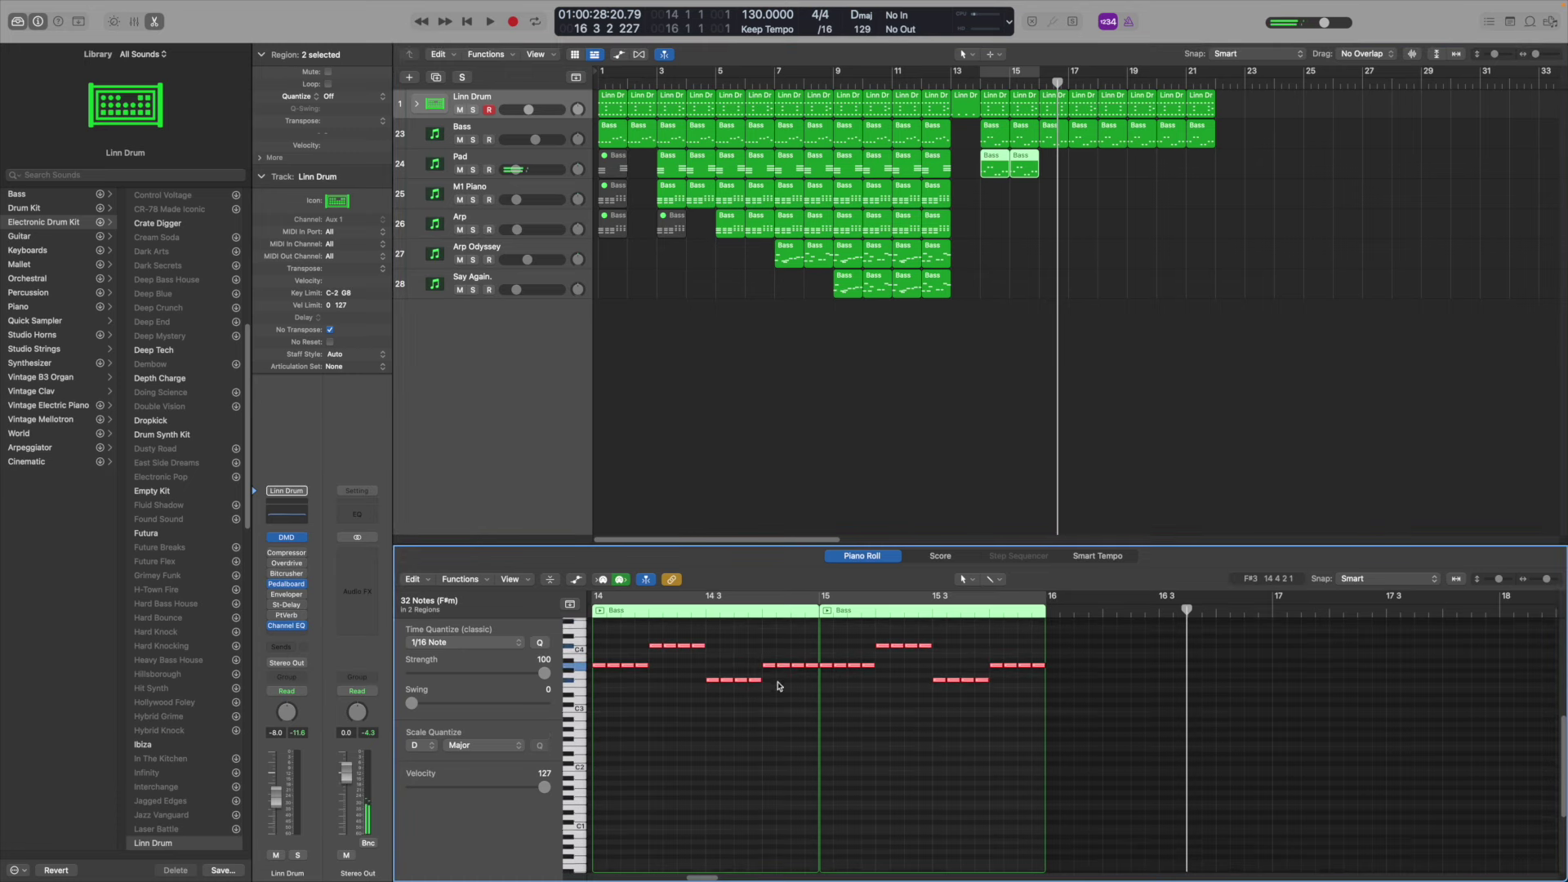
Build chords in the two new Pad regions from raised copies of their notes and scale-quantize everything to D Major
drag(726, 774, 728, 755)
drag(727, 753, 727, 734)
drag(1113, 645, 584, 831)
click(484, 745)
click(483, 748)
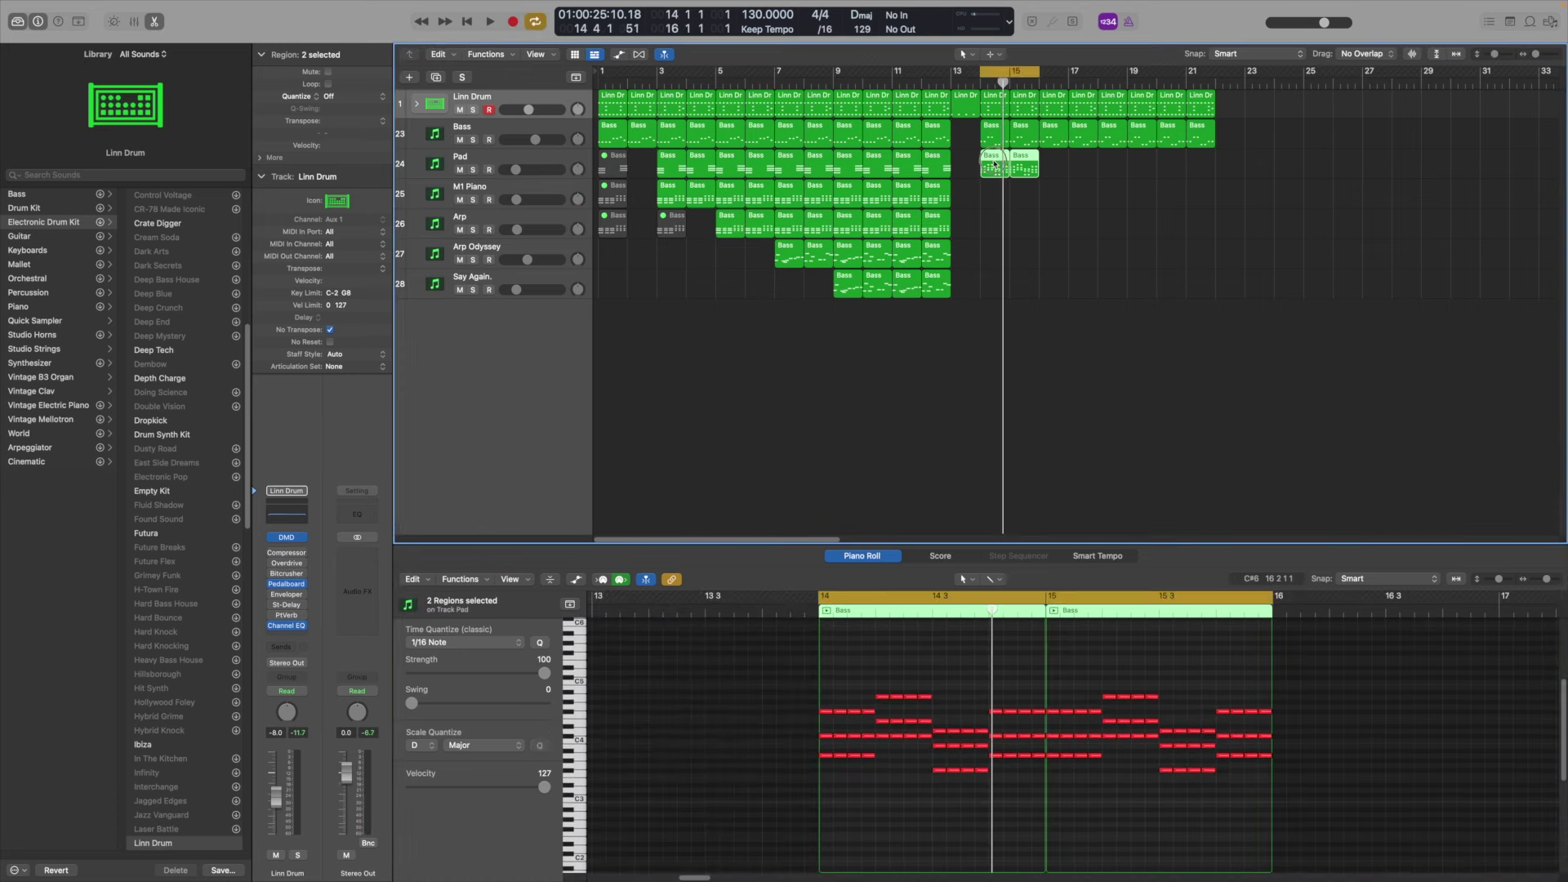
Copy the bar 14 and 15 Pad regions to M1 Piano, thin out the third chord of bar 15 on both tracks and audition the result
drag(995, 163, 993, 195)
click(1170, 787)
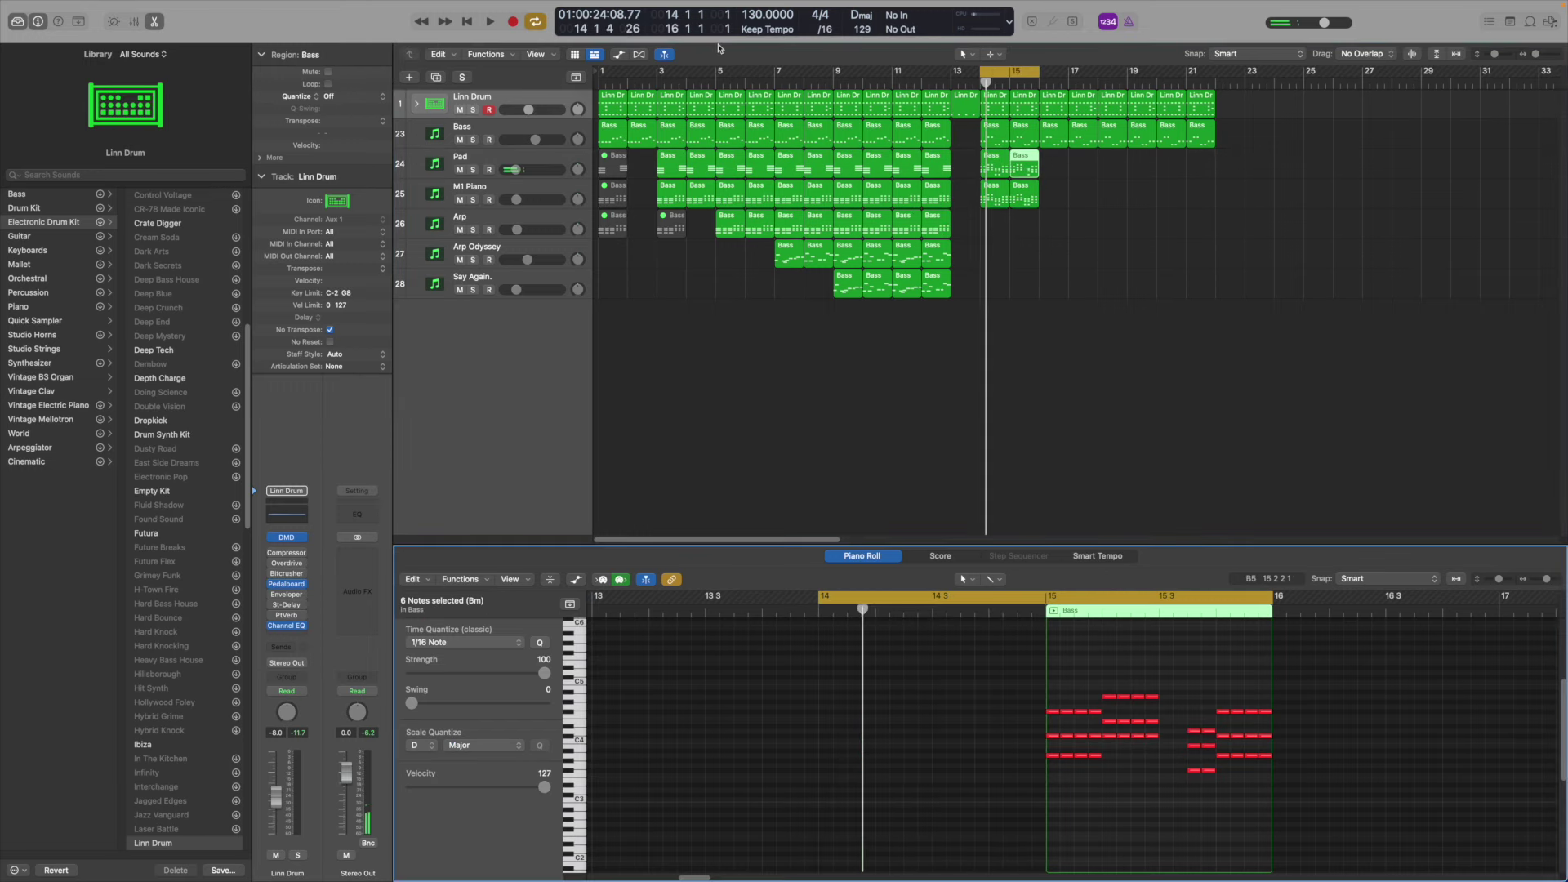
click(1028, 193)
click(1178, 781)
click(490, 21)
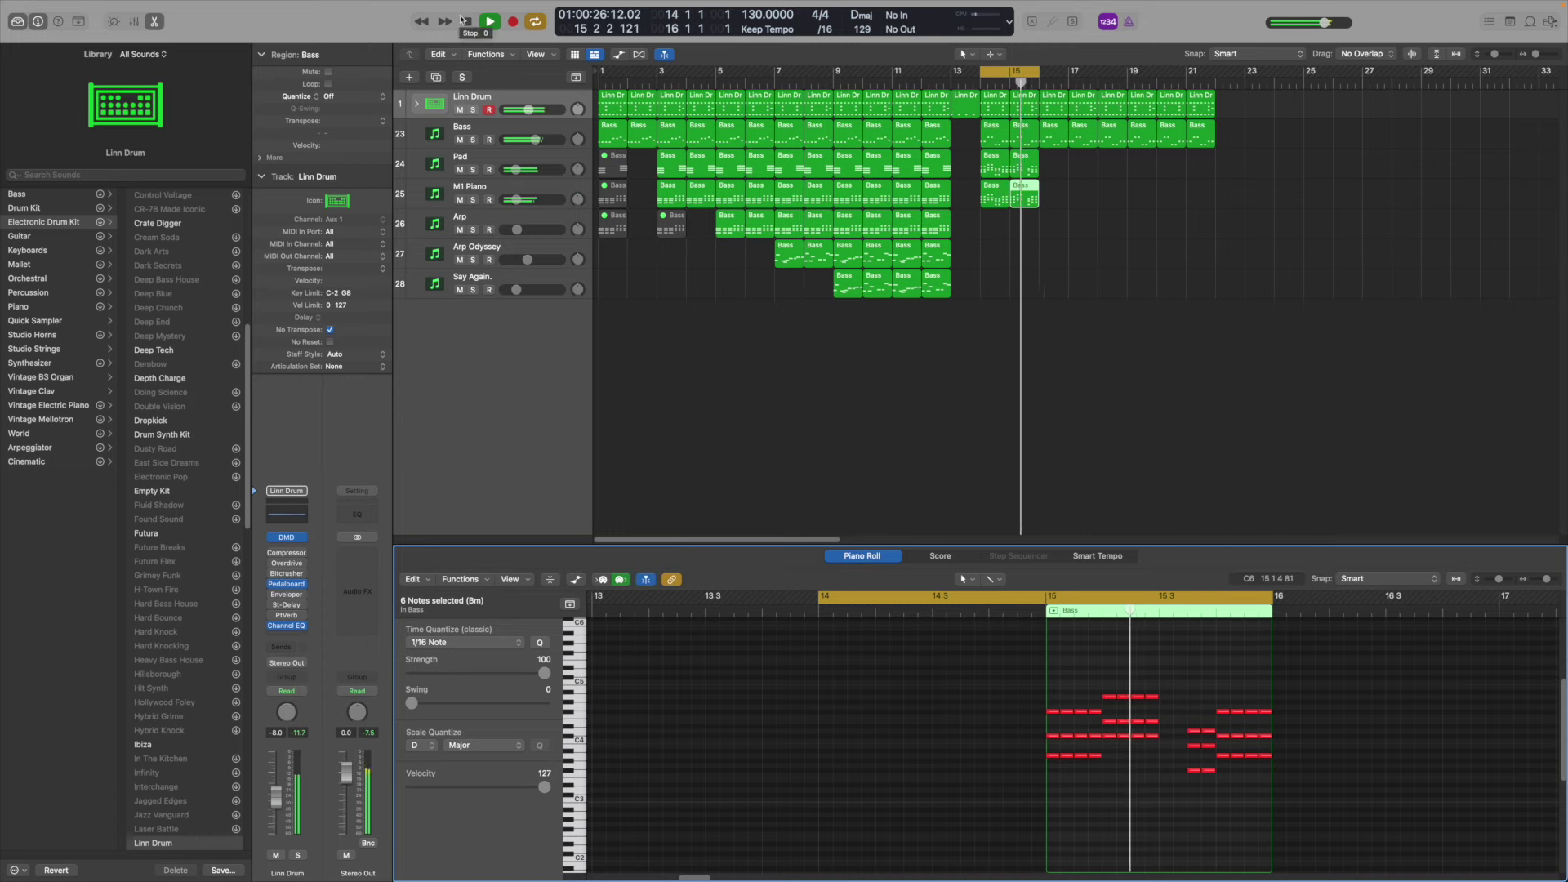
click(465, 22)
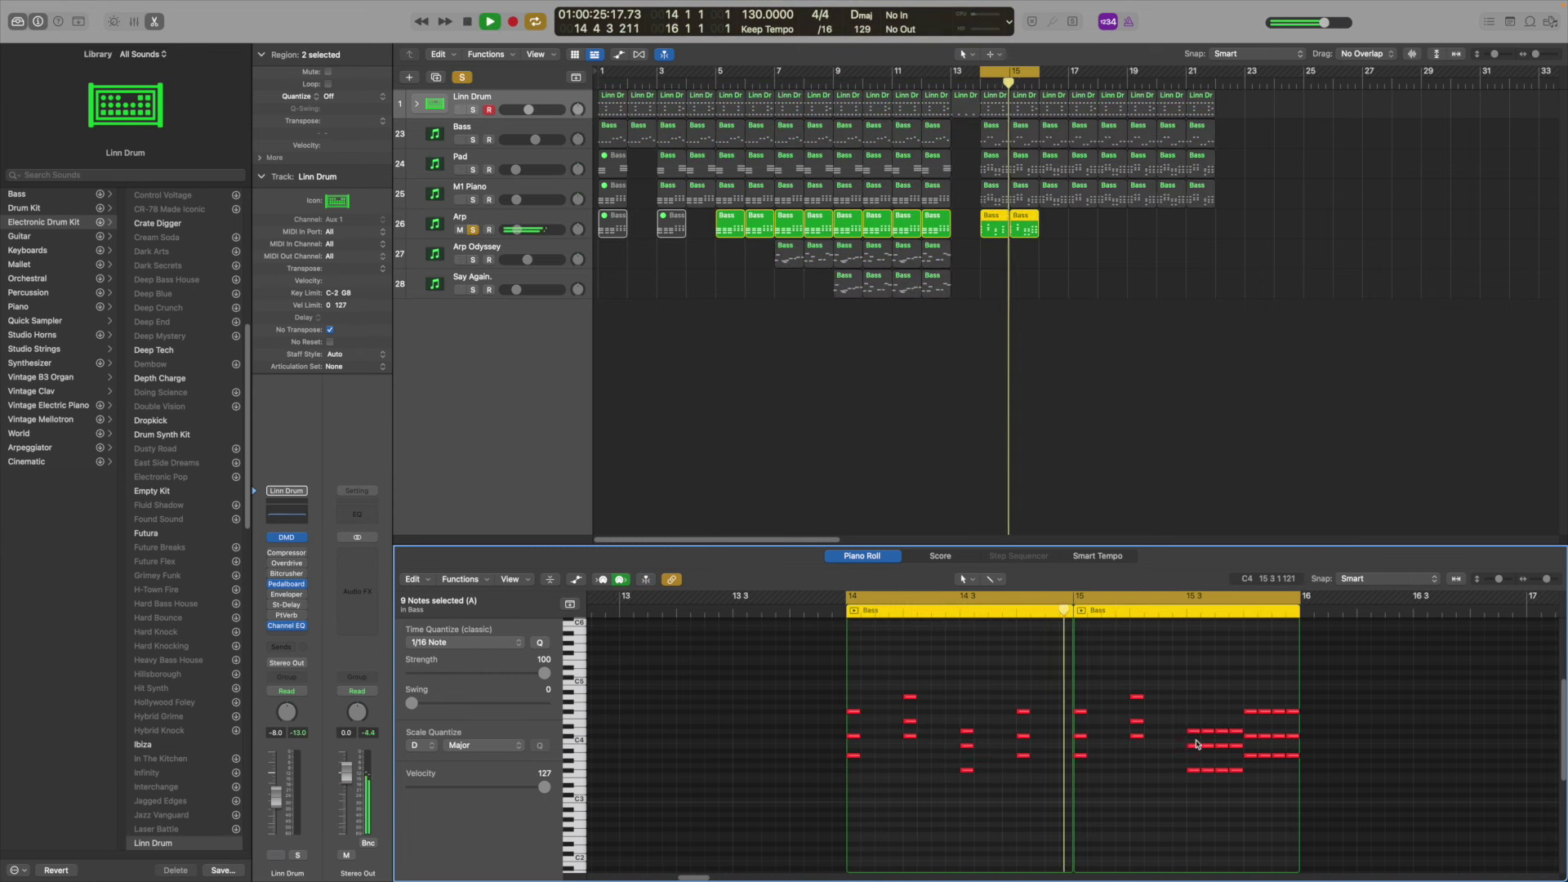
Delete the repeated chord notes in the bar 14 and 15 Arp regions and stretch the remaining notes to a full beat
key(BackSpace)
mouse_move(1297, 766)
mouse_down()
mouse_move(1263, 693)
mouse_move(837, 814)
mouse_up()
key(BackSpace)
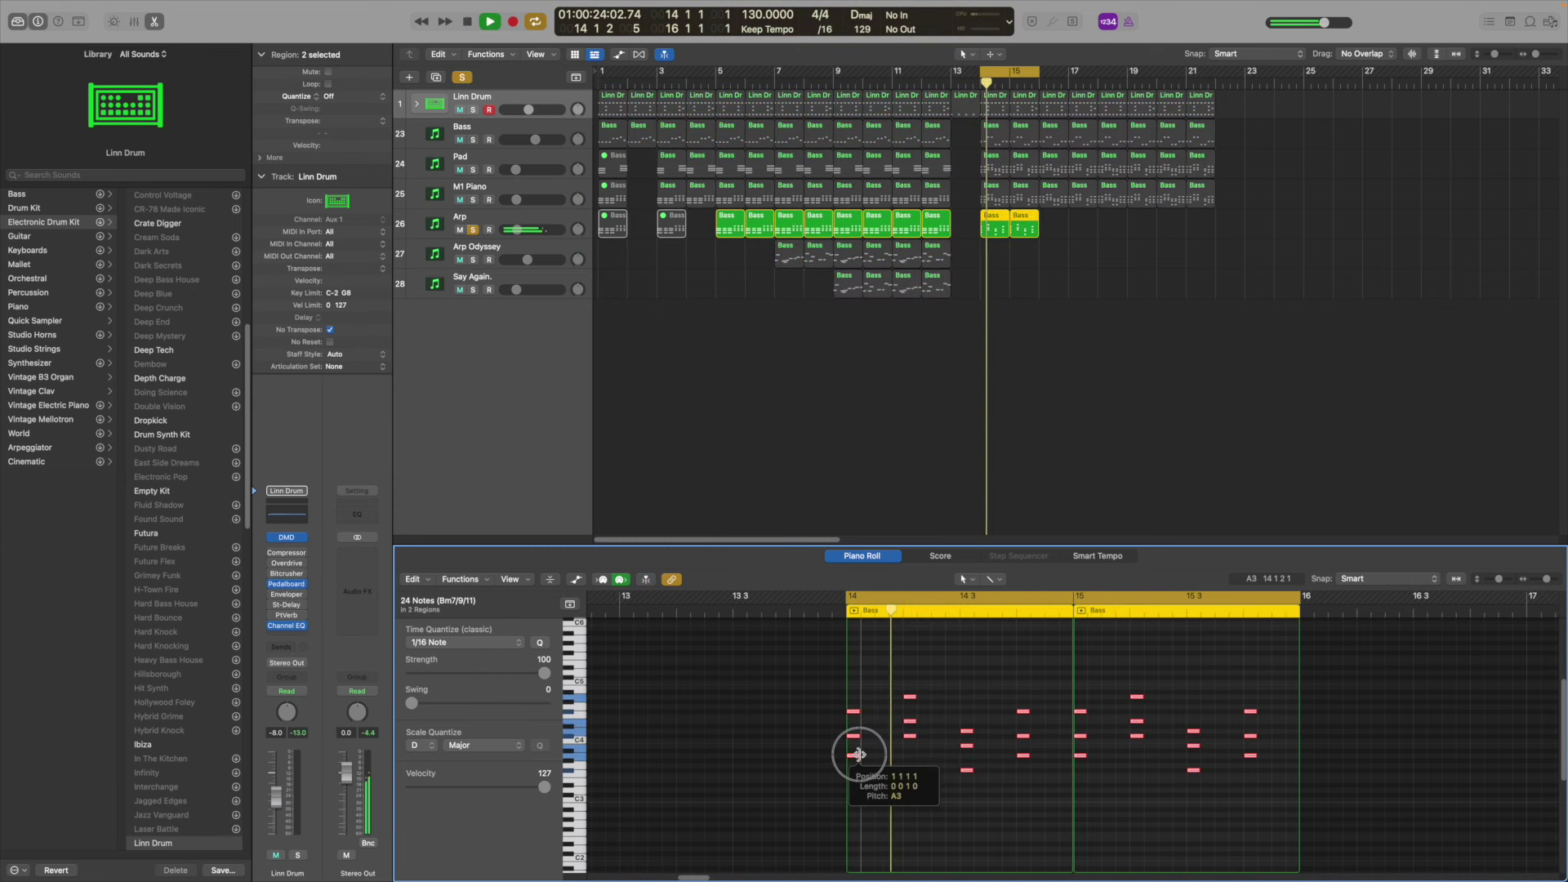
drag(857, 754, 899, 753)
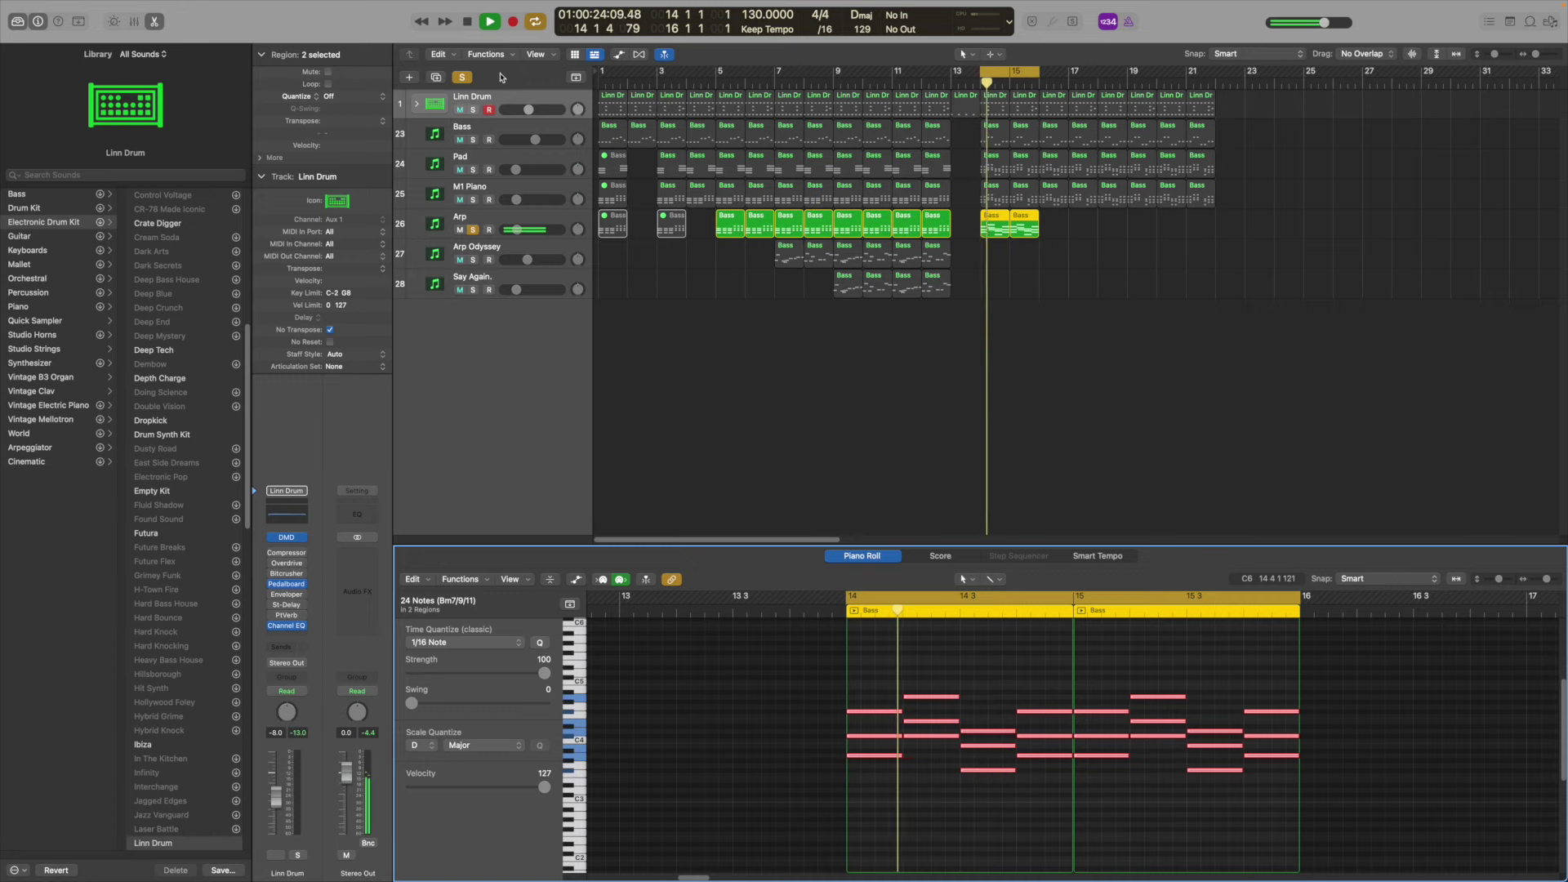
key(space)
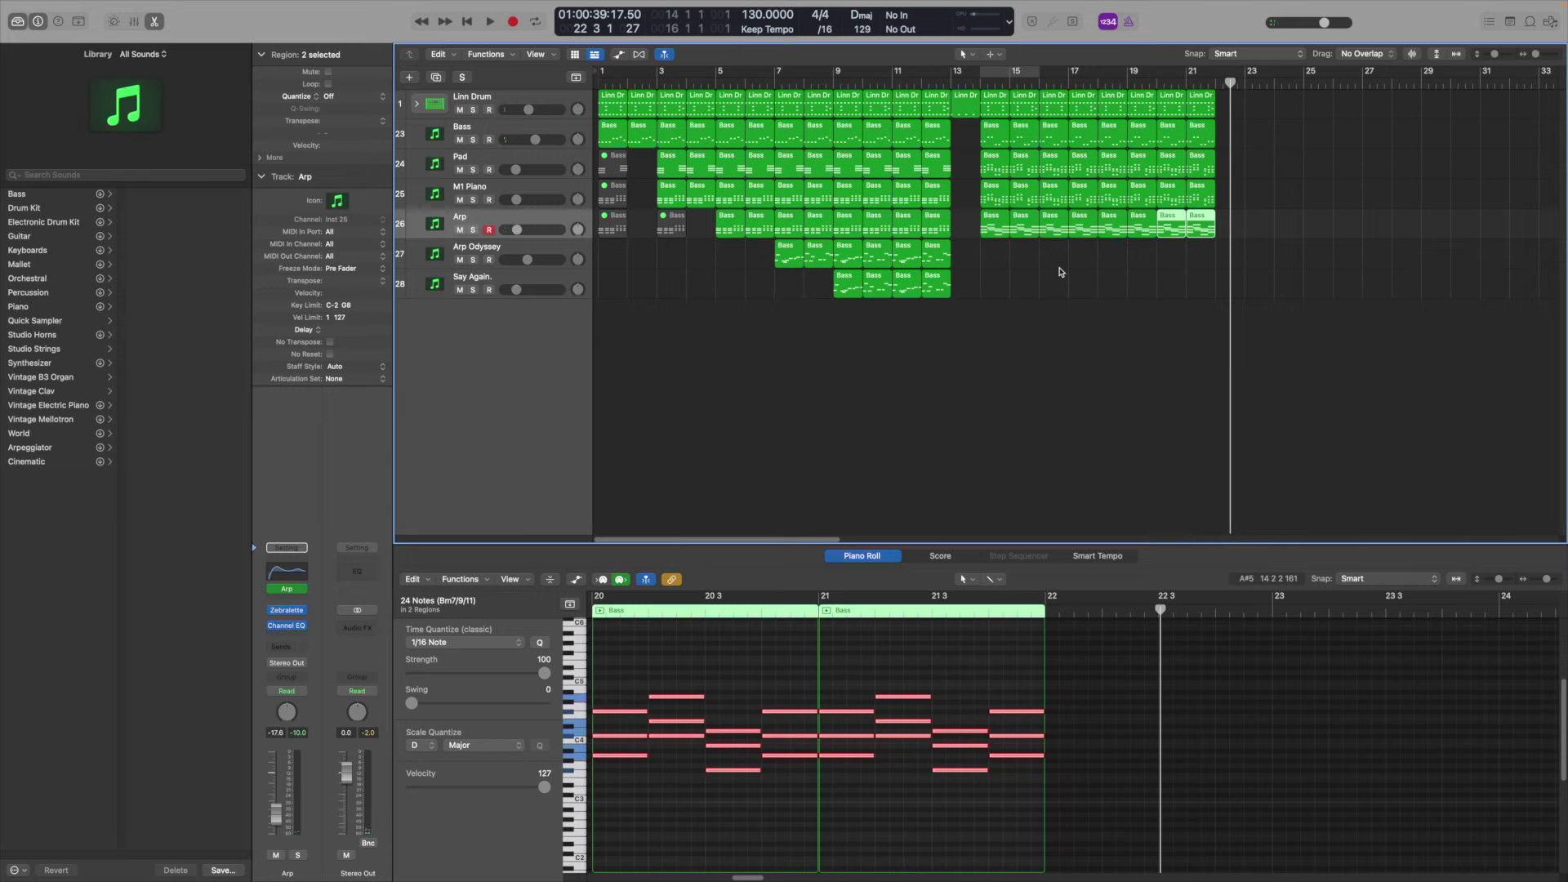
Copy the bar 16 Arp region to the Arp Odyssey track and place the playhead in bar 15
click(1082, 266)
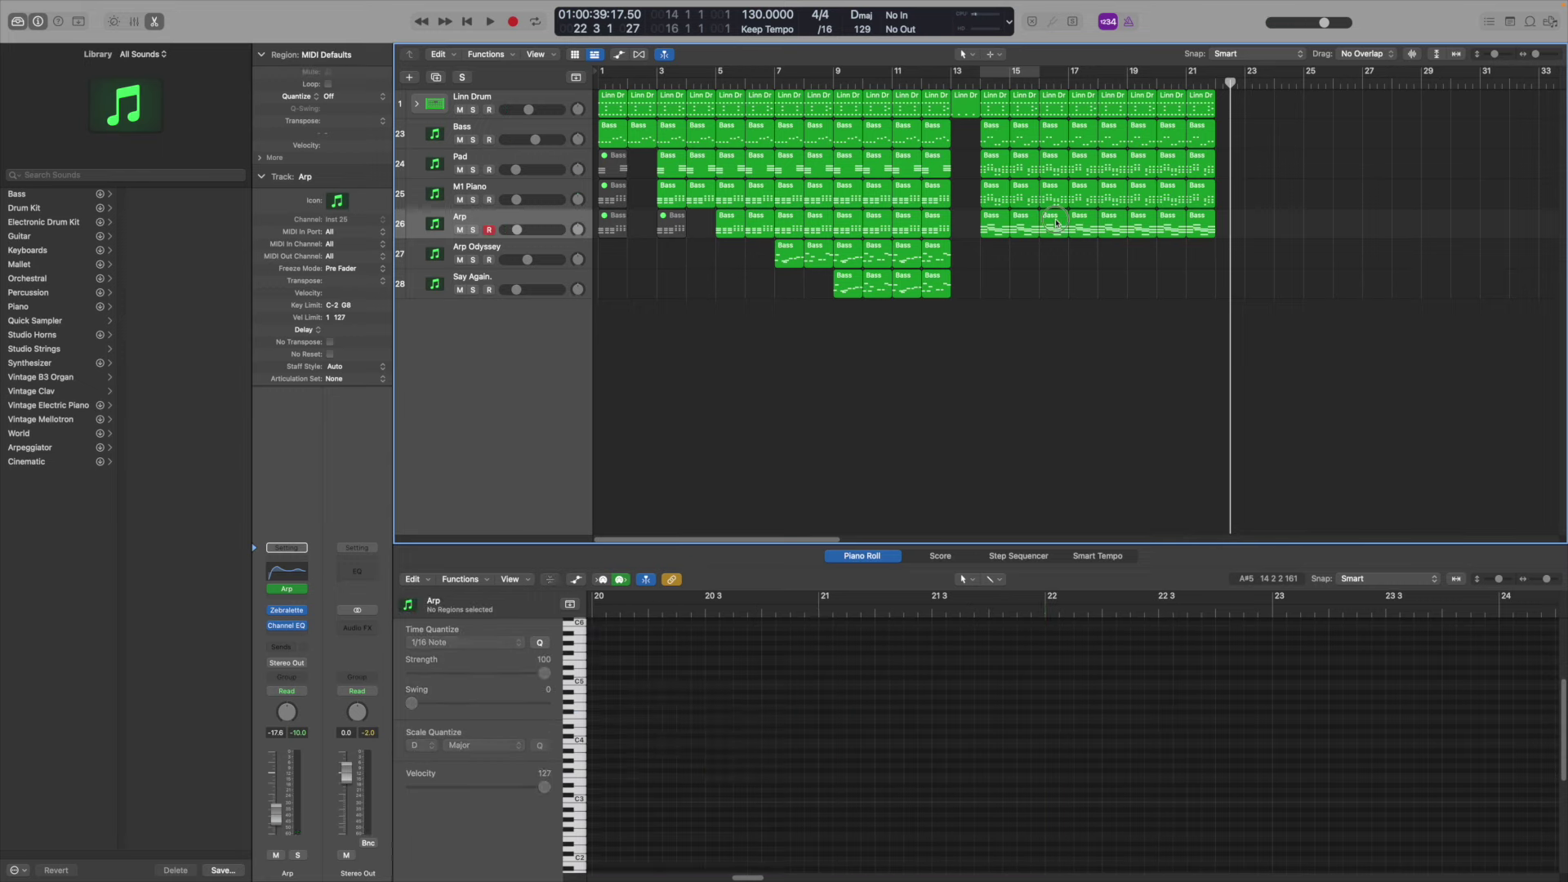
drag(1056, 222, 1058, 278)
drag(1229, 381, 1031, 382)
Rework the bar 16 Arp Odyssey chords into a broken pattern of short single notes and scale-quantize it to D Major
drag(1031, 677, 849, 776)
drag(873, 756, 840, 756)
drag(837, 755, 896, 693)
click(891, 758)
drag(953, 770, 1010, 735)
drag(1086, 662, 806, 808)
click(474, 745)
click(471, 747)
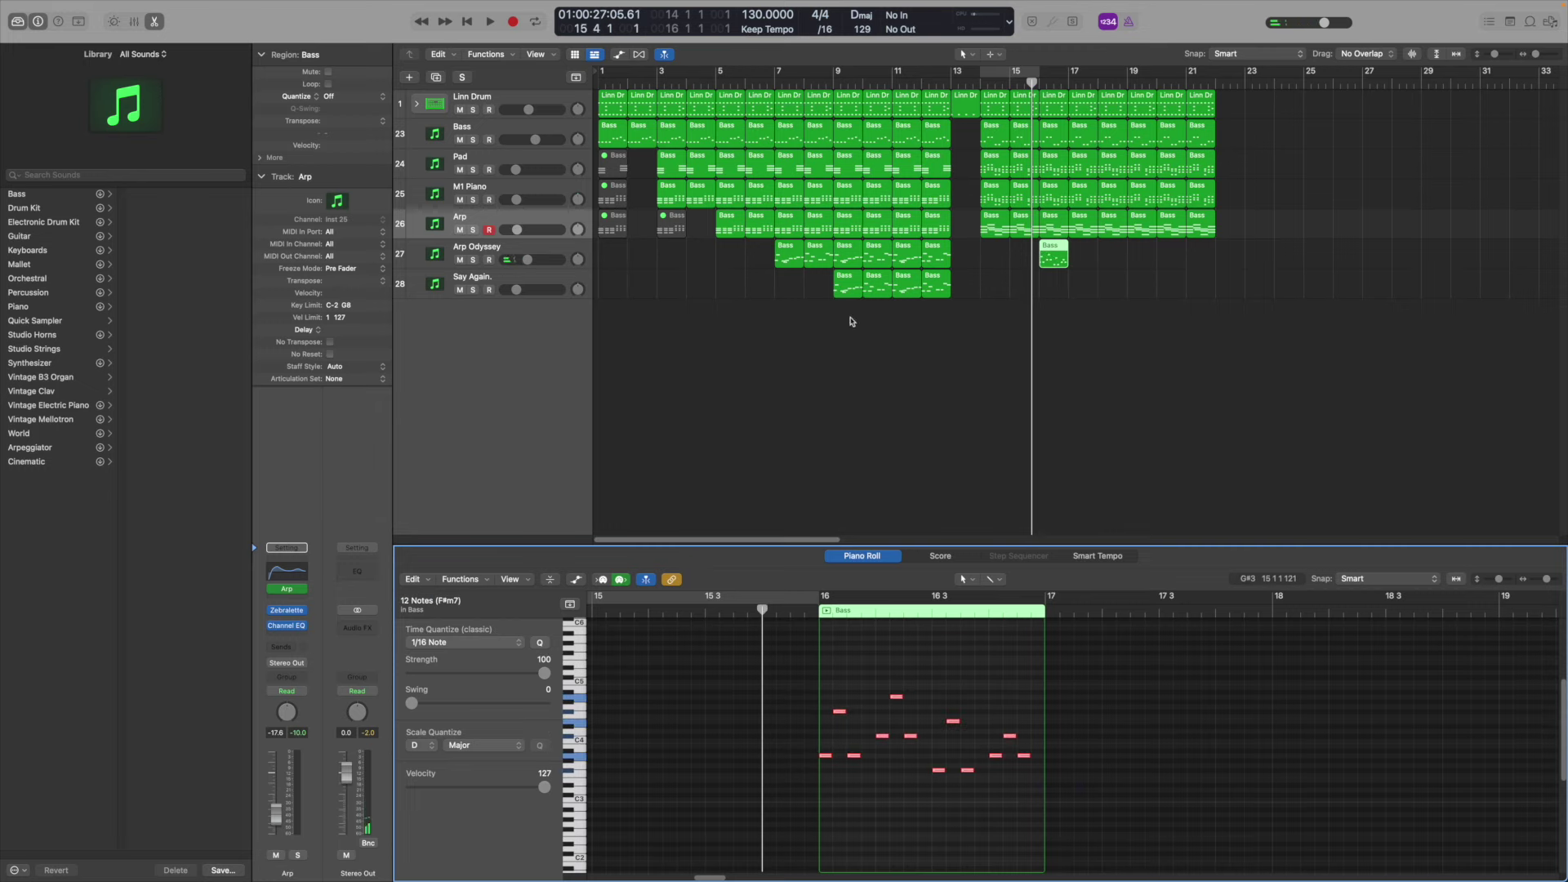
Cycle bars 16 and 17, copy the Arp Odyssey region to bar 17 and play the loop
key(c)
drag(1010, 71, 1068, 71)
drag(1068, 255, 1098, 255)
key(space)
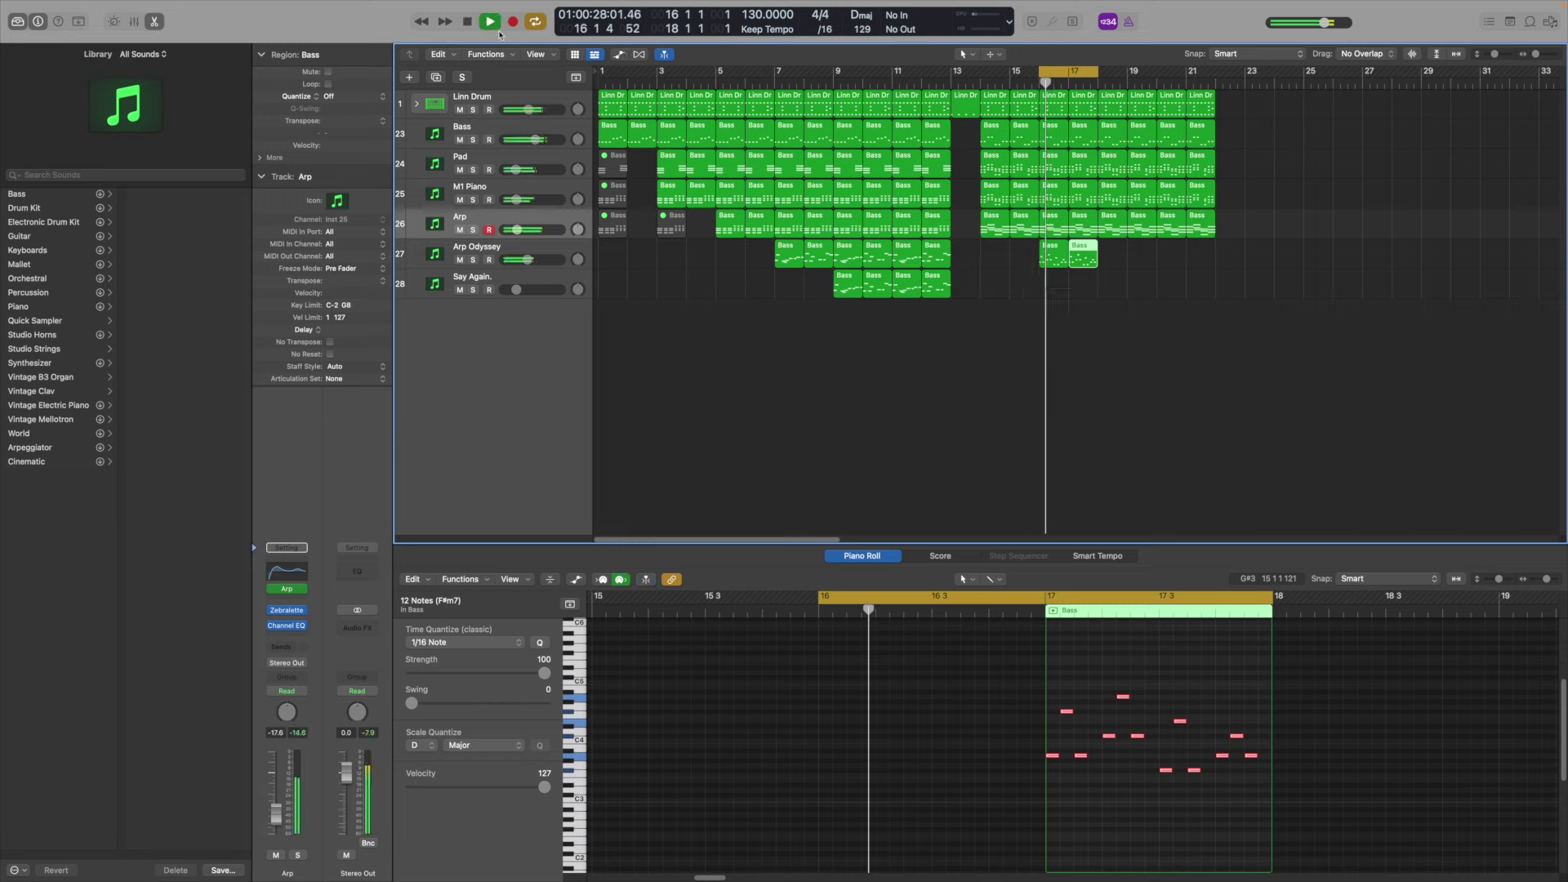
Copy the bar 16 and 17 Arp Odyssey regions to Say Again at bar 18, and extend the Arp Odyssey regions through bar 21
drag(1099, 277, 1054, 243)
drag(1027, 276, 1115, 279)
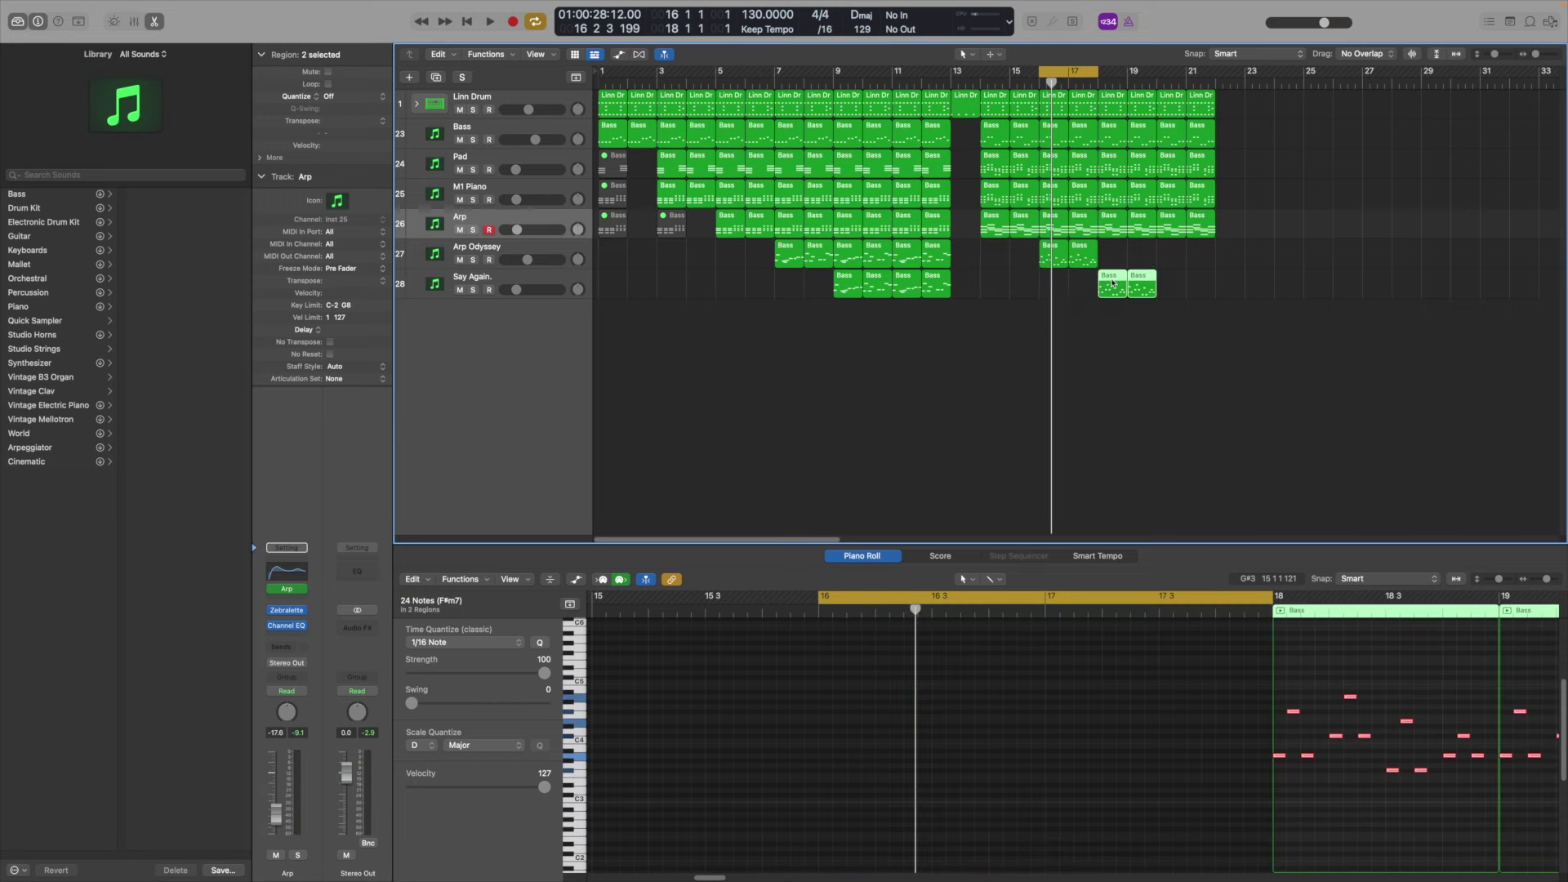
drag(1135, 251, 1194, 252)
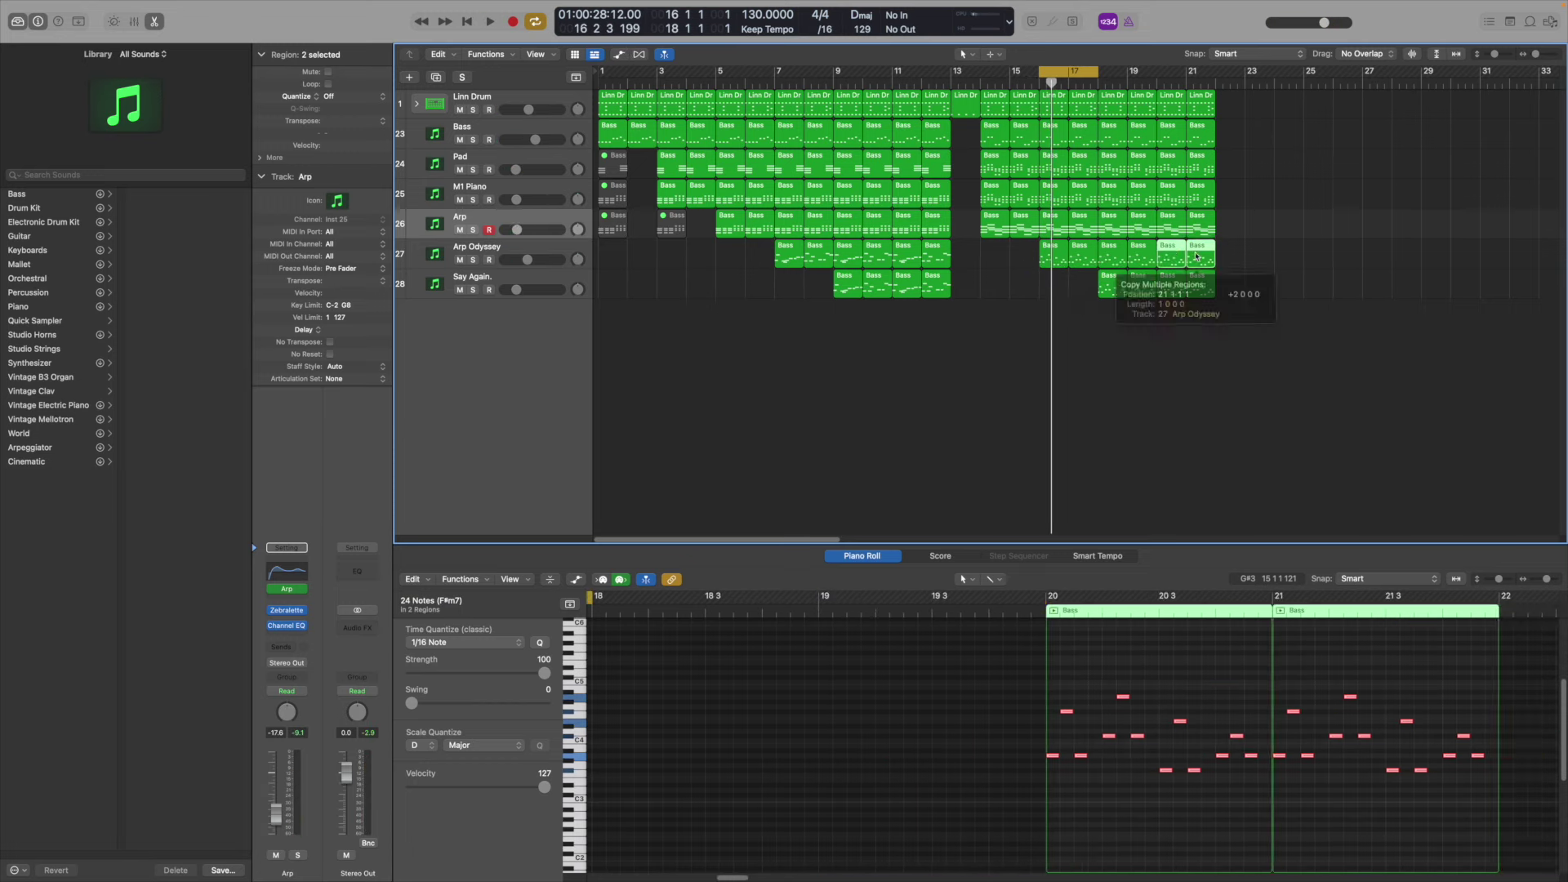
click(1169, 330)
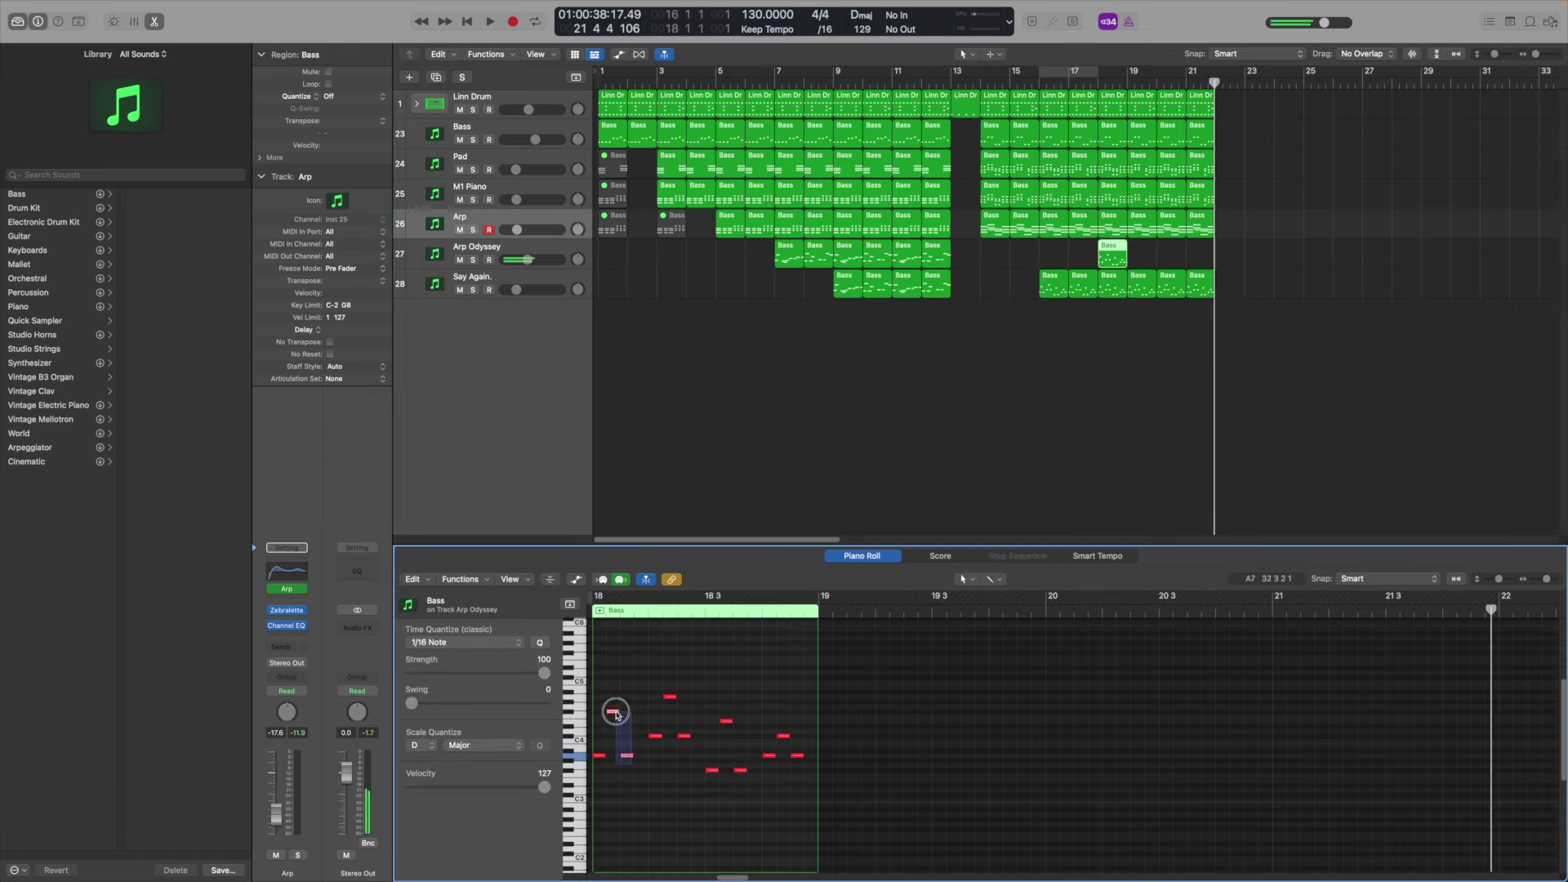
Simplify the bar 18 Arp Odyssey region by deleting its upper and surplus notes and lengthening some of the remaining ones
key(BackSpace)
drag(723, 710, 739, 773)
key(BackSpace)
drag(779, 728, 801, 769)
key(BackSpace)
drag(605, 755, 740, 770)
drag(745, 770, 816, 755)
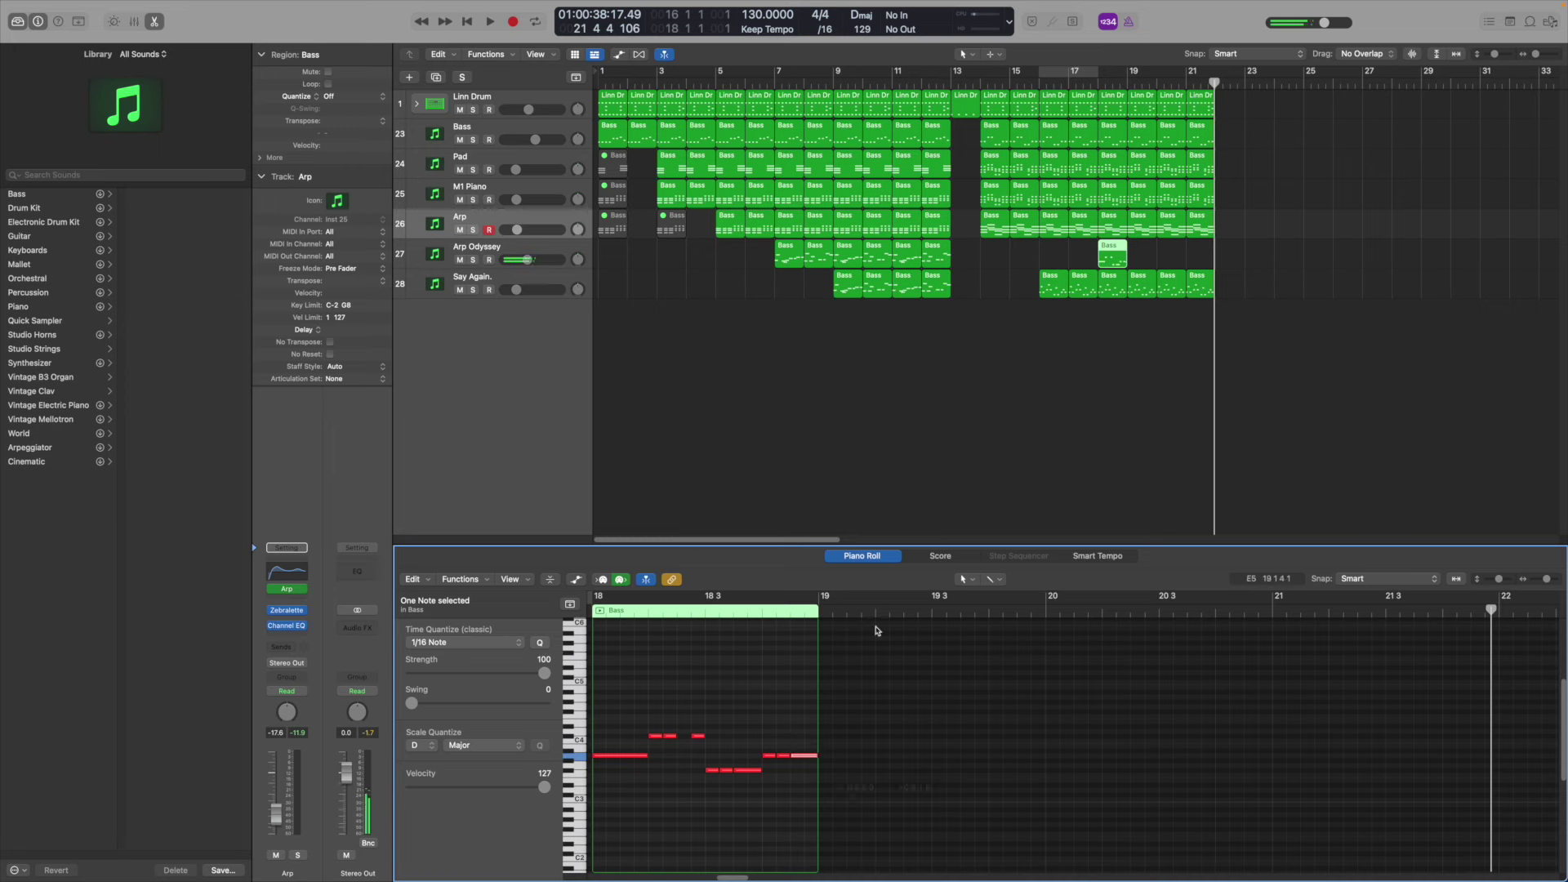
Cycle bars 18 and 19, copy the bar 18 Arp Odyssey region to bar 19 and play the track soloed
drag(1077, 71, 1136, 71)
alt+drag(1118, 250, 1145, 246)
key(space)
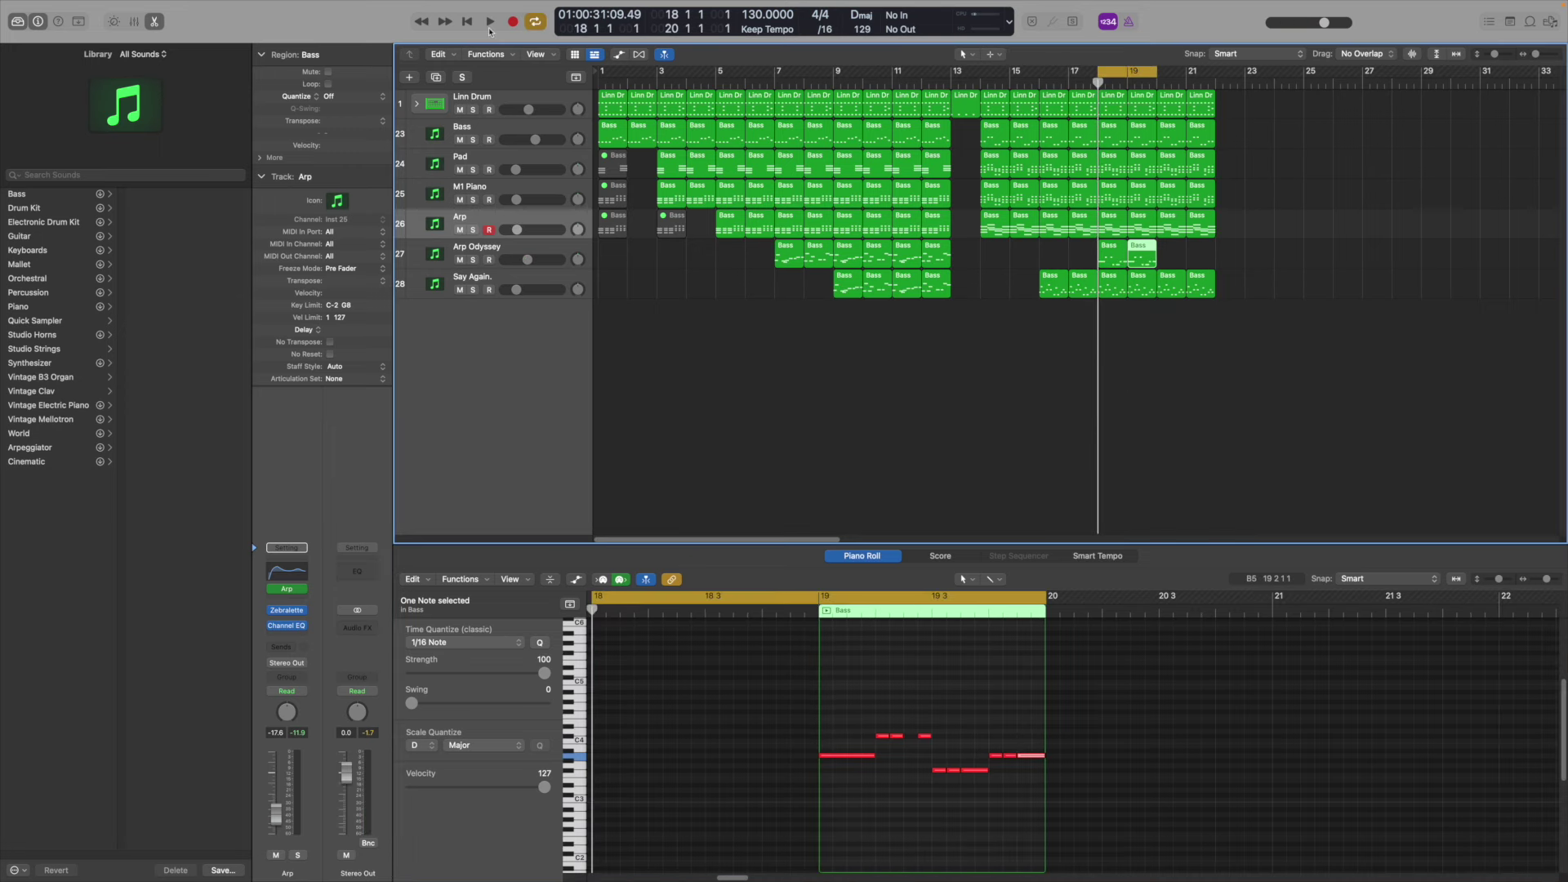
click(473, 260)
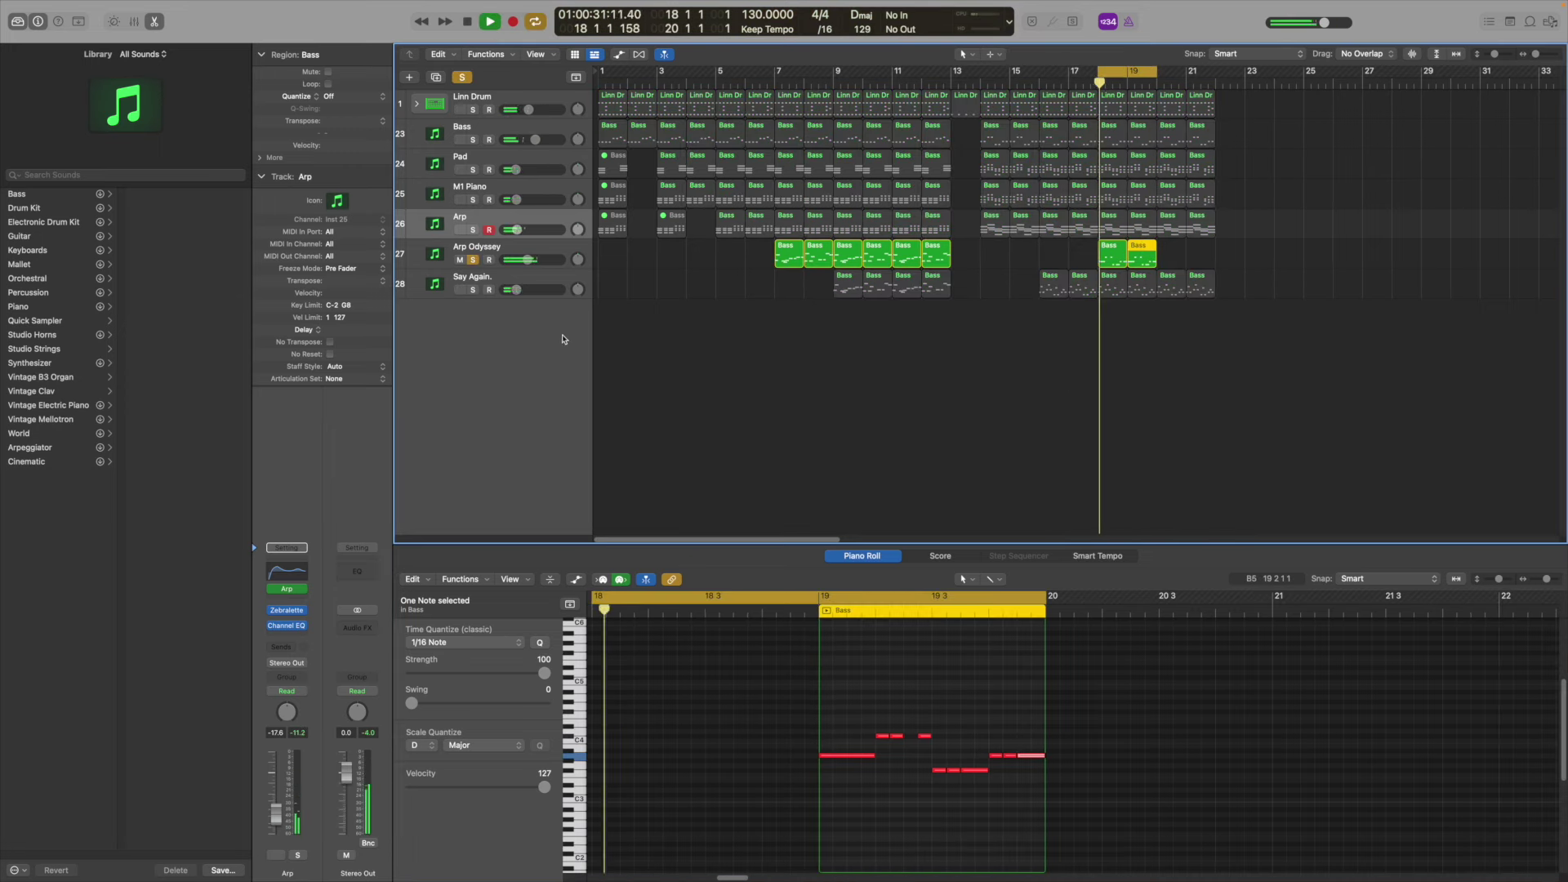
Raise the second-beat notes in the bar 18 and 19 Arp Odyssey regions, vary the bar 19 melody and scale-quantize both to D Major
click(1112, 250)
shift+click(1145, 248)
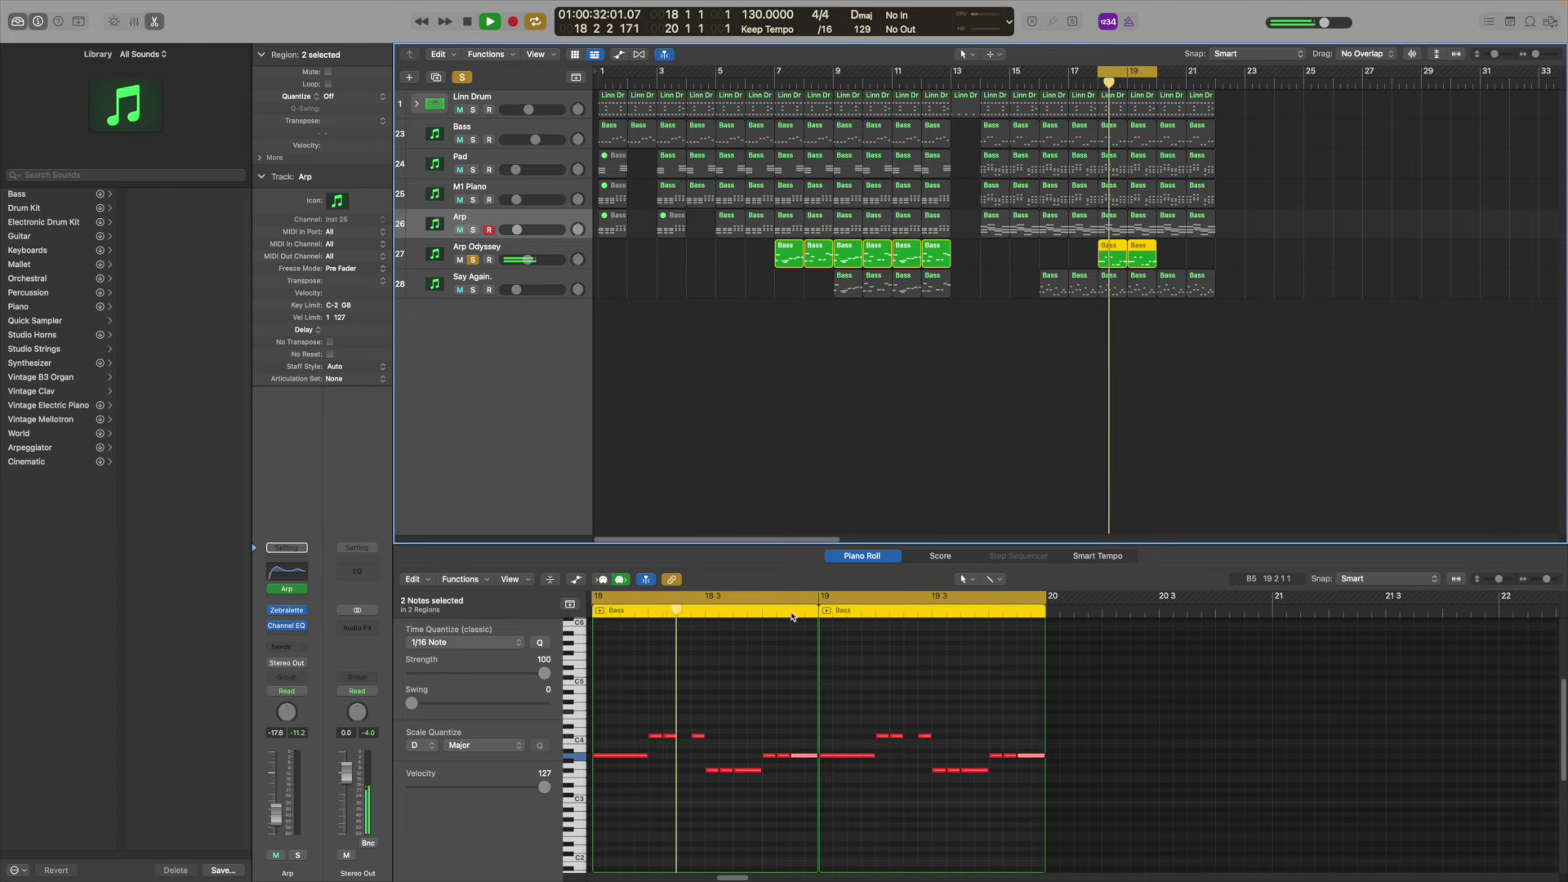
drag(659, 723, 699, 743)
drag(699, 736, 699, 730)
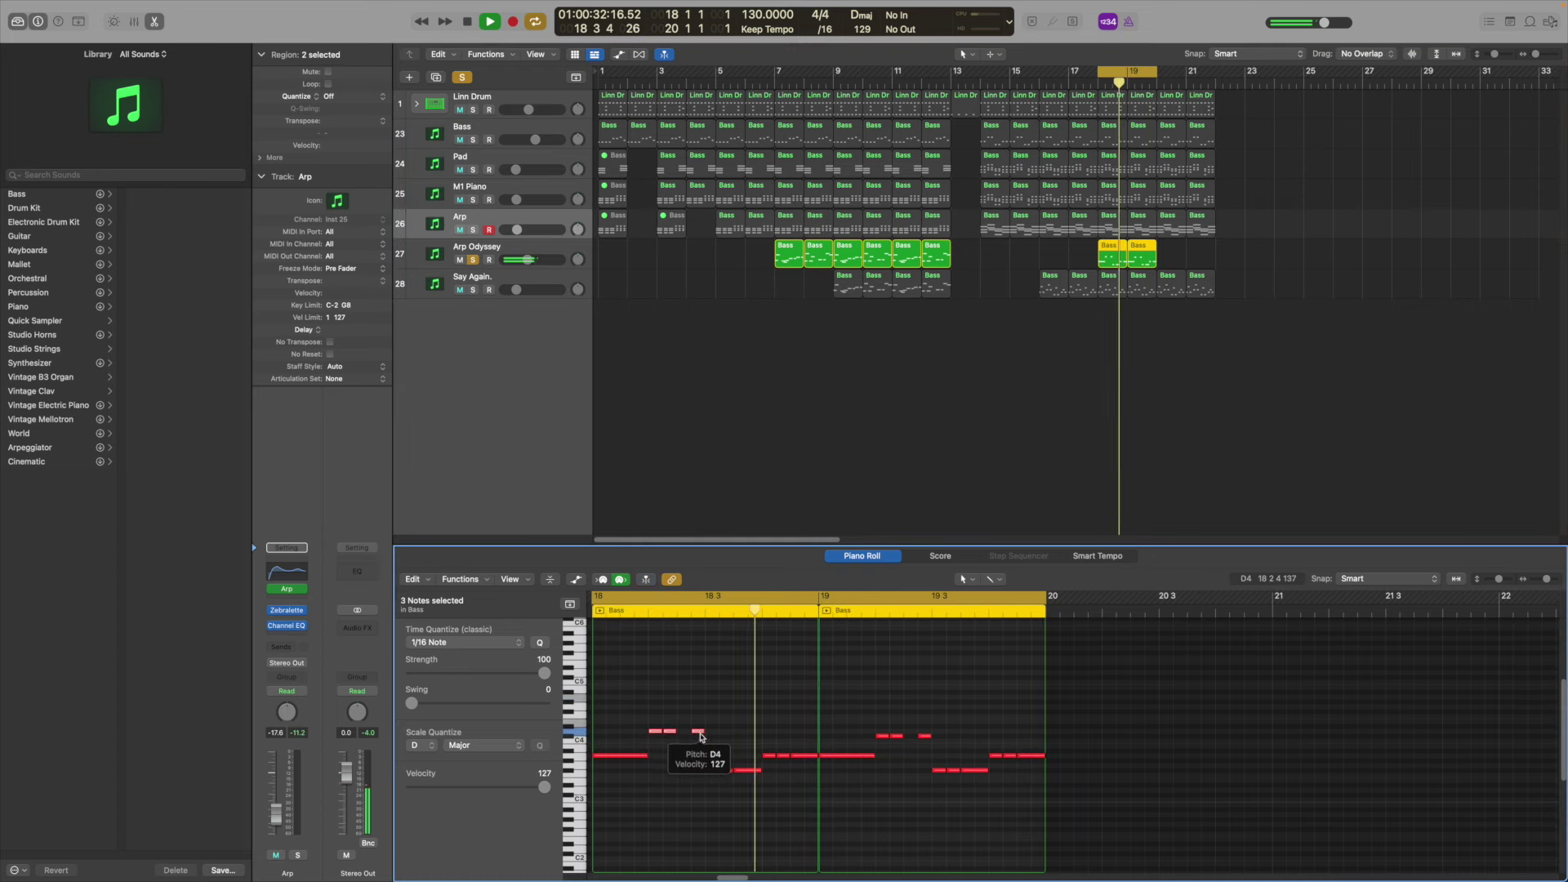
click(879, 728)
click(486, 745)
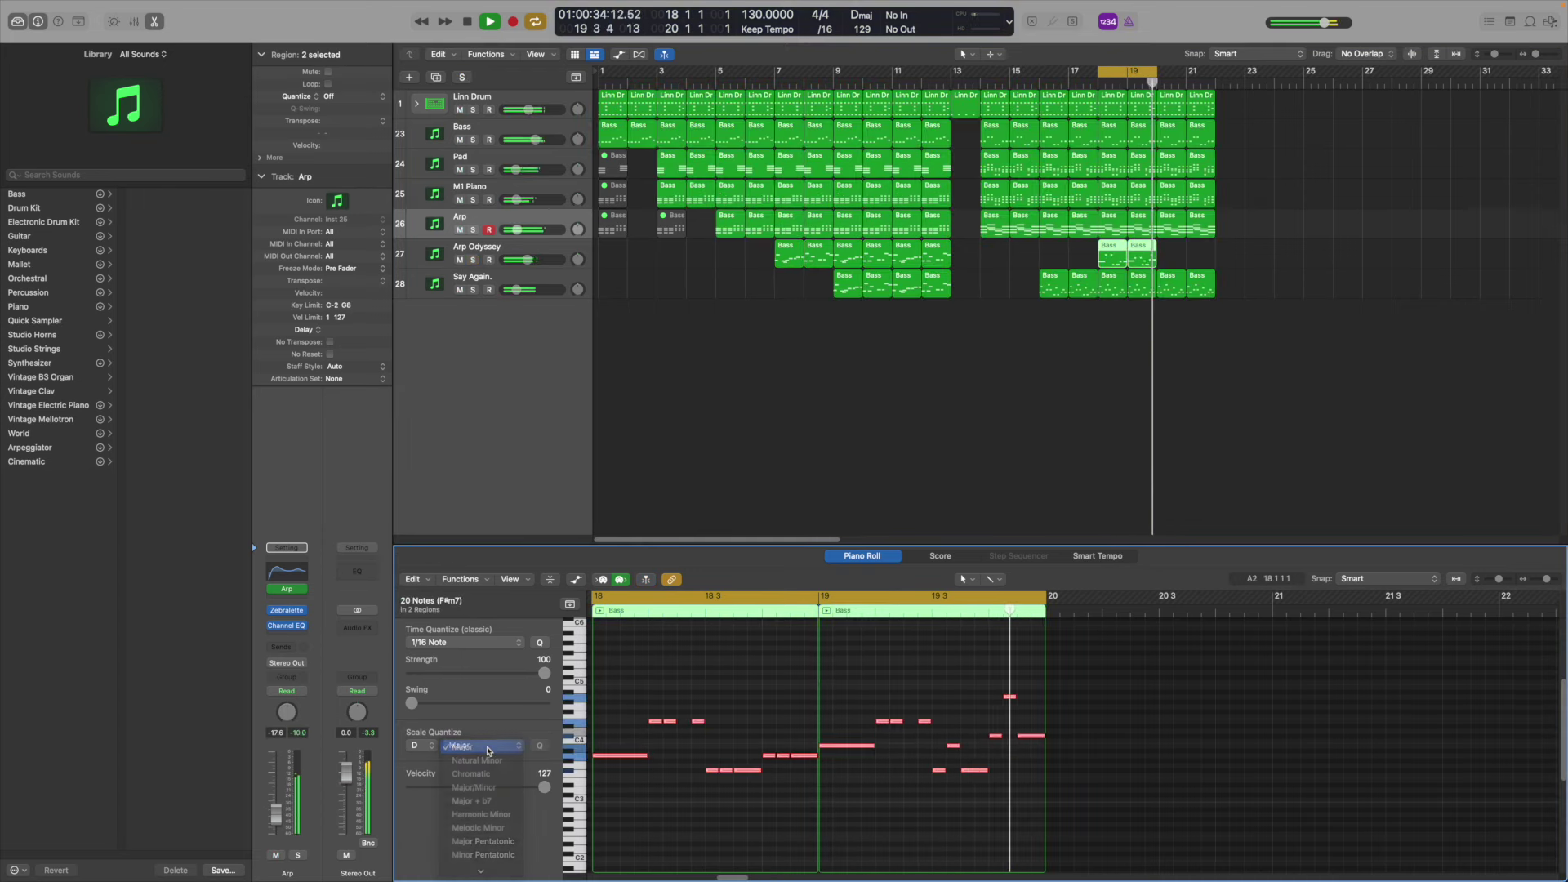
click(488, 748)
click(1088, 734)
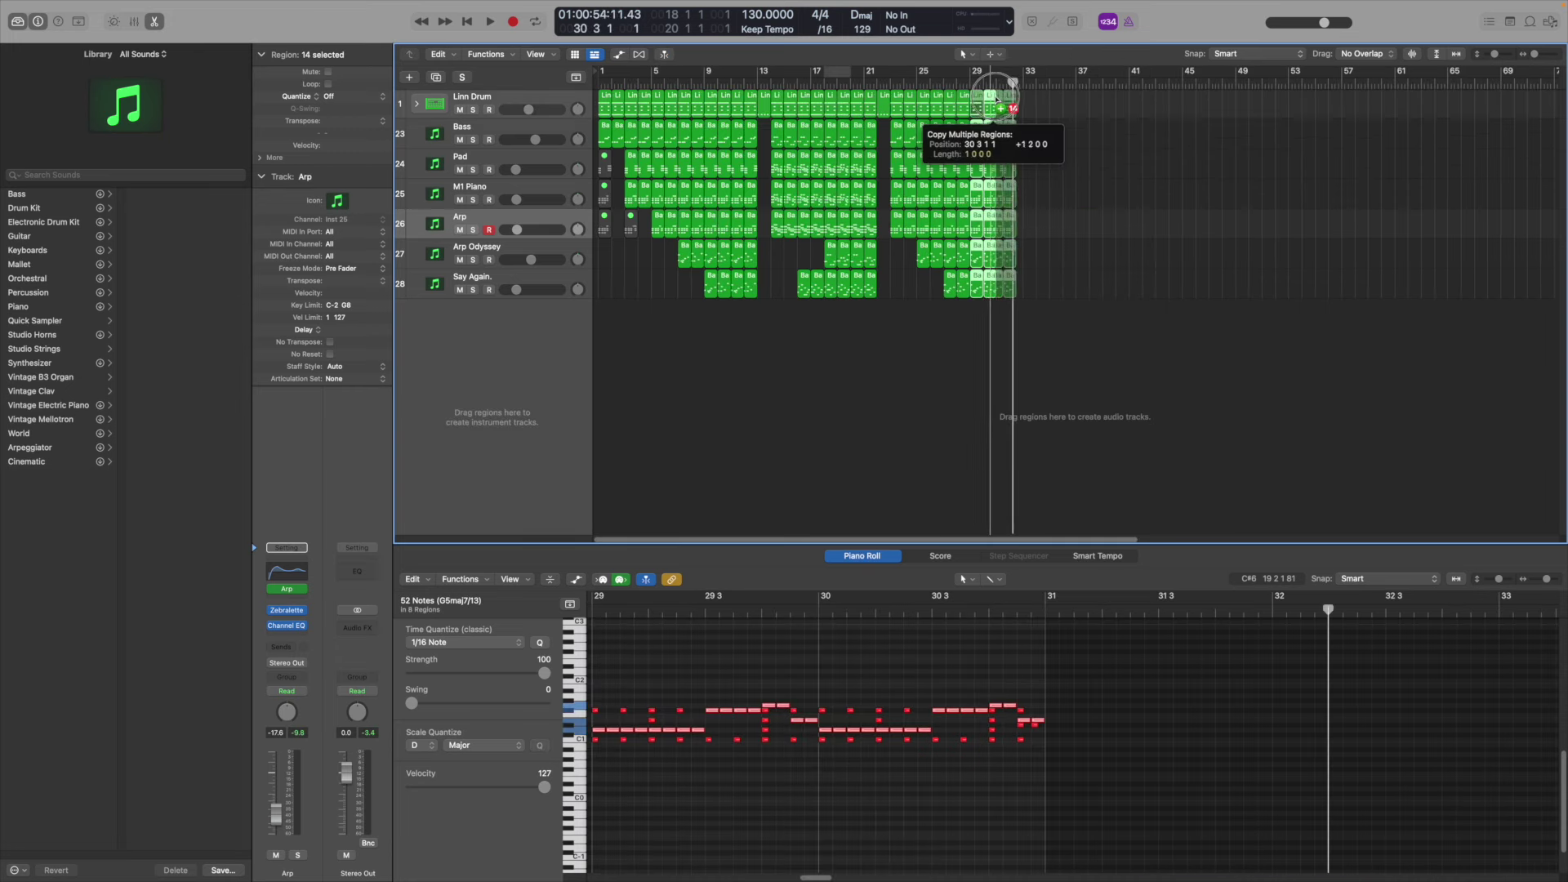
Copy all regions in bars 29 and 30 to bars 31 and 32, and the bars 13 to 21 block to bars 33 to 41
drag(993, 98, 1010, 98)
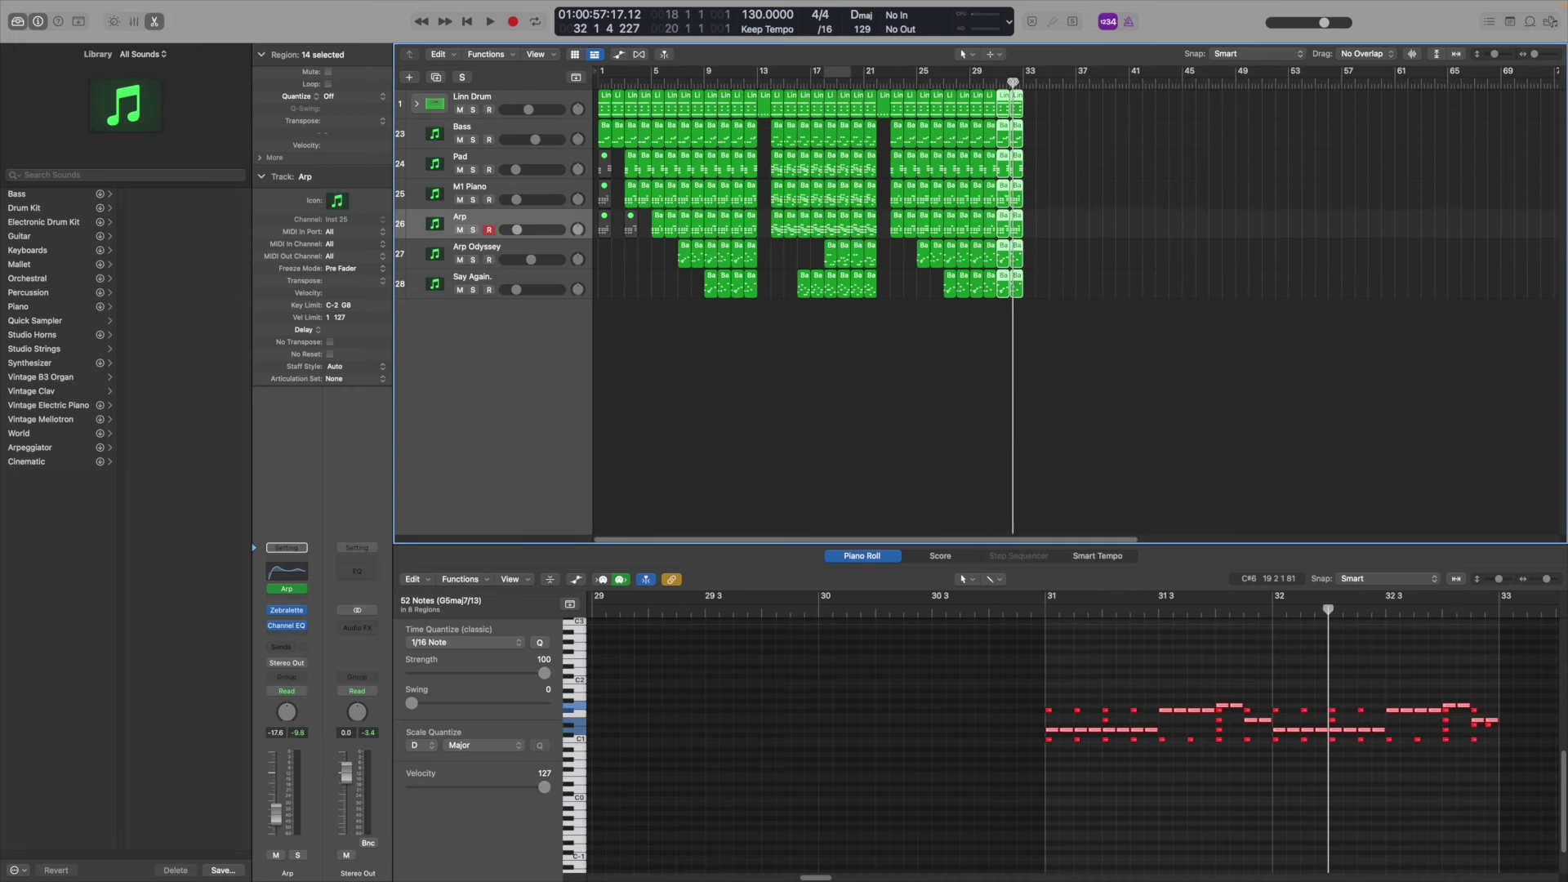
drag(877, 308, 759, 93)
drag(770, 103, 1036, 106)
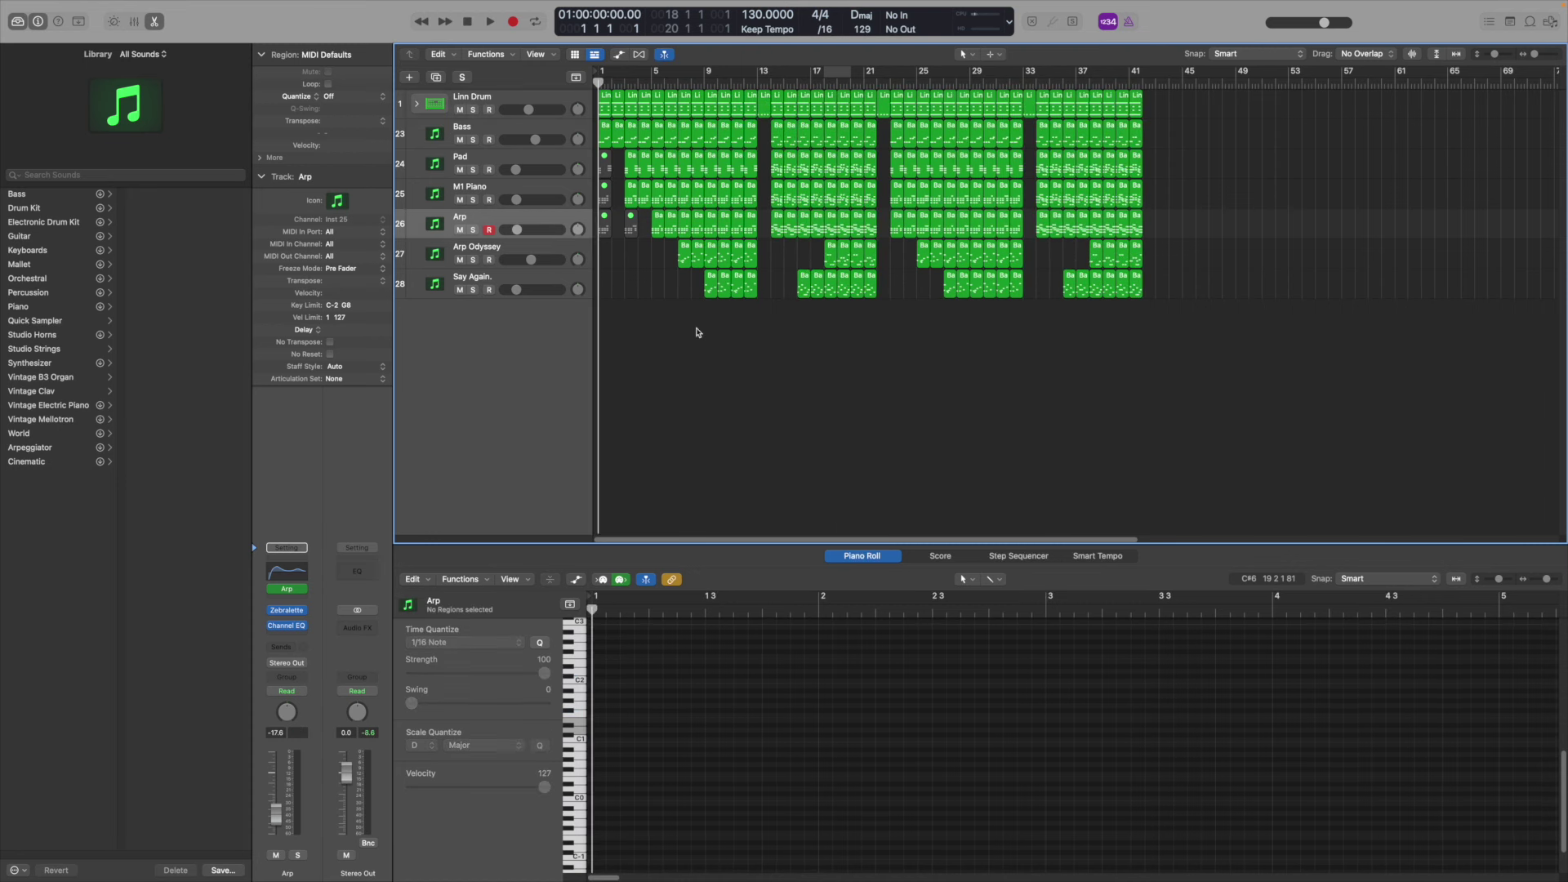